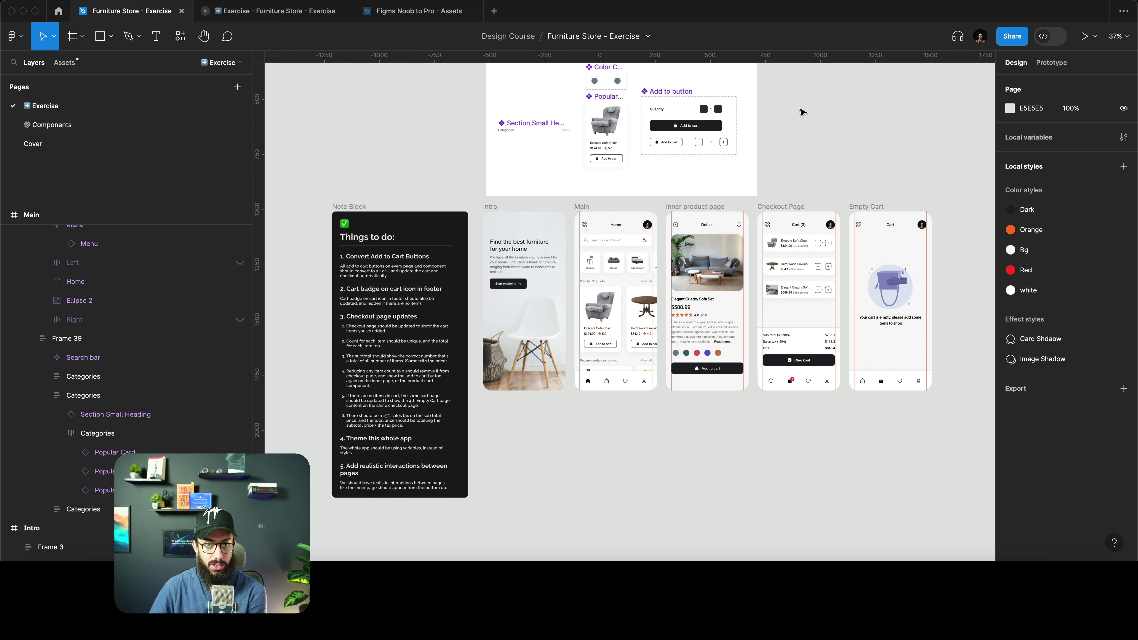
{"action": "left_click", "coordinate": [648, 36]}
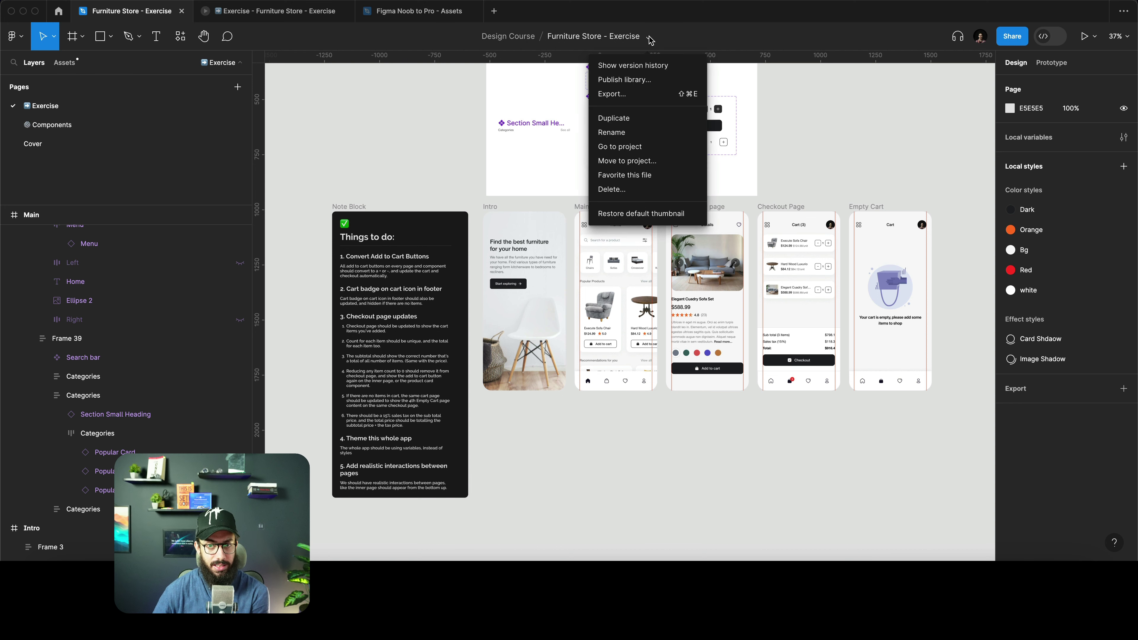
{"action": "left_click", "coordinate": [849, 119]}
{"action": "scroll", "coordinate": [849, 121], "scroll_direction": "right", "scroll_amount": 3}
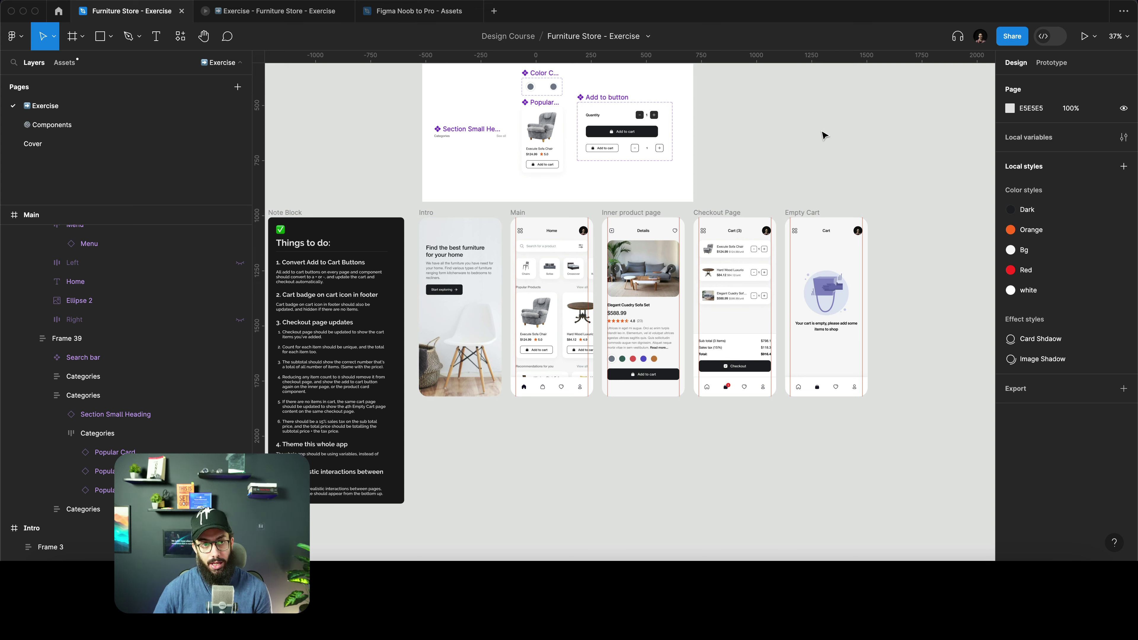
Switch to the running Furniture Store prototype and restart it from the Intro screen.
{"action": "key", "text": "ctrl+Tab"}
{"action": "key", "text": "super+r"}
{"action": "key", "text": "r"}
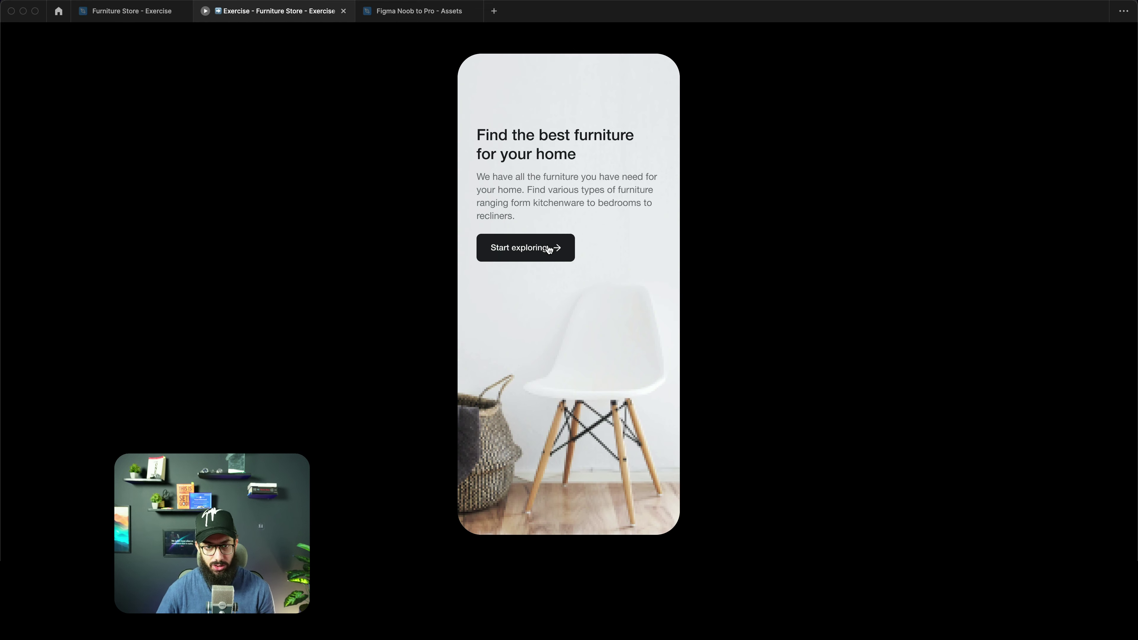
Return to the Furniture Store design file and select the Empty Cart frame.
{"action": "key", "text": "super+2"}
{"action": "scroll", "coordinate": [556, 270], "scroll_direction": "up", "scroll_amount": 3}
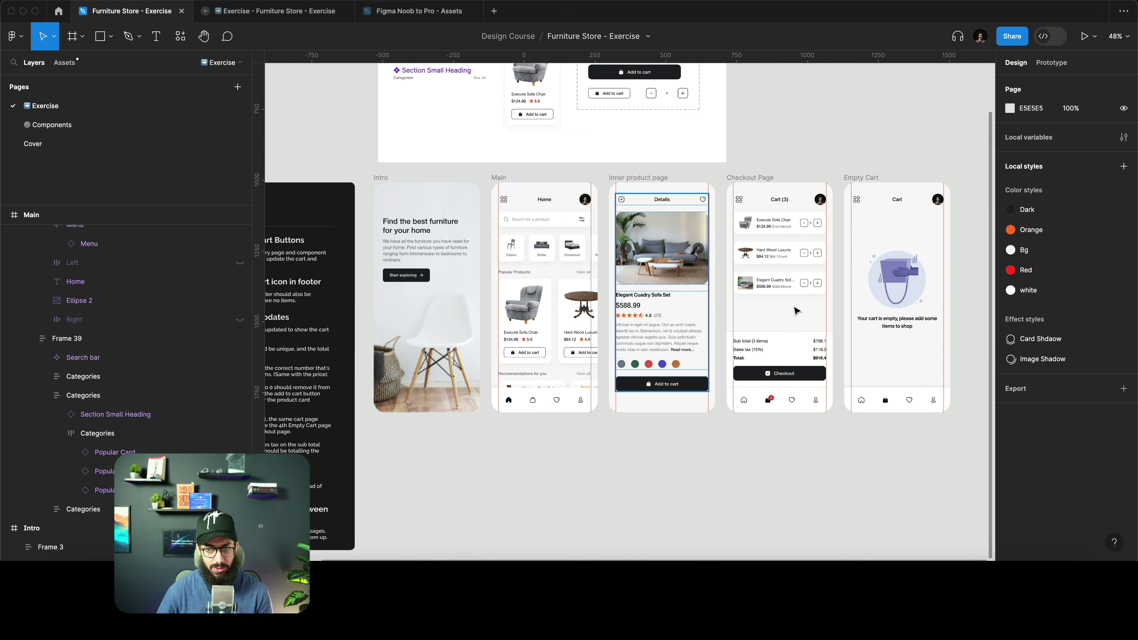
{"action": "left_click", "coordinate": [892, 206]}
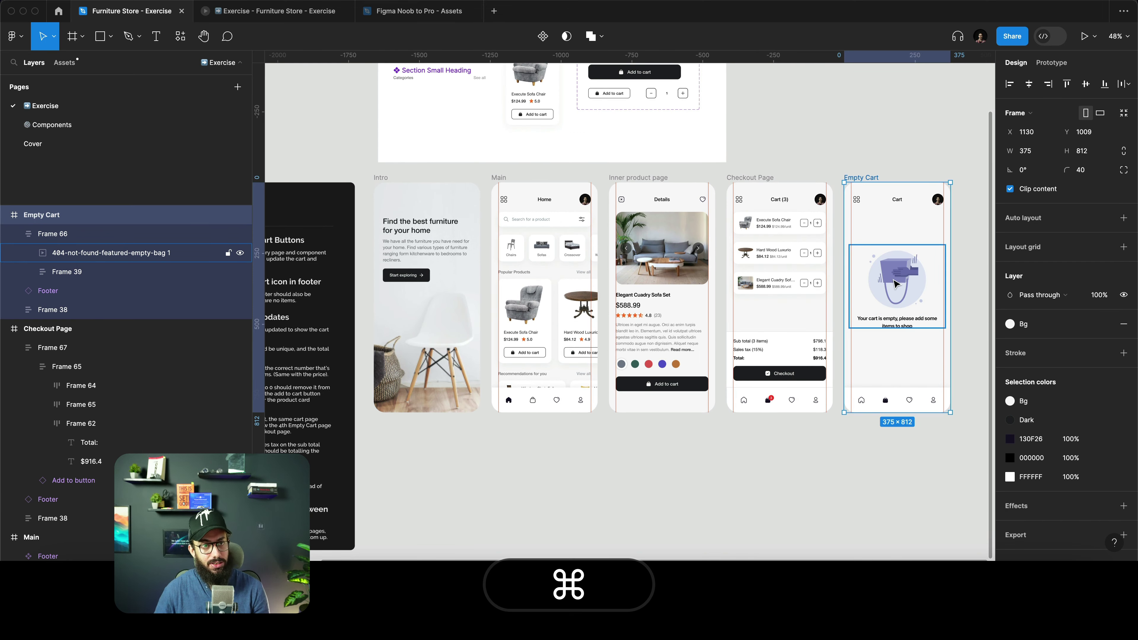
In the prototype, start exploring, browse the Popular Products carousel on the Home screen and test the Hard Wood Luxurio card's Add to cart button.
{"action": "key", "text": "super+3"}
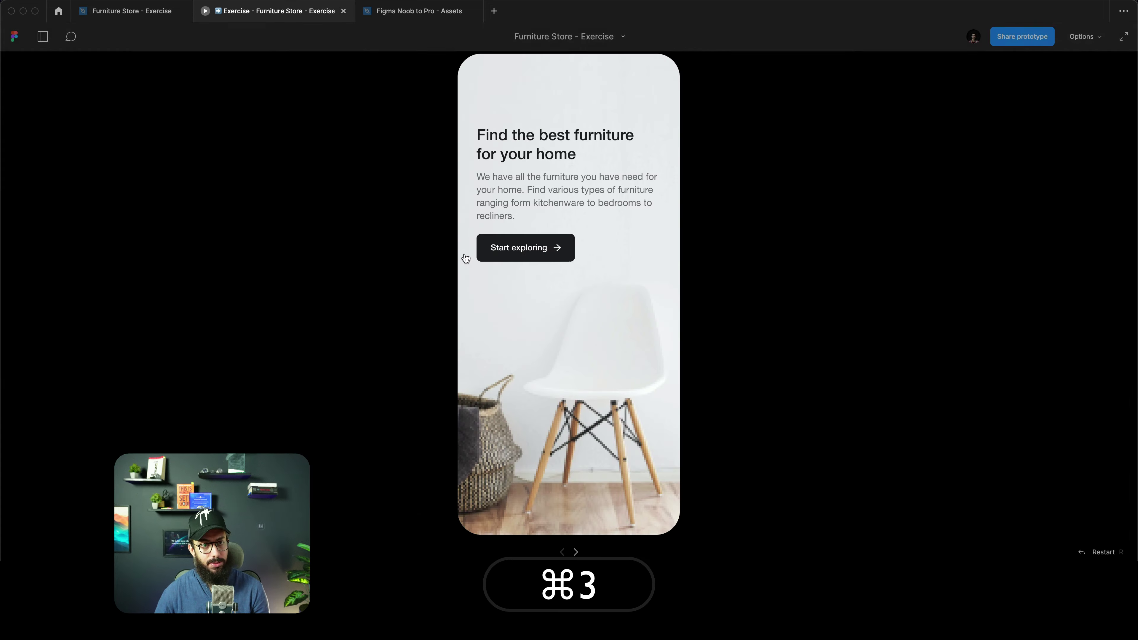
{"action": "left_click", "coordinate": [537, 250]}
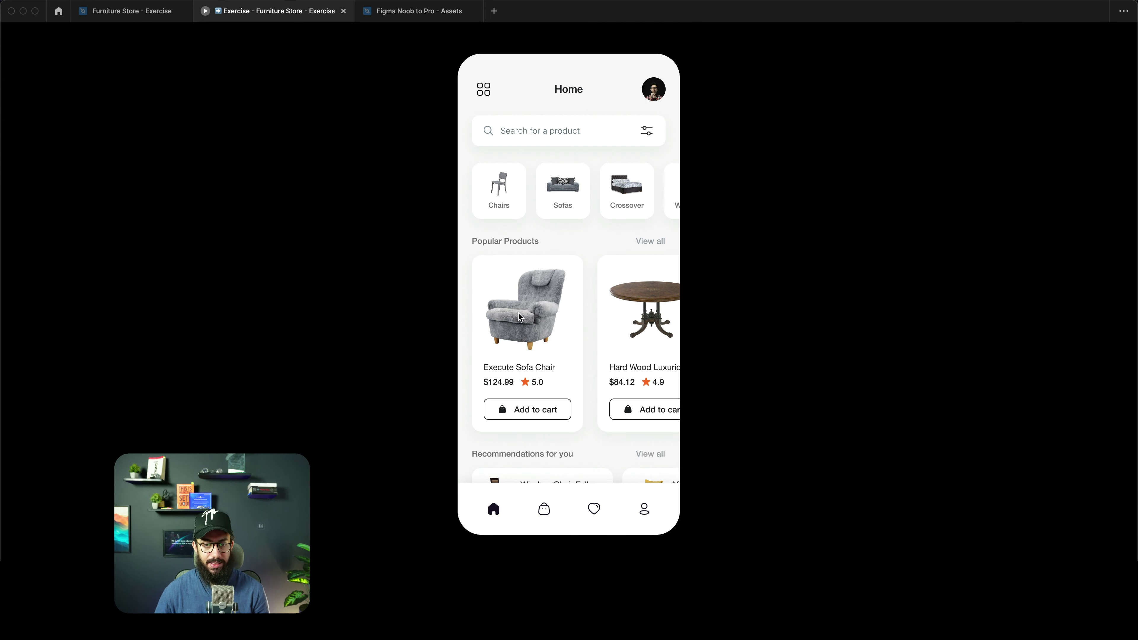
{"action": "scroll", "coordinate": [519, 317], "scroll_direction": "right", "scroll_amount": 5}
{"action": "scroll", "coordinate": [519, 316], "scroll_direction": "left", "scroll_amount": 6}
{"action": "scroll", "coordinate": [515, 312], "scroll_direction": "right", "scroll_amount": 5}
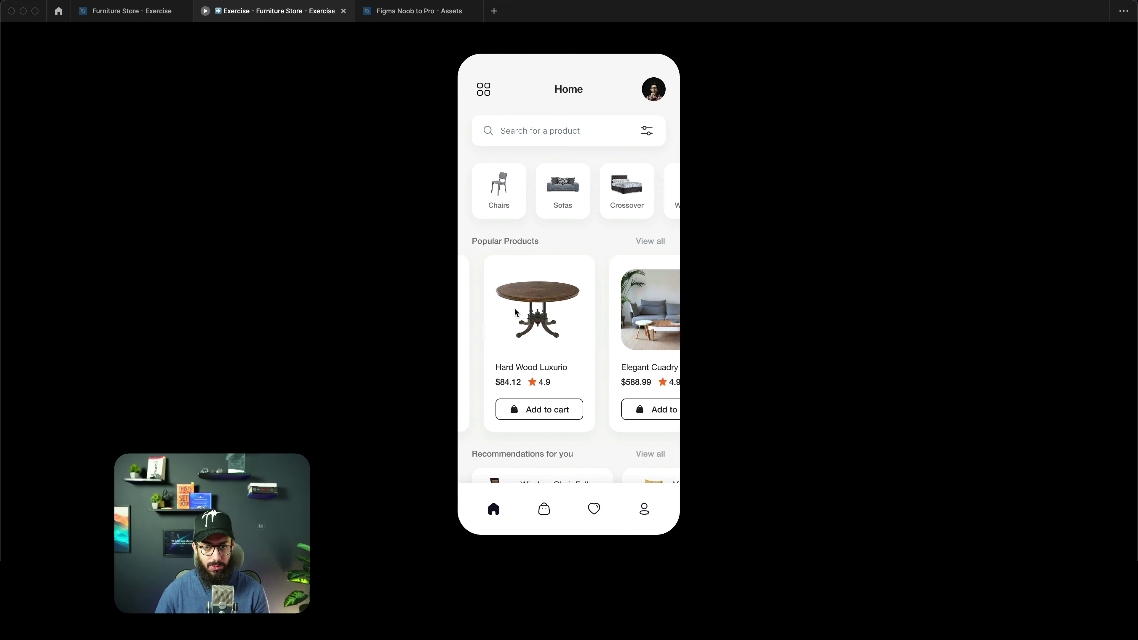
{"action": "scroll", "coordinate": [515, 312], "scroll_direction": "right", "scroll_amount": 3}
{"action": "scroll", "coordinate": [521, 305], "scroll_direction": "left", "scroll_amount": 3}
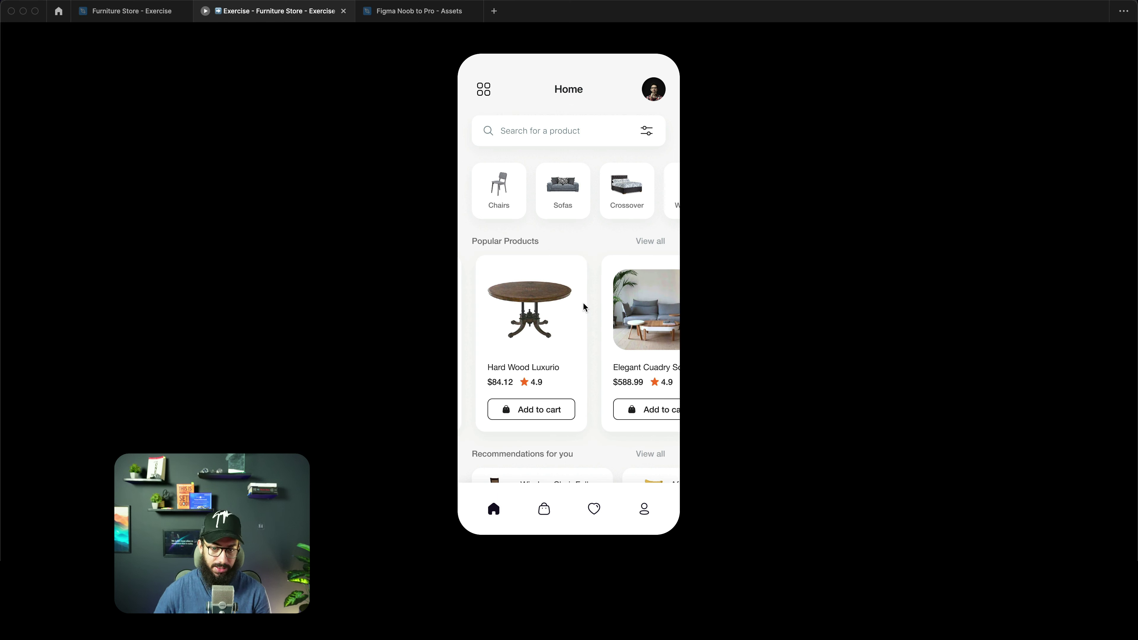
{"action": "scroll", "coordinate": [563, 307], "scroll_direction": "right", "scroll_amount": 1}
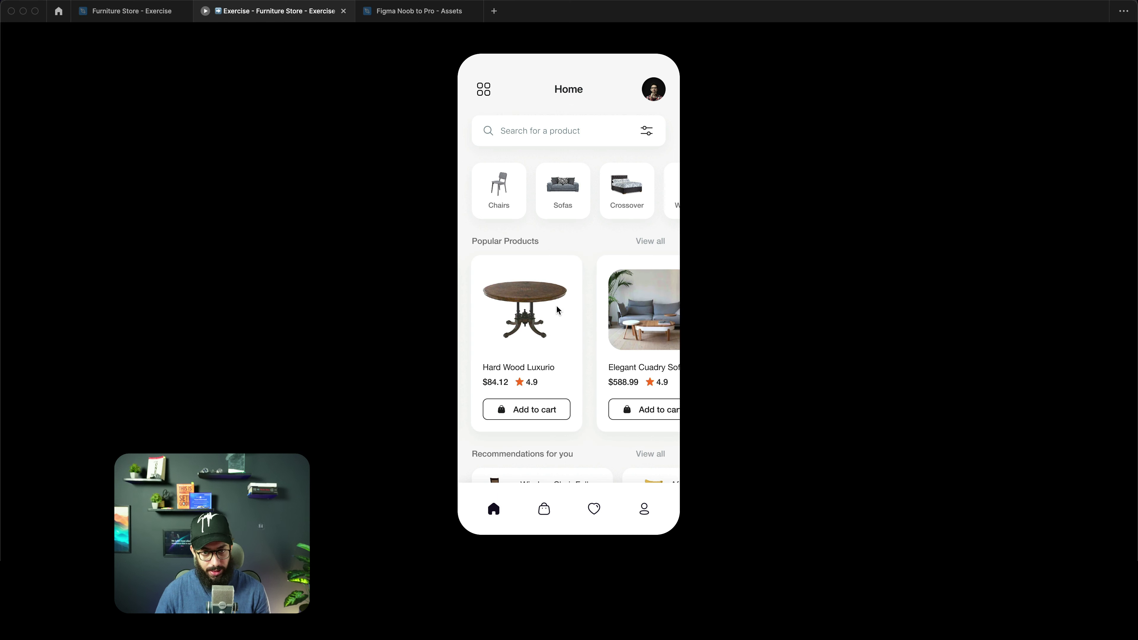
{"action": "left_click", "coordinate": [546, 411]}
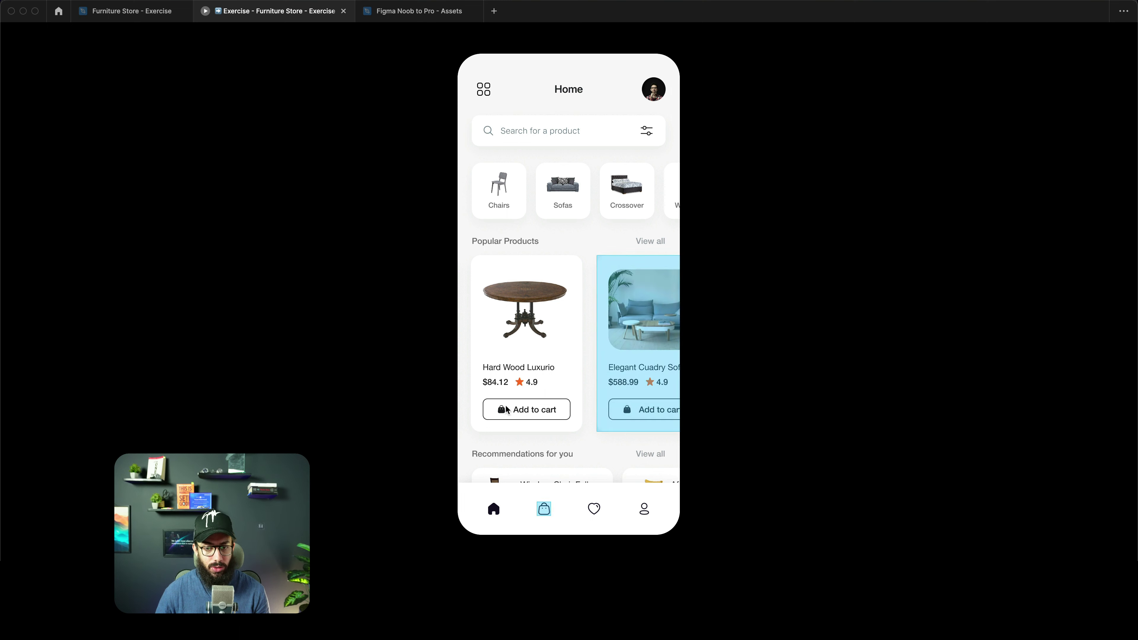
{"action": "left_click_drag", "start_coordinate": [640, 393], "coordinate": [540, 367]}
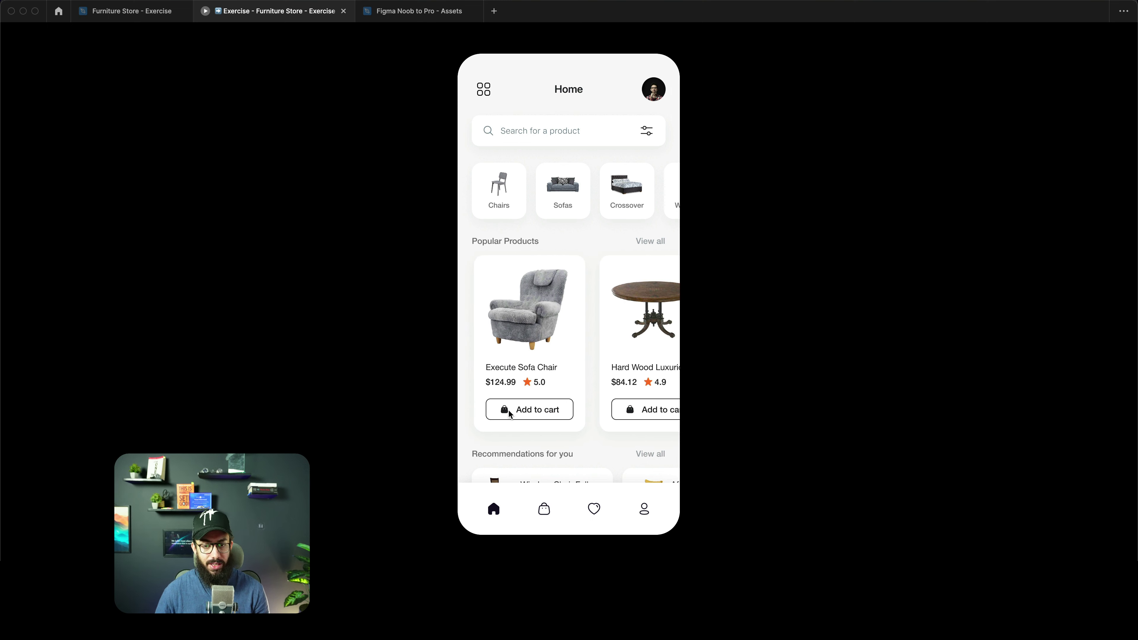
In the design file, turn the Added to cart property of the Main frame's Execute Sofa Chair card on and back off.
{"action": "key", "text": "super+2"}
{"action": "left_click", "coordinate": [536, 337]}
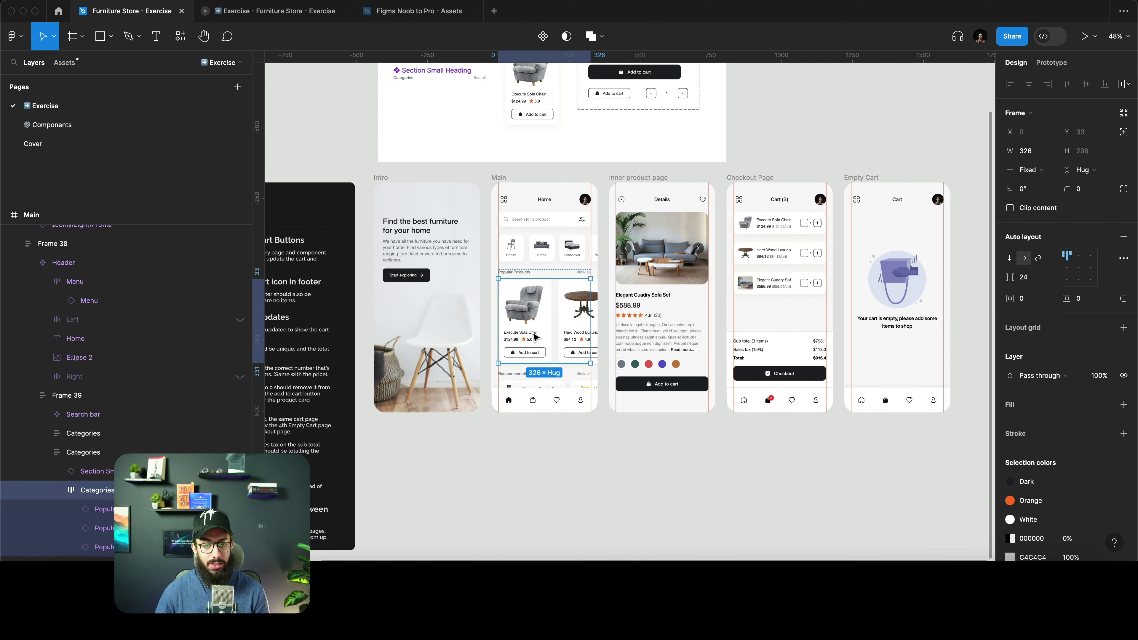
{"action": "key", "text": "z"}
{"action": "left_click", "coordinate": [536, 337]}
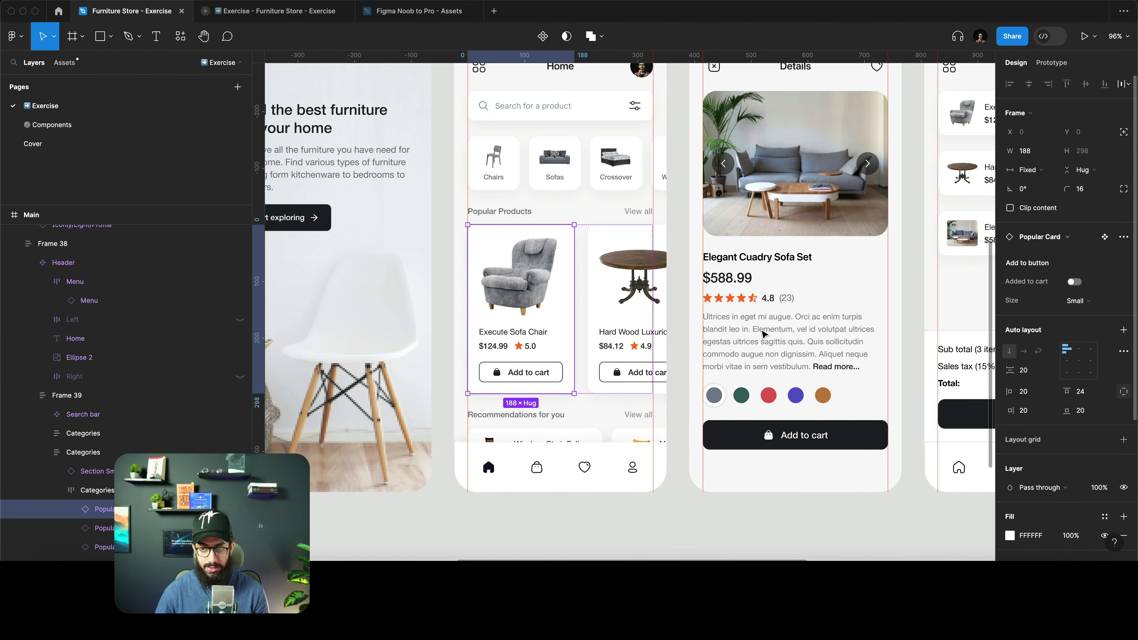
{"action": "left_click", "coordinate": [529, 350]}
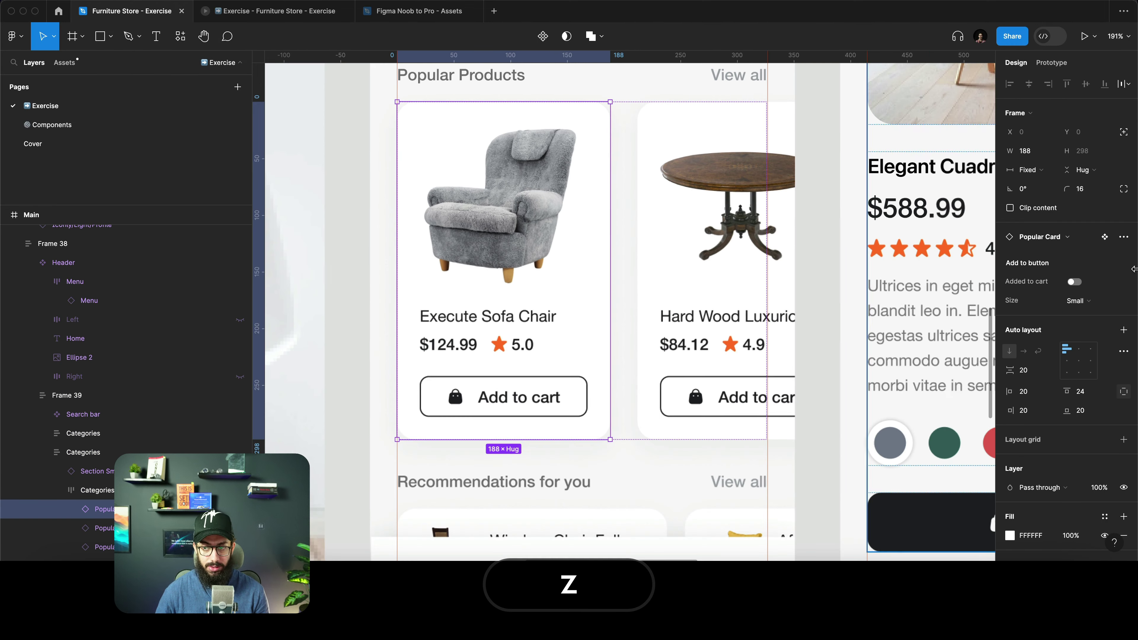
{"action": "left_click", "coordinate": [1074, 282]}
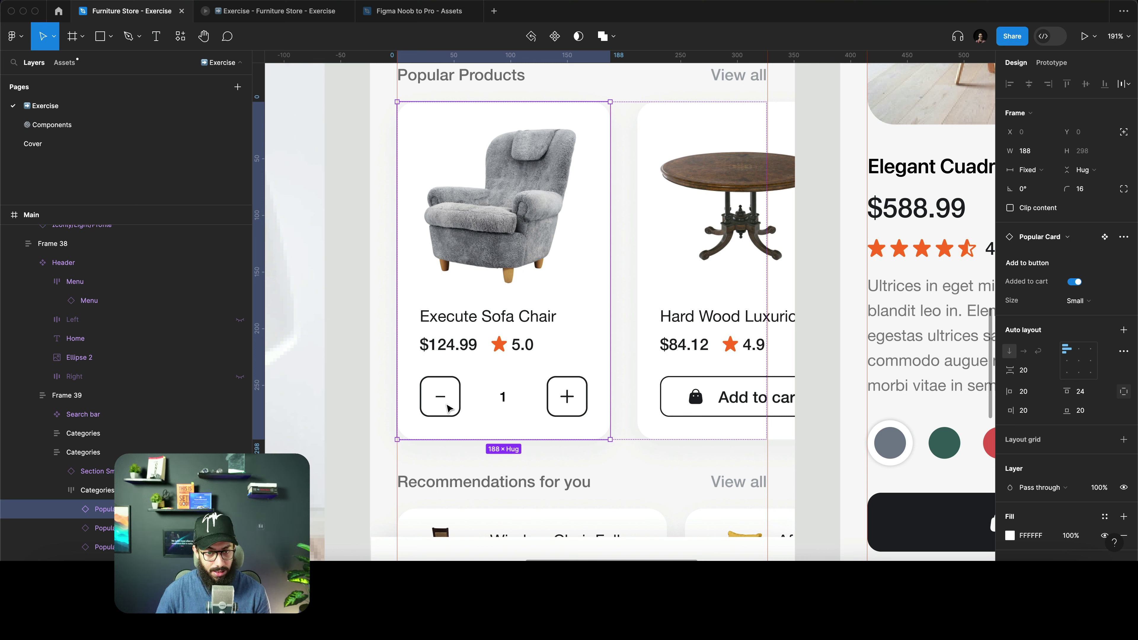
{"action": "left_click", "coordinate": [1074, 282]}
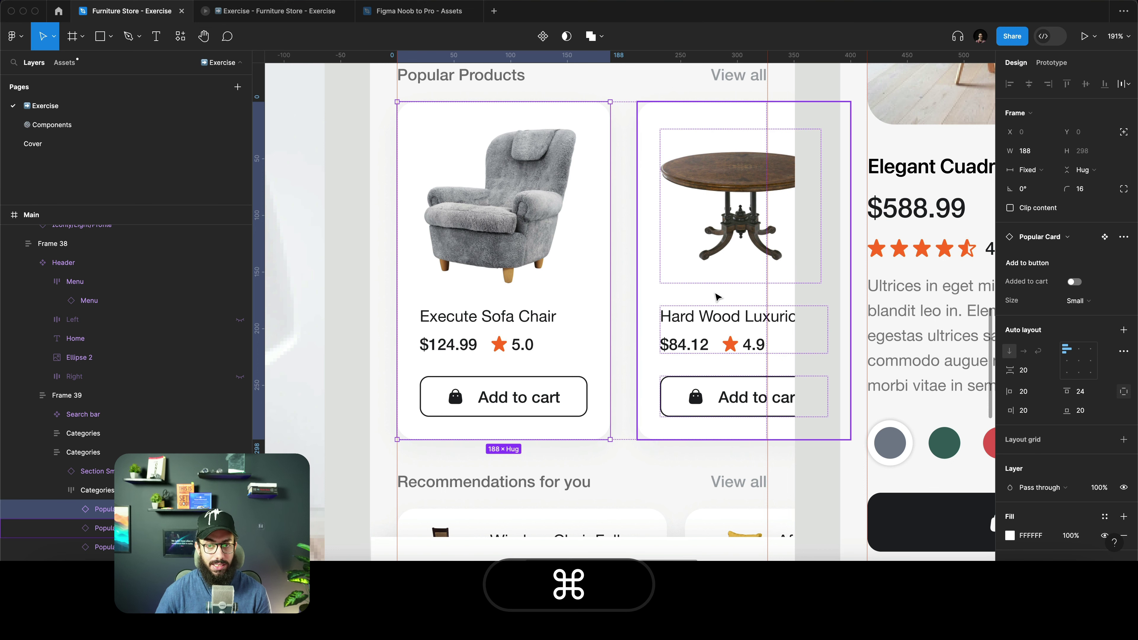
Return to the prototype and open the Elegant Cuadry Sofa Set details page from the Popular Products carousel.
{"action": "key", "text": "super+3"}
{"action": "scroll", "coordinate": [583, 312], "scroll_direction": "right", "scroll_amount": 3}
{"action": "scroll", "coordinate": [573, 314], "scroll_direction": "left", "scroll_amount": 2}
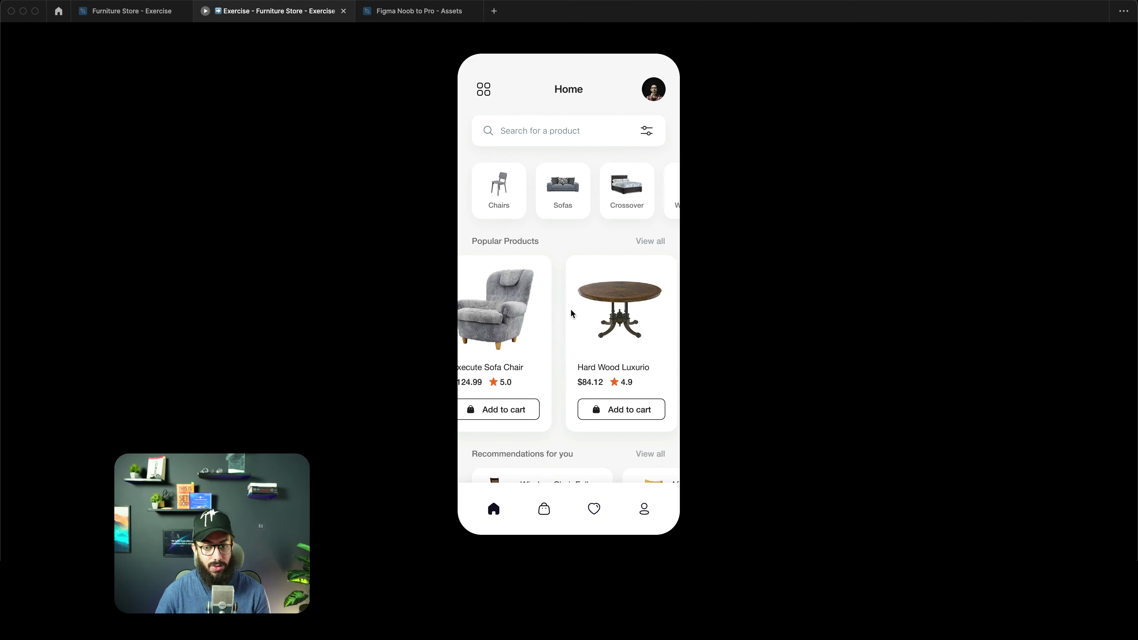
{"action": "scroll", "coordinate": [614, 314], "scroll_direction": "right", "scroll_amount": 2}
{"action": "left_click", "coordinate": [647, 313]}
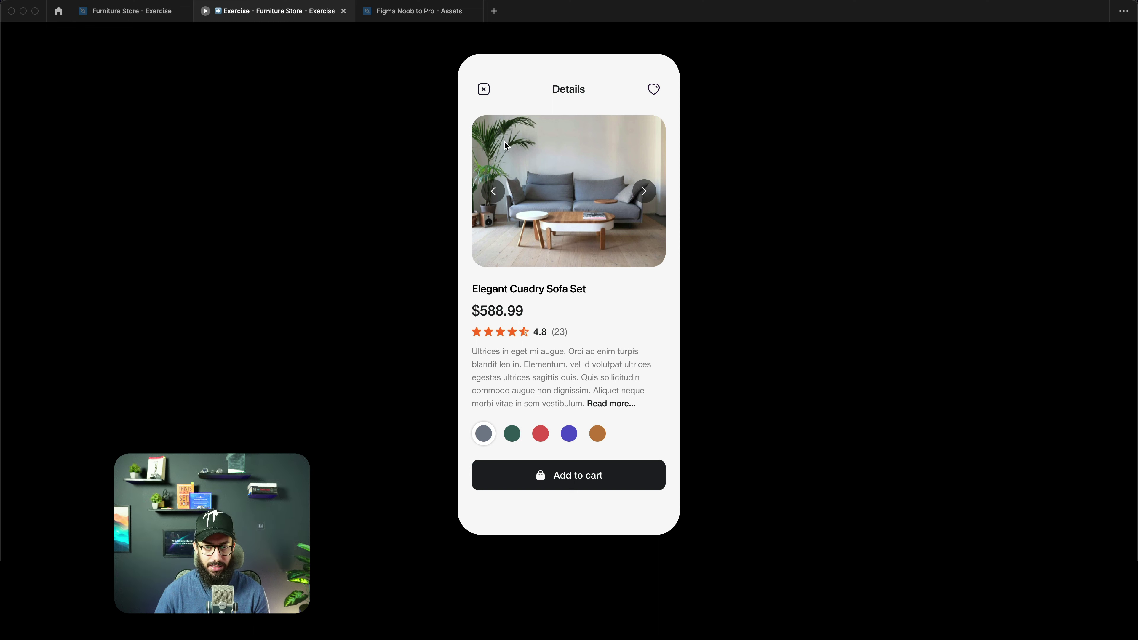
In the design file, turn on Added to cart for the Inner product page's large Add to cart button, and undo that change.
{"action": "key", "text": "super+2"}
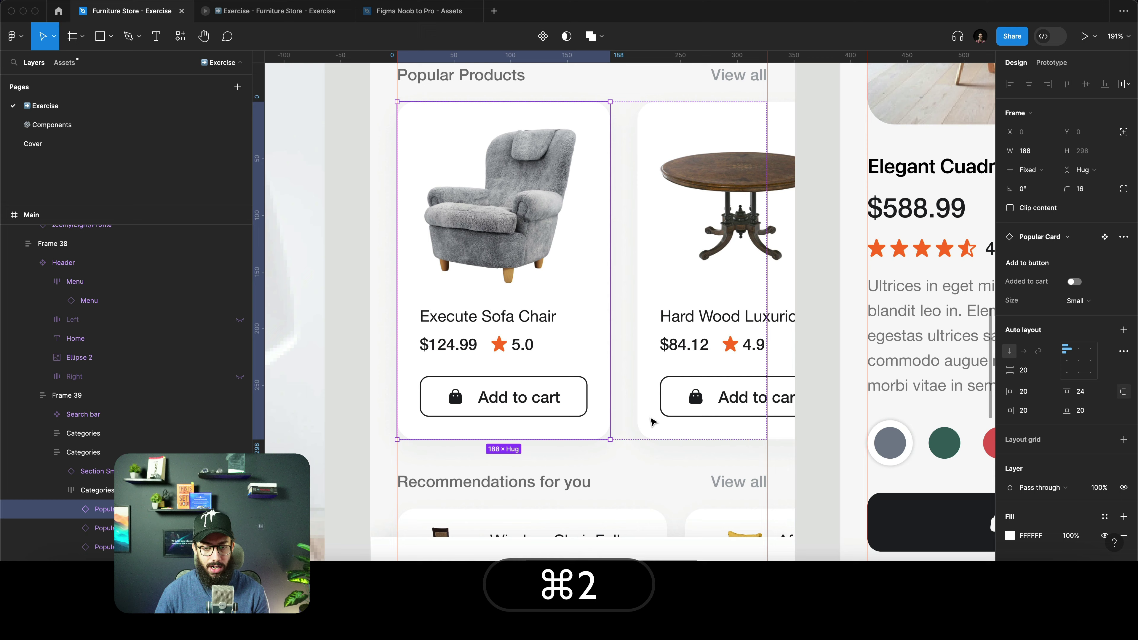
{"action": "scroll", "coordinate": [651, 422], "scroll_direction": "right", "scroll_amount": 10}
{"action": "scroll", "coordinate": [686, 399], "scroll_direction": "down", "scroll_amount": 3}
{"action": "scroll", "coordinate": [511, 411], "scroll_direction": "down", "scroll_amount": 5}
{"action": "left_click", "coordinate": [482, 420]}
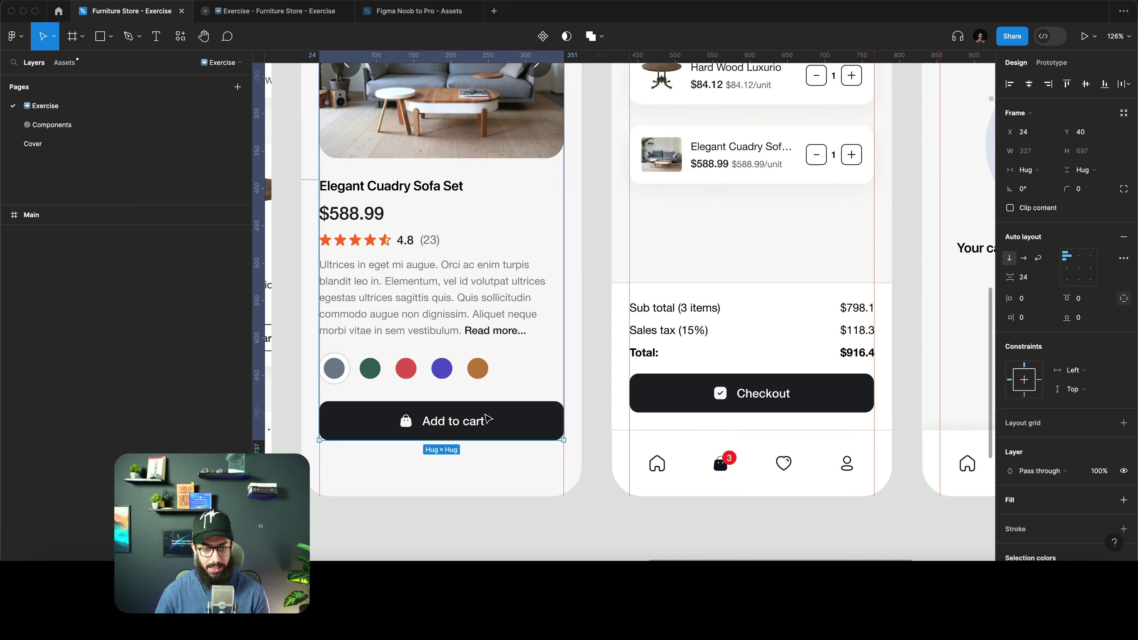
{"action": "left_click", "coordinate": [1074, 256]}
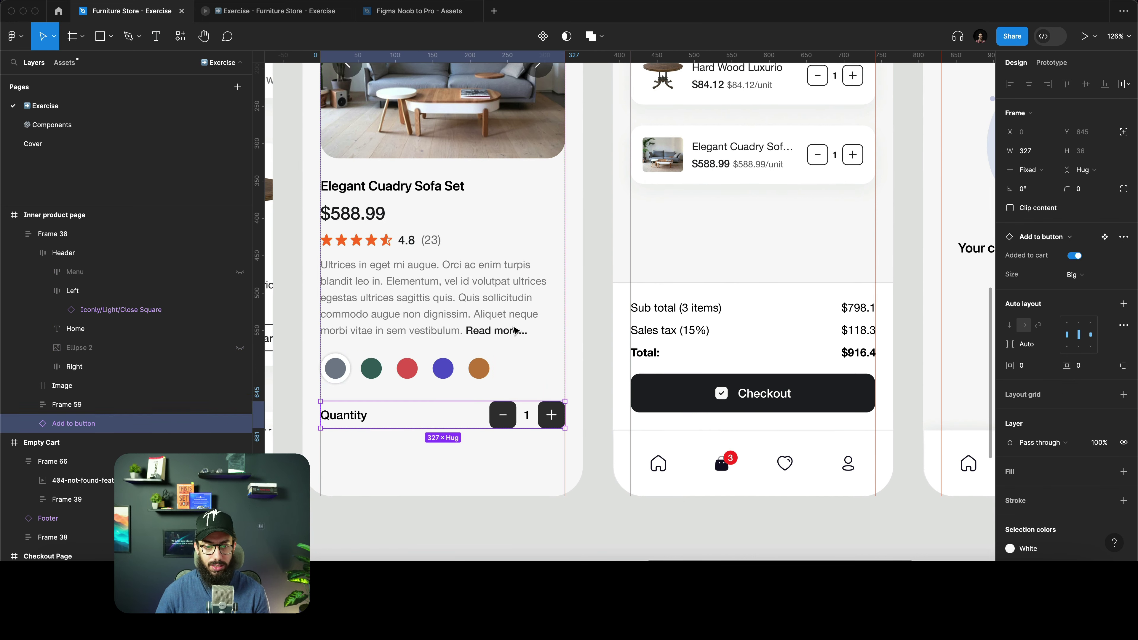
{"action": "scroll", "coordinate": [554, 421], "scroll_direction": "left", "scroll_amount": 3}
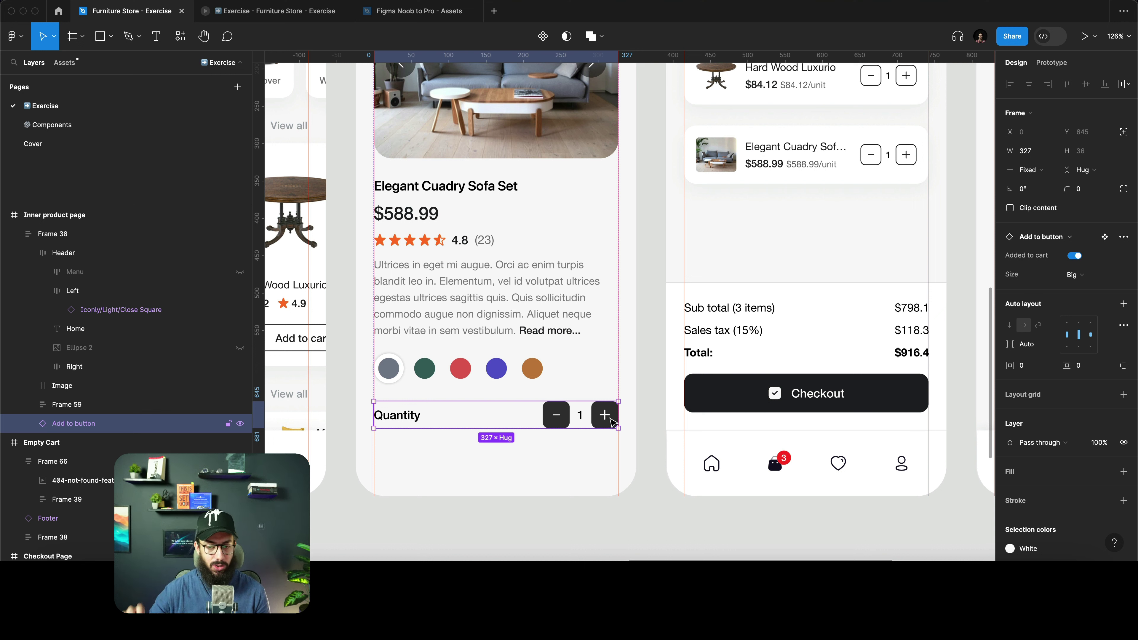
{"action": "scroll", "coordinate": [612, 422], "scroll_direction": "left", "scroll_amount": 3}
{"action": "key", "text": "super+z"}
{"action": "scroll", "coordinate": [565, 358], "scroll_direction": "left", "scroll_amount": 5}
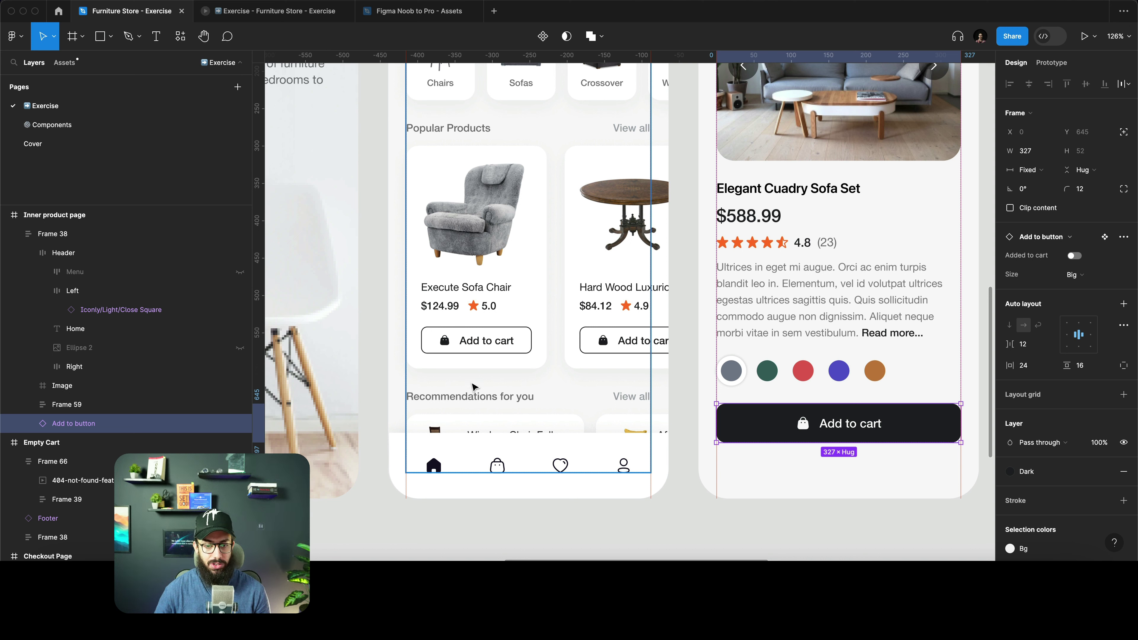
Unhide the Badge layer inside the Cart icon of the Main frame's Footer component.
{"action": "double_click", "coordinate": [496, 465]}
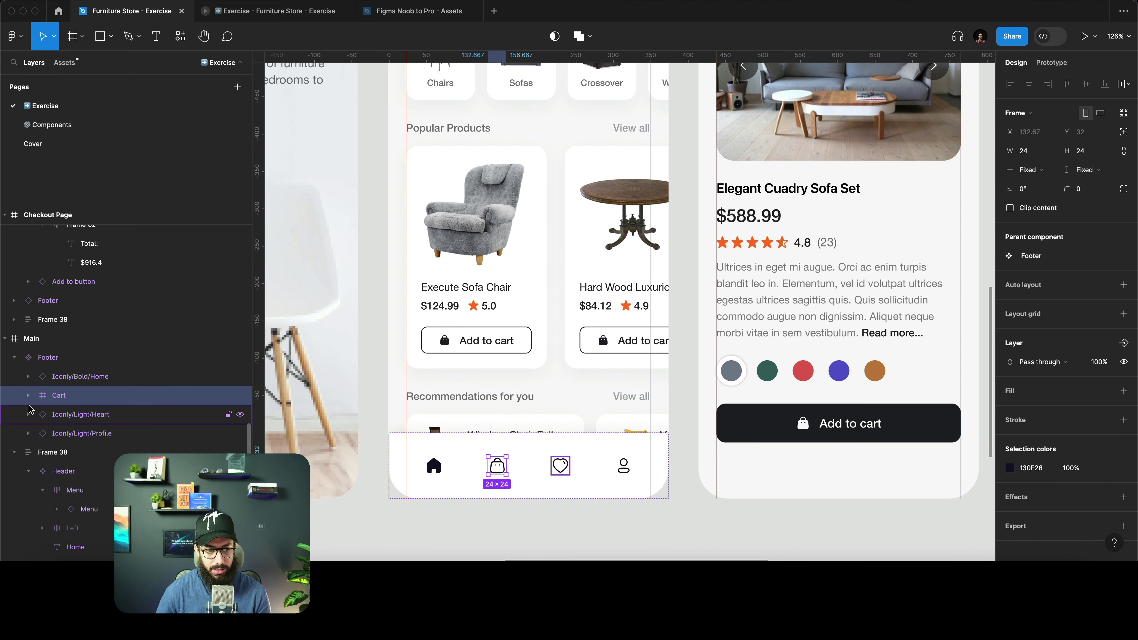
{"action": "left_click", "coordinate": [28, 396]}
{"action": "left_click", "coordinate": [89, 414]}
{"action": "key", "text": "shift+super+h"}
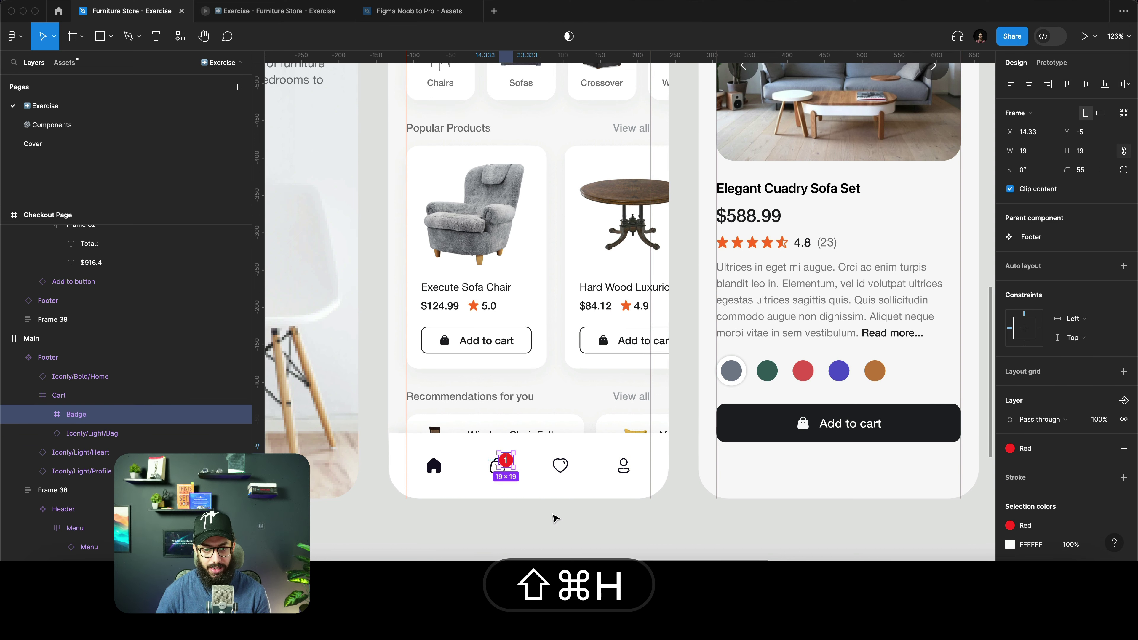
{"action": "key", "text": "z"}
{"action": "left_click", "coordinate": [485, 483]}
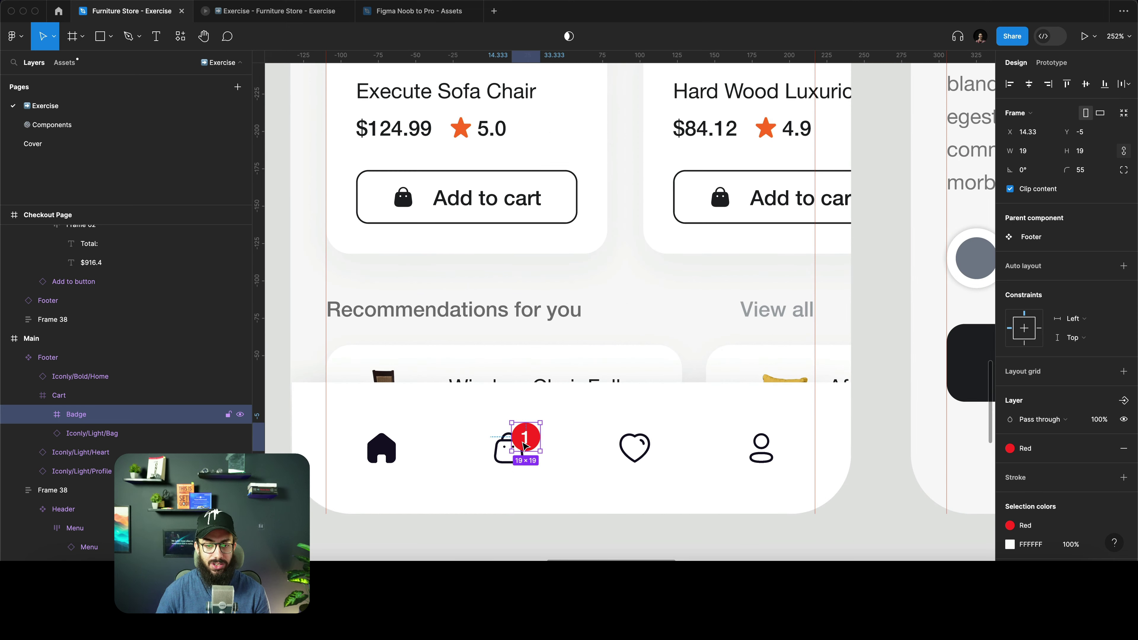
{"action": "scroll", "coordinate": [524, 446], "scroll_direction": "down", "scroll_amount": 5}
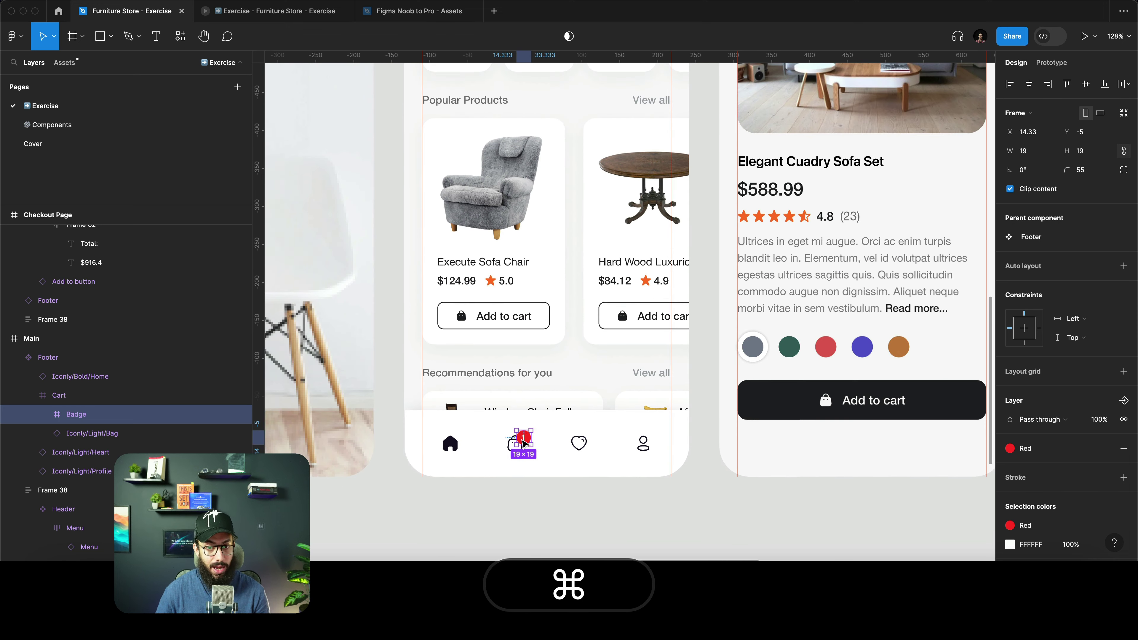
Examine the popular product cards on the Main frame and the cart items with their quantity controls on the Checkout Page.
{"action": "left_click", "coordinate": [493, 259]}
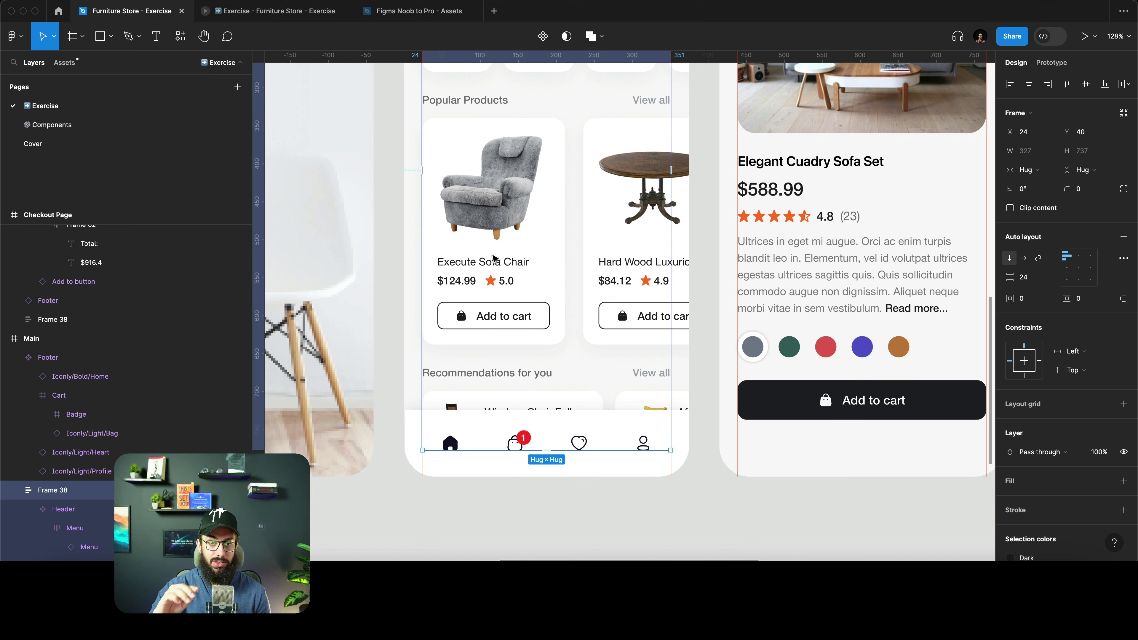
{"action": "double_click", "coordinate": [508, 238]}
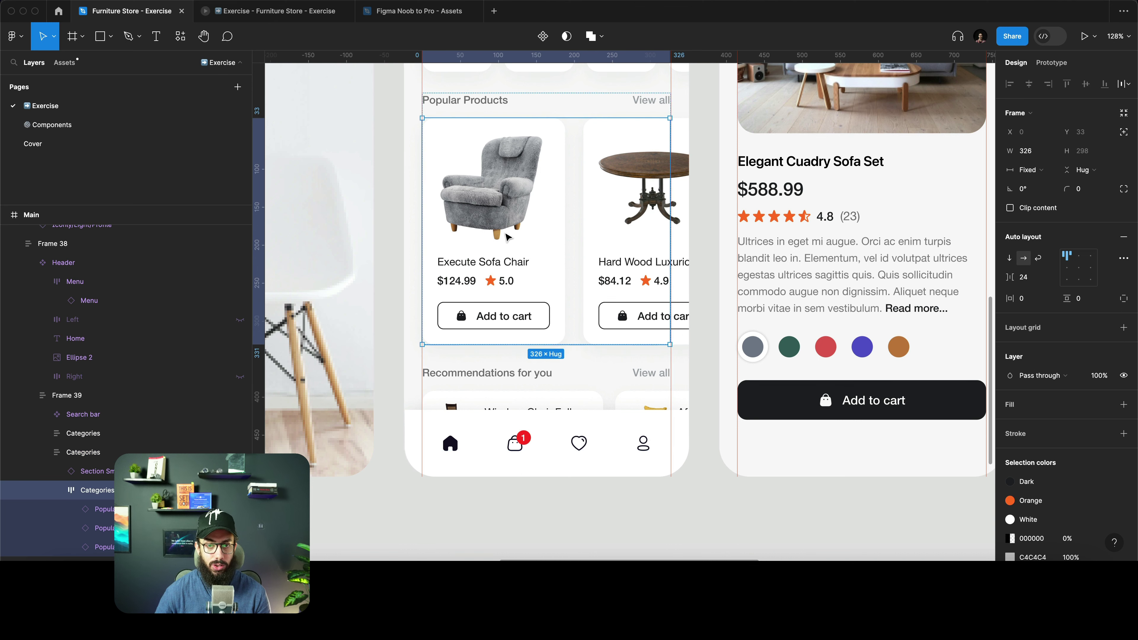
{"action": "left_click", "coordinate": [638, 219]}
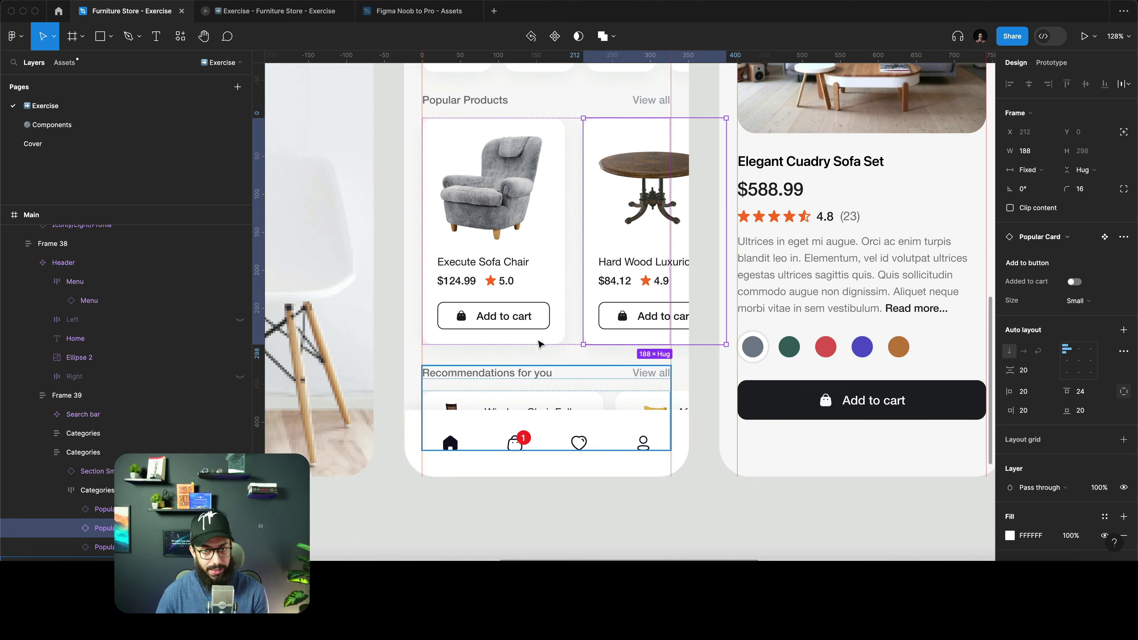
{"action": "scroll", "coordinate": [540, 344], "scroll_direction": "down", "scroll_amount": 5}
{"action": "scroll", "coordinate": [540, 344], "scroll_direction": "down", "scroll_amount": 2}
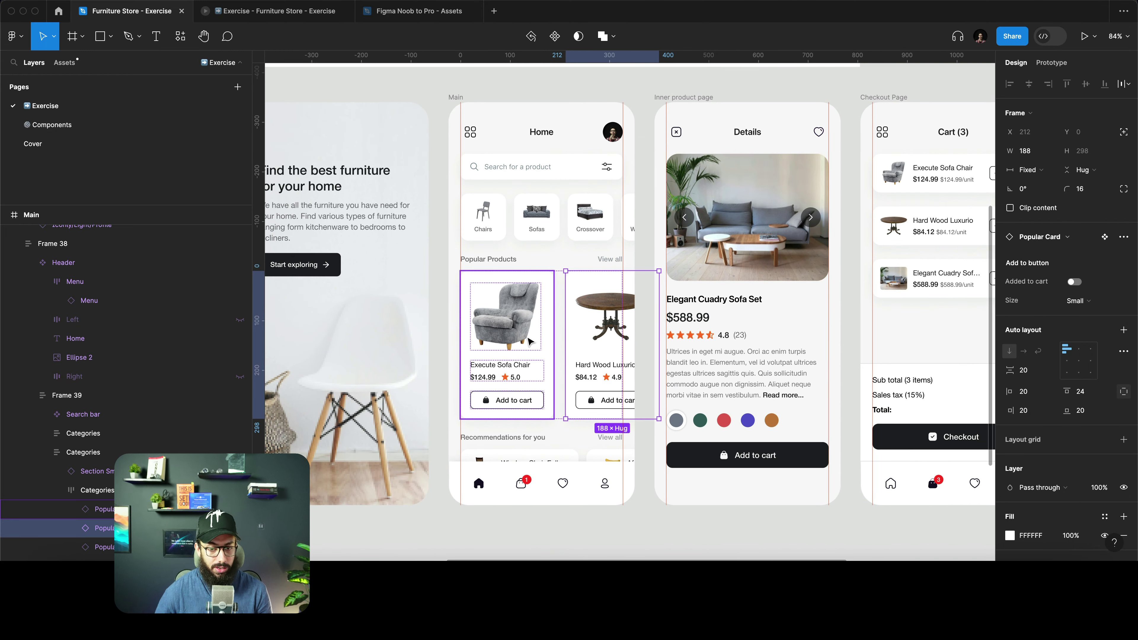
{"action": "scroll", "coordinate": [628, 313], "scroll_direction": "right", "scroll_amount": 8}
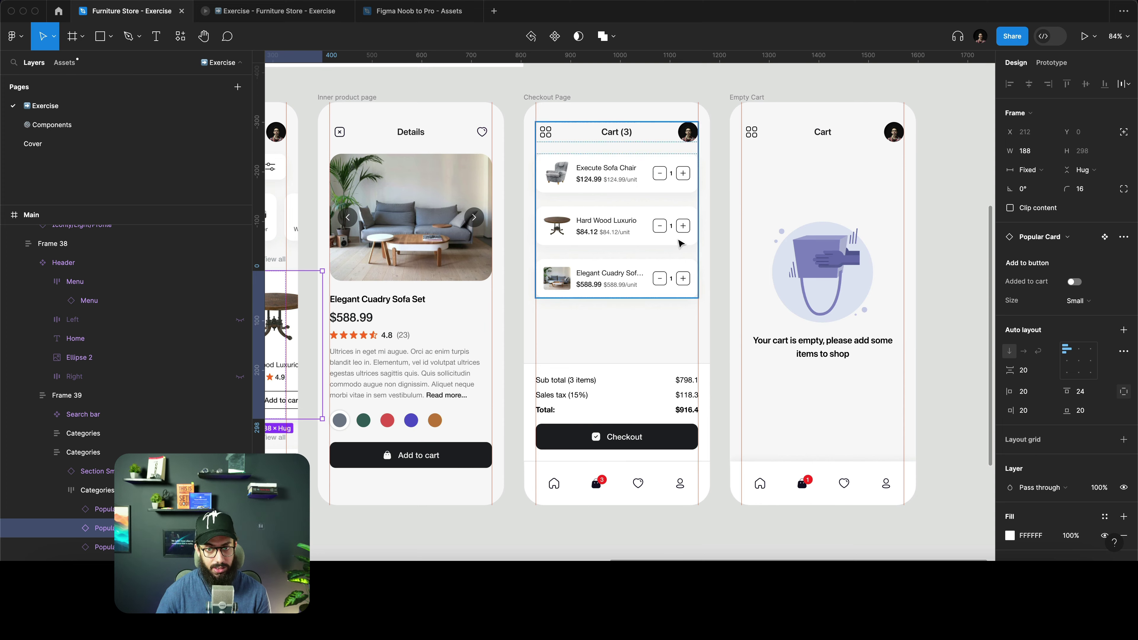
{"action": "scroll", "coordinate": [664, 251], "scroll_direction": "up", "scroll_amount": 5}
{"action": "scroll", "coordinate": [664, 251], "scroll_direction": "up", "scroll_amount": 3}
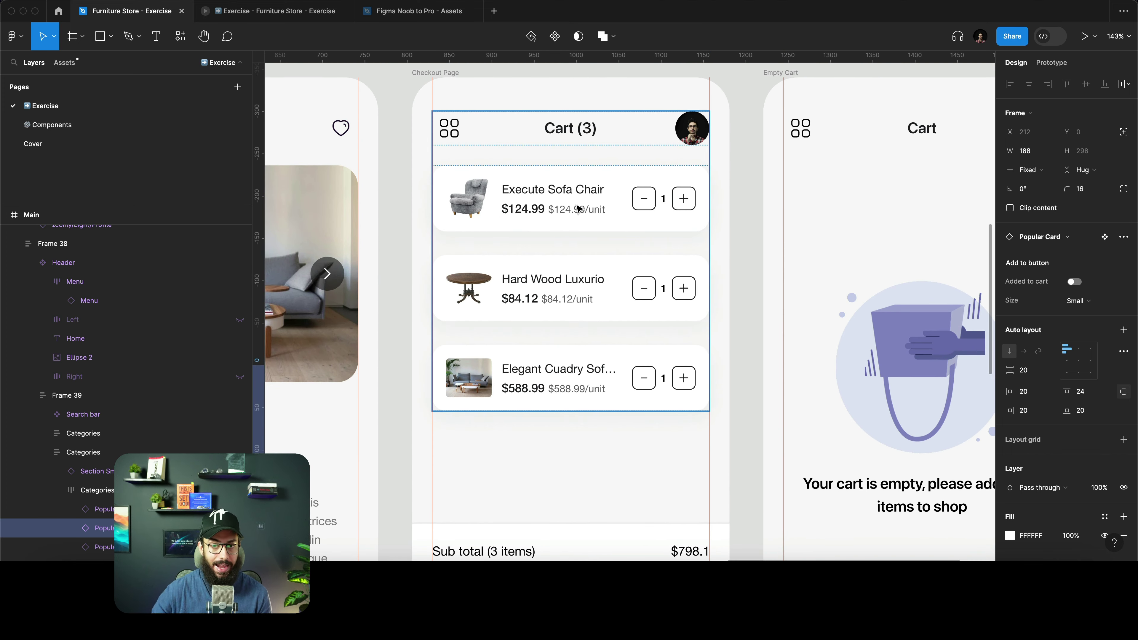
{"action": "scroll", "coordinate": [578, 208], "scroll_direction": "up", "scroll_amount": 5}
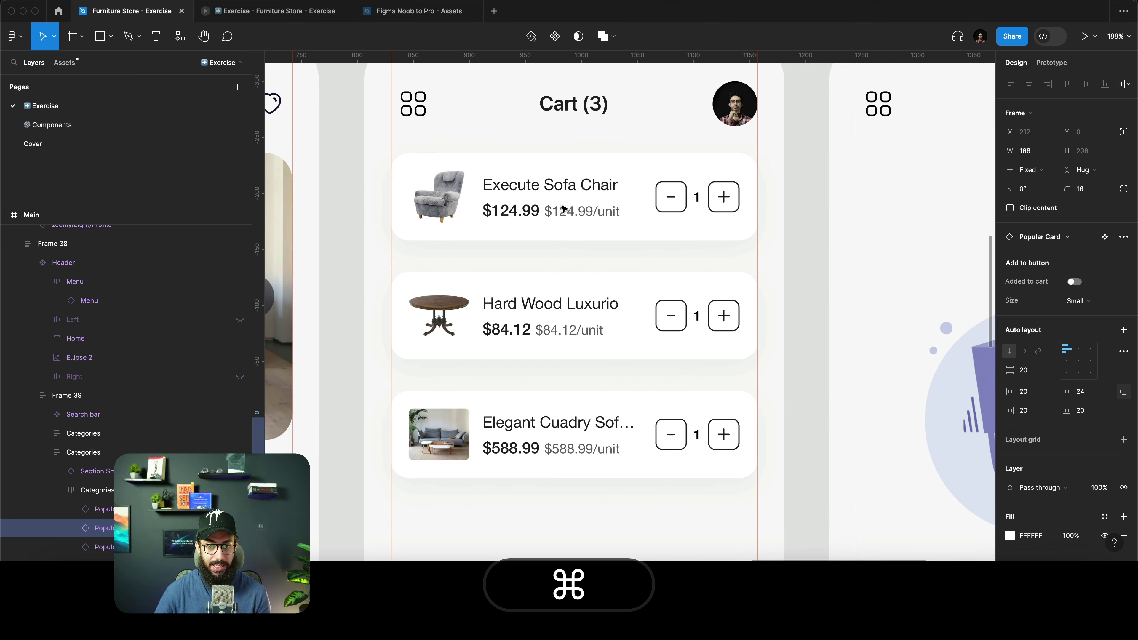
Examine the total price, per-unit price and quantity controls of the card items on the Checkout Page.
{"action": "left_click", "coordinate": [585, 216], "text": "super"}
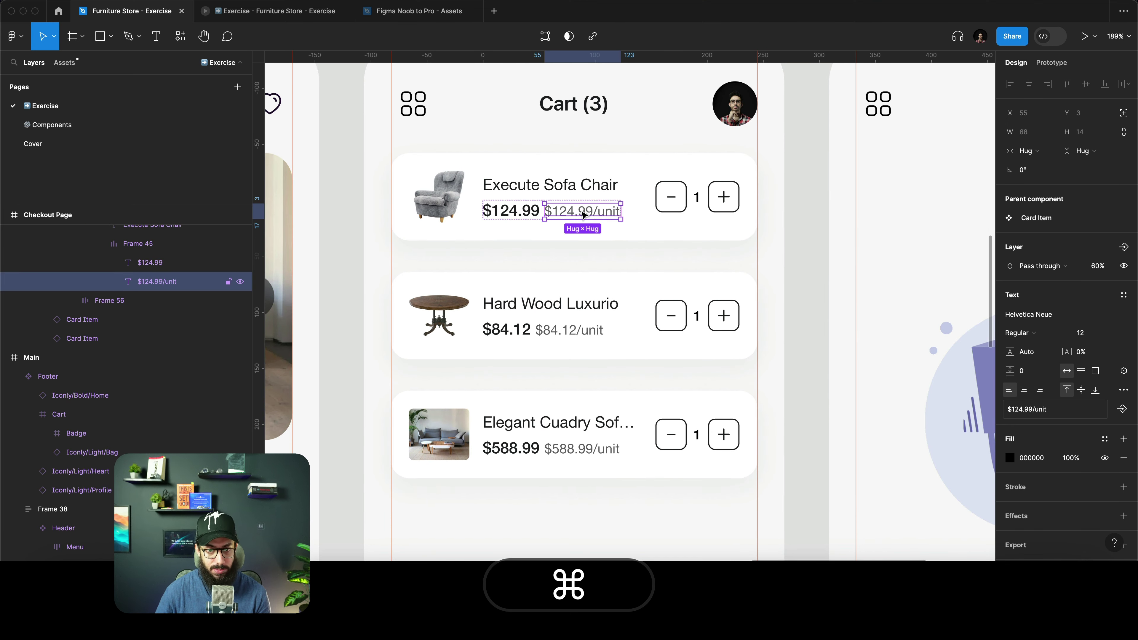
{"action": "left_click", "coordinate": [721, 198]}
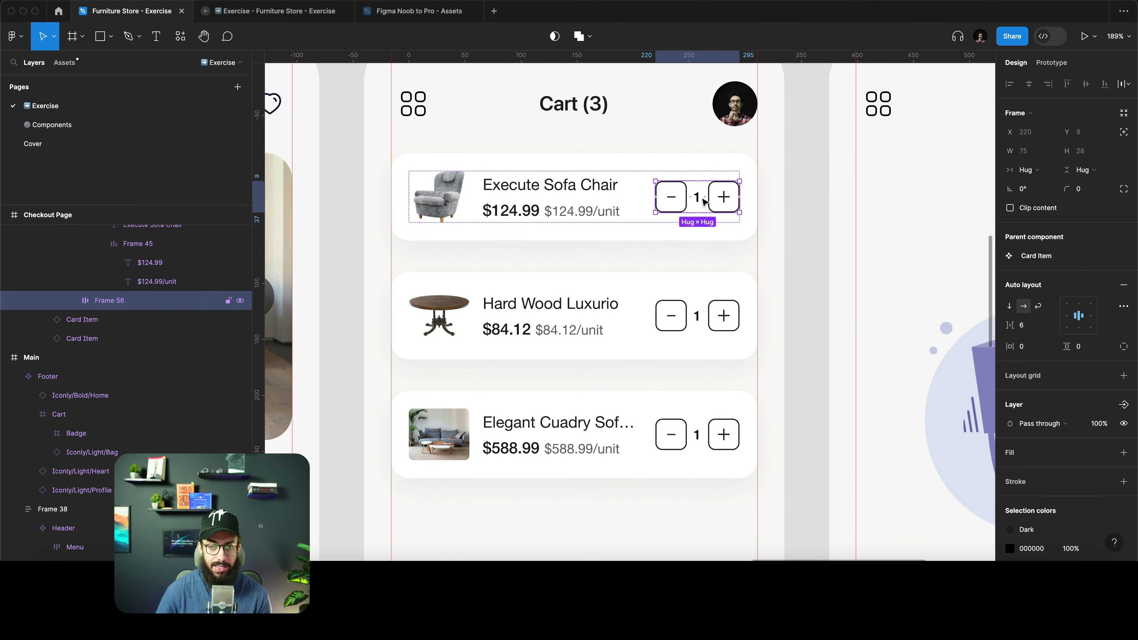
{"action": "left_click", "coordinate": [511, 211], "text": "super"}
{"action": "scroll", "coordinate": [511, 213], "scroll_direction": "up", "scroll_amount": 5}
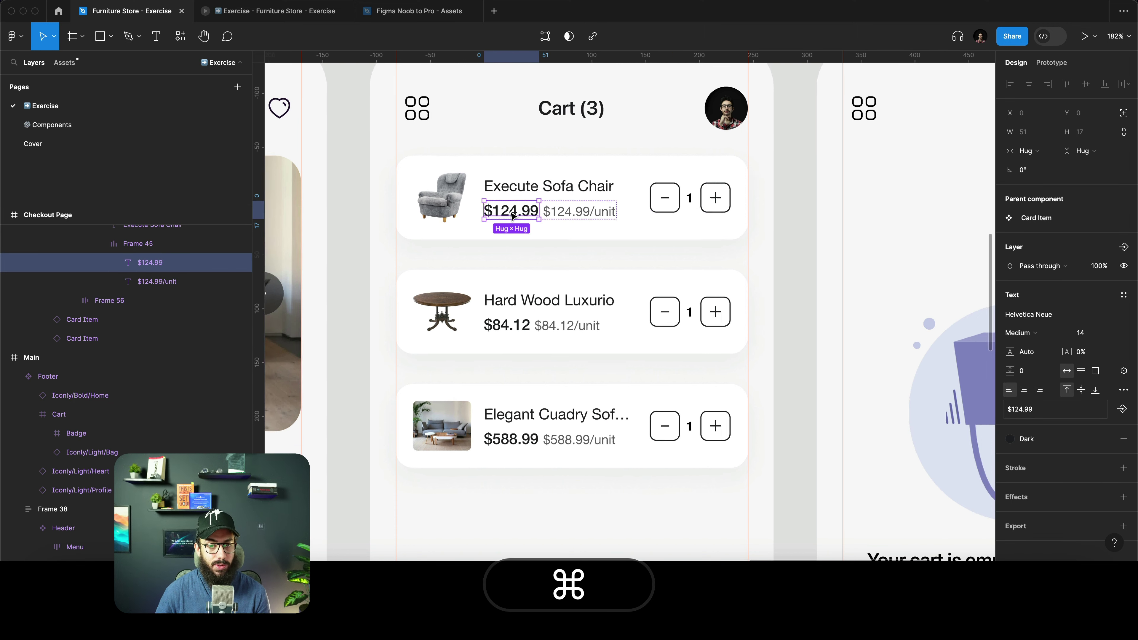
{"action": "scroll", "coordinate": [512, 214], "scroll_direction": "down", "scroll_amount": 4}
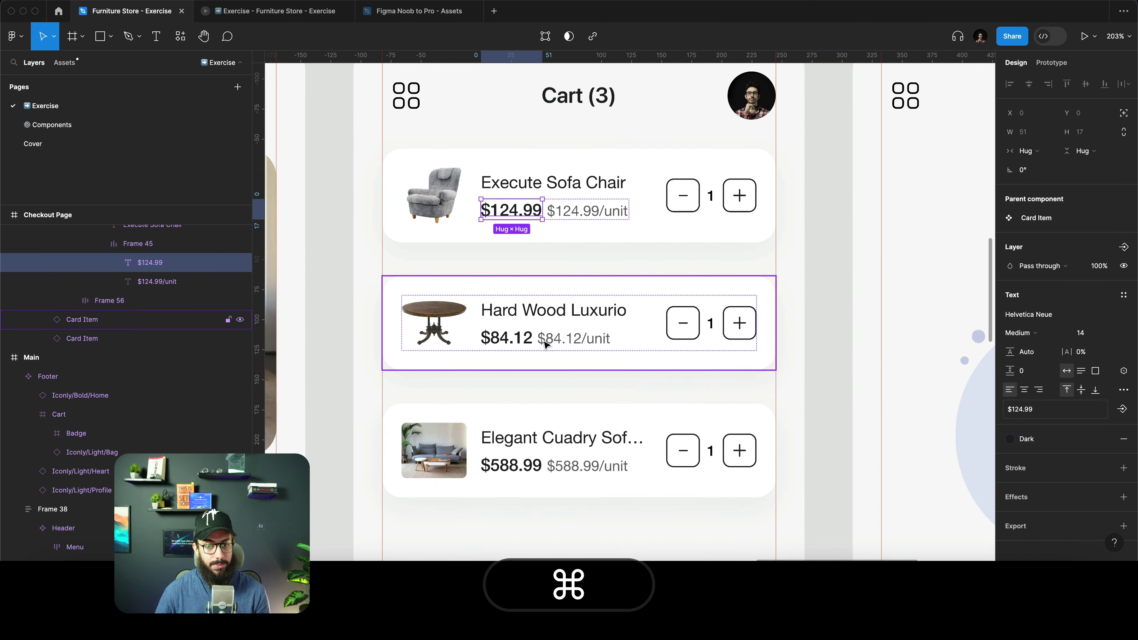
{"action": "left_click", "coordinate": [567, 293], "text": "super"}
{"action": "scroll", "coordinate": [569, 314], "scroll_direction": "down", "scroll_amount": 2}
{"action": "left_click", "coordinate": [573, 345], "text": "super"}
{"action": "scroll", "coordinate": [574, 343], "scroll_direction": "down", "scroll_amount": 5}
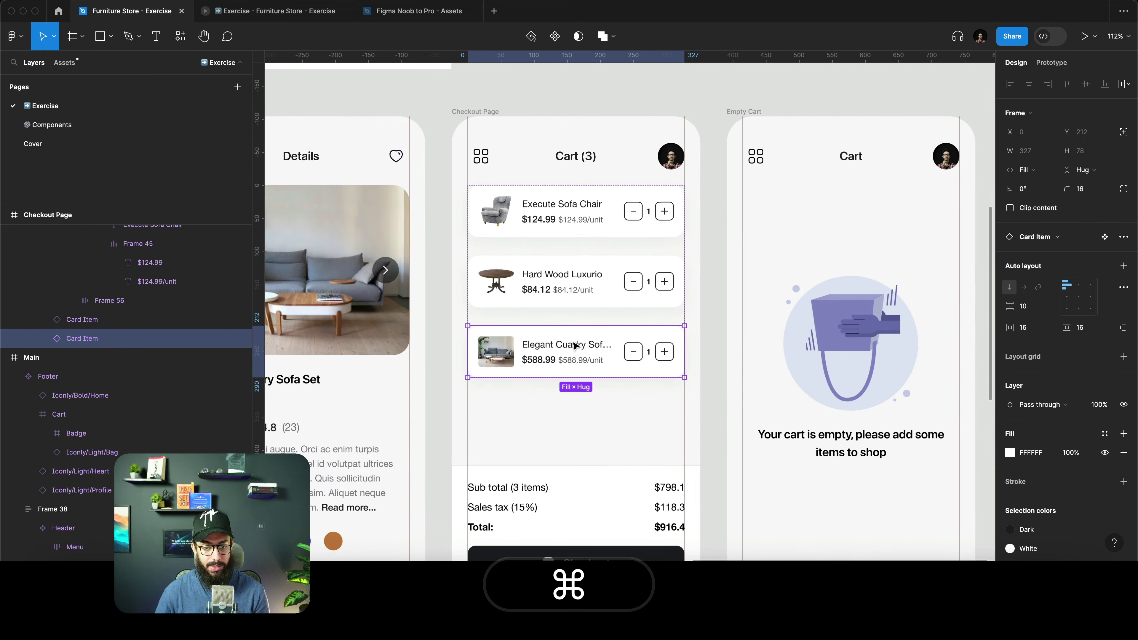
{"action": "scroll", "coordinate": [533, 318], "scroll_direction": "up", "scroll_amount": 2}
Examine the Sub total label and amount on the Checkout Page in relation to the cart items and their quantities.
{"action": "left_click", "coordinate": [500, 322], "text": "super"}
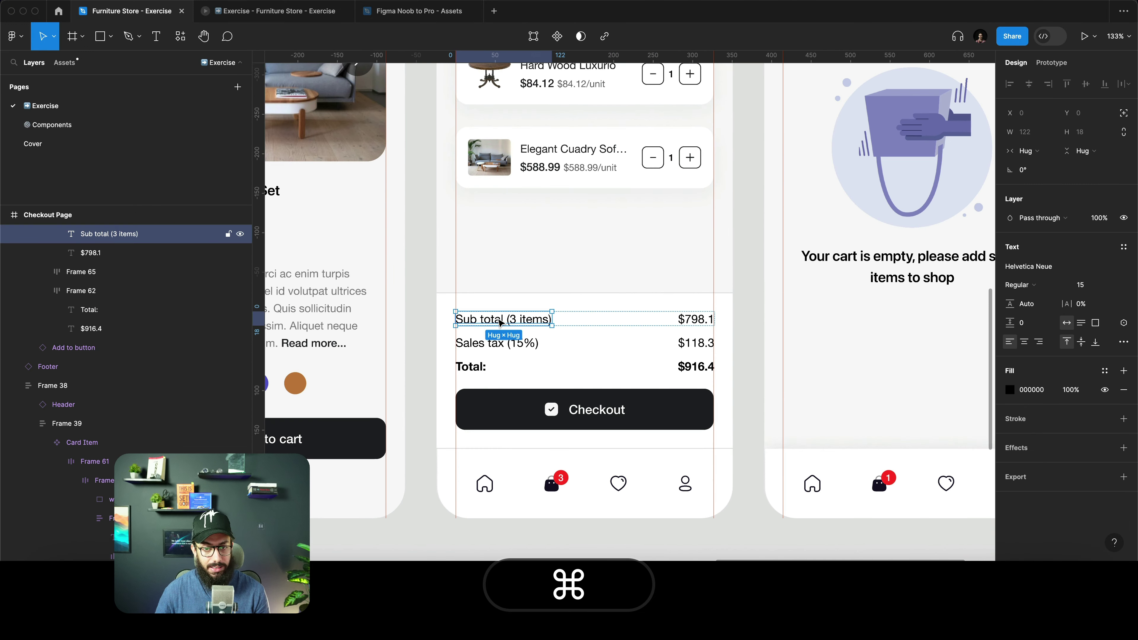
{"action": "scroll", "coordinate": [500, 322], "scroll_direction": "up", "scroll_amount": 3}
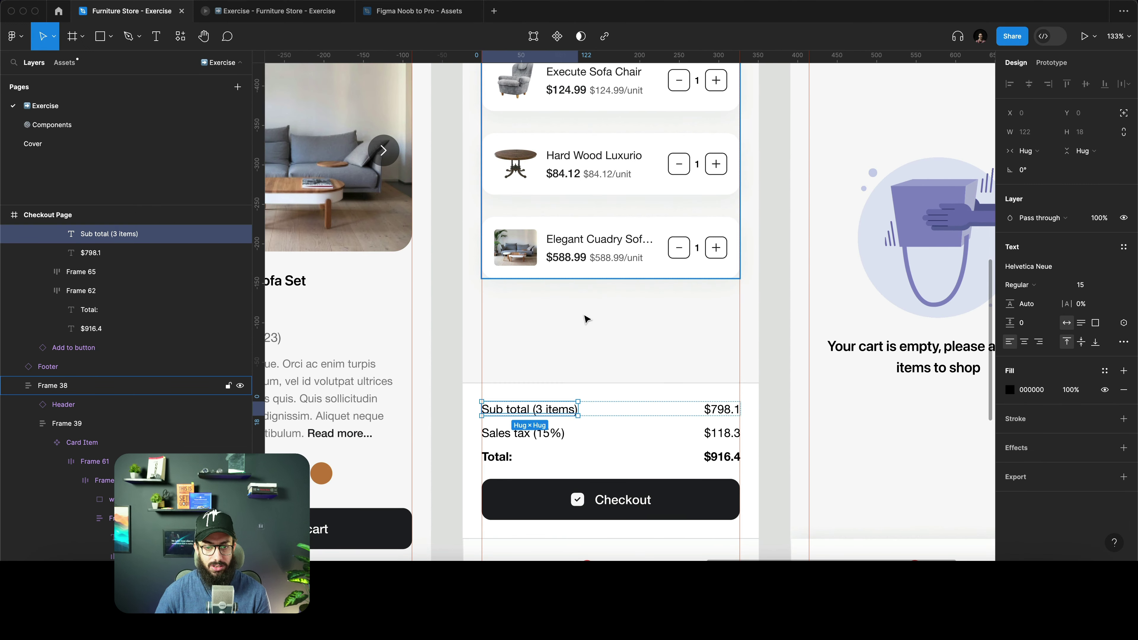
{"action": "scroll", "coordinate": [587, 320], "scroll_direction": "down", "scroll_amount": 2}
{"action": "scroll", "coordinate": [574, 349], "scroll_direction": "up", "scroll_amount": 3}
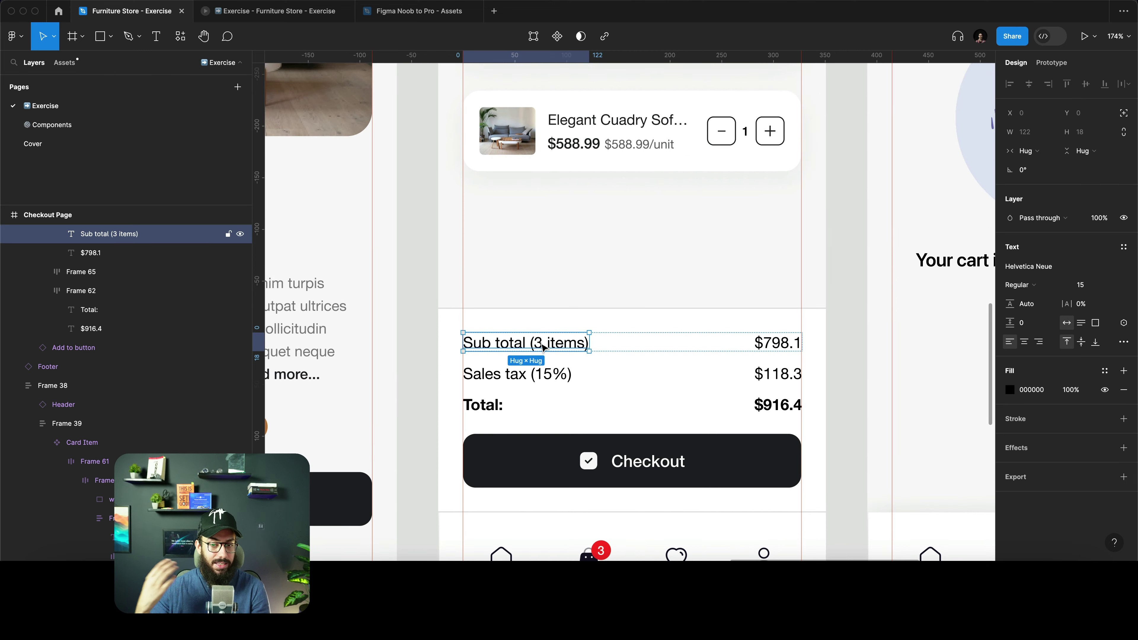
{"action": "scroll", "coordinate": [542, 348], "scroll_direction": "up", "scroll_amount": 5}
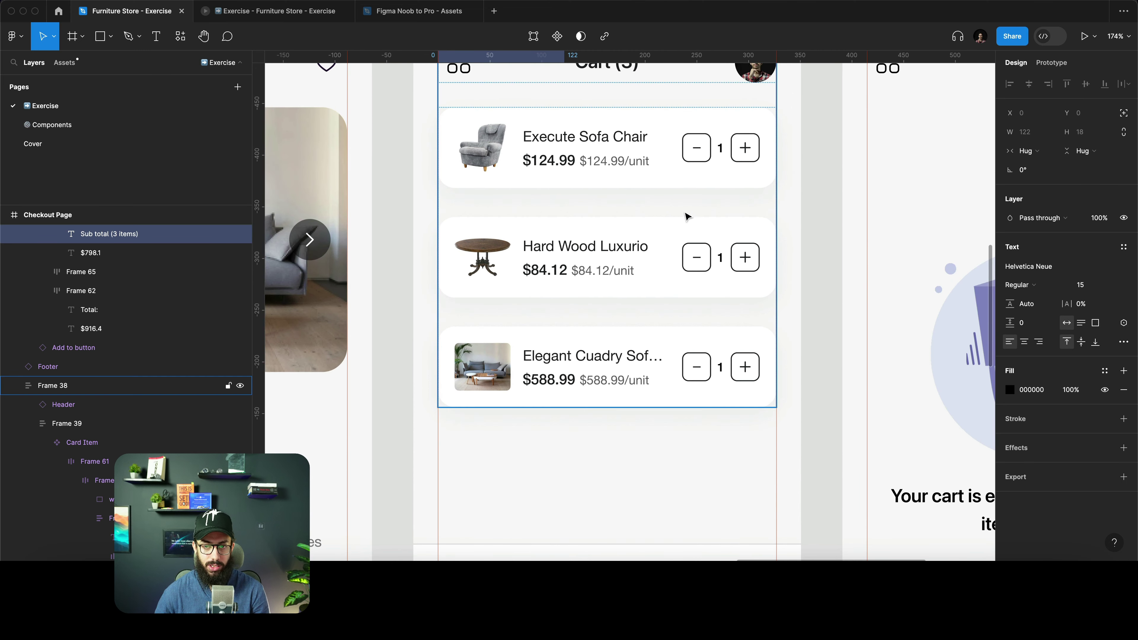
{"action": "scroll", "coordinate": [684, 178], "scroll_direction": "down", "scroll_amount": 5}
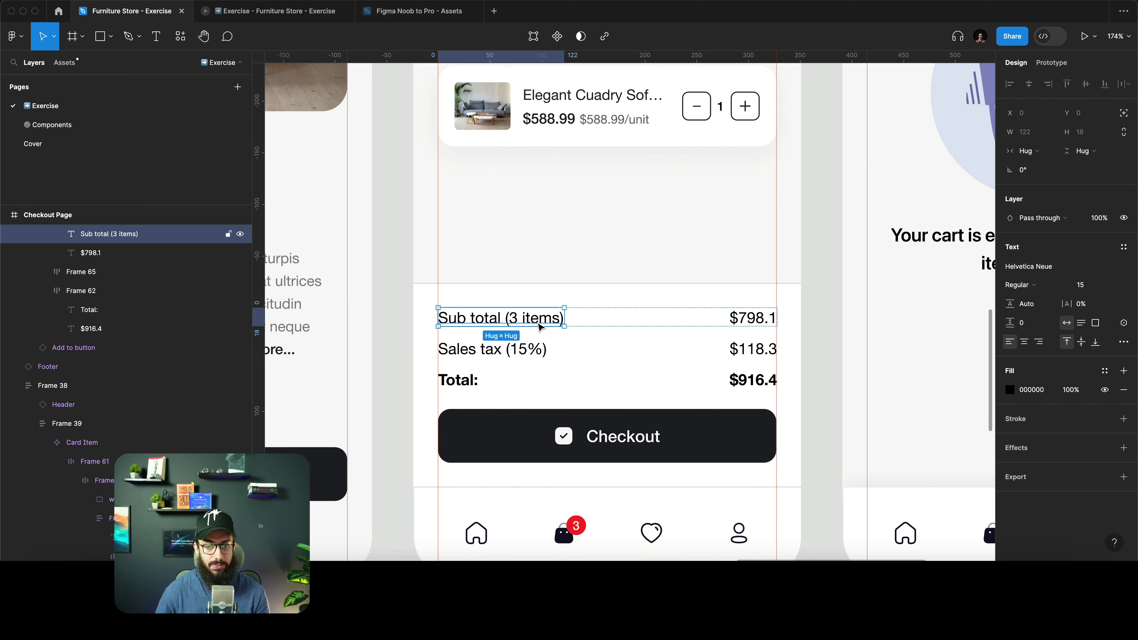
{"action": "left_click", "coordinate": [727, 319], "text": "super"}
{"action": "scroll", "coordinate": [730, 332], "scroll_direction": "up", "scroll_amount": 5}
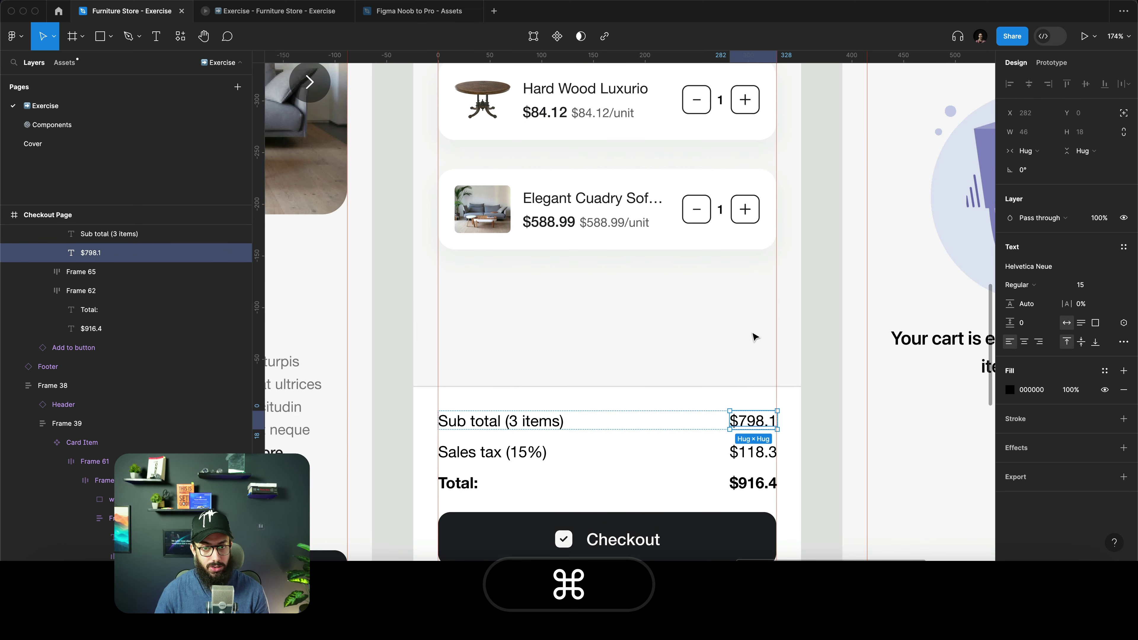
{"action": "scroll", "coordinate": [734, 334], "scroll_direction": "up", "scroll_amount": 2}
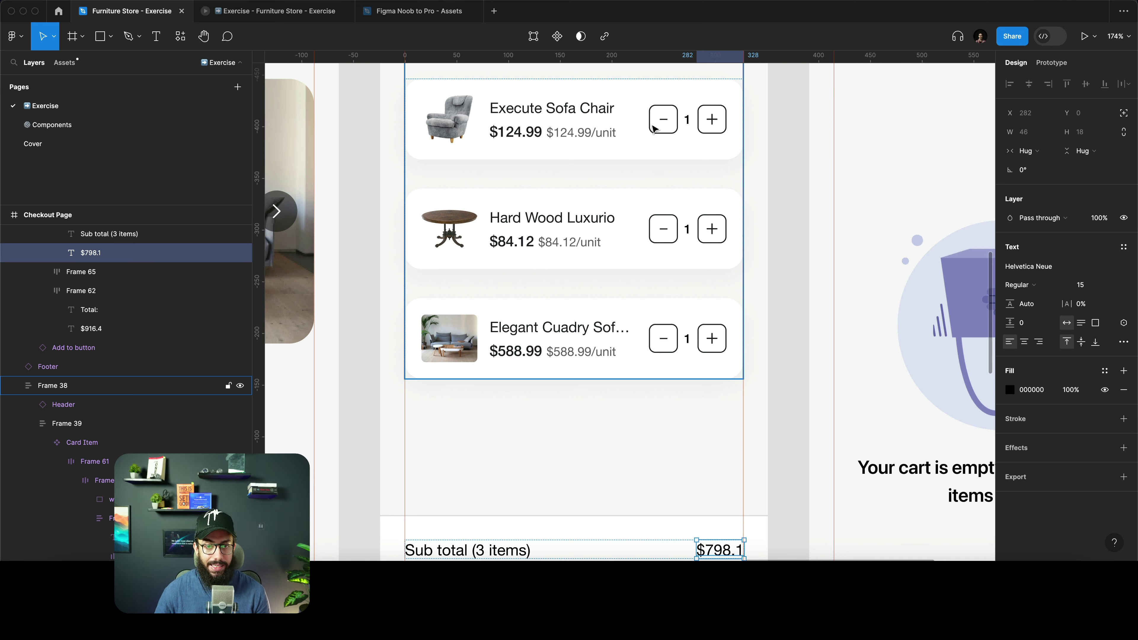
{"action": "scroll", "coordinate": [612, 267], "scroll_direction": "down", "scroll_amount": 5}
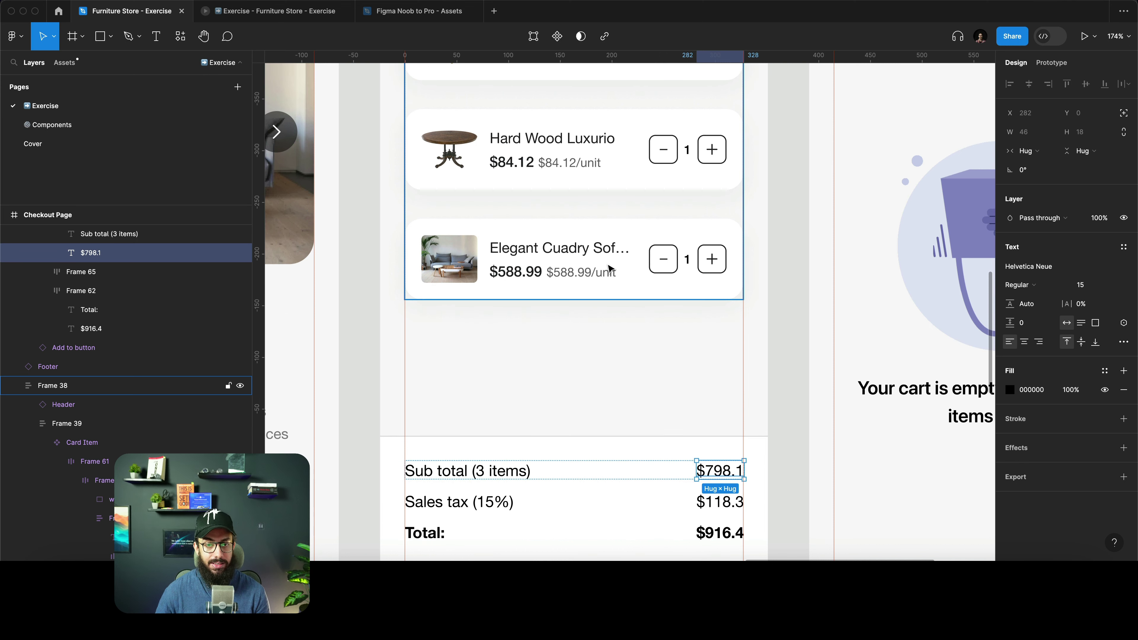
{"action": "scroll", "coordinate": [616, 268], "scroll_direction": "down", "scroll_amount": 2}
Inspect the Sales tax, Total and Sub total rows of the Checkout Page's order summary, and clear the selection.
{"action": "left_click", "coordinate": [506, 376]}
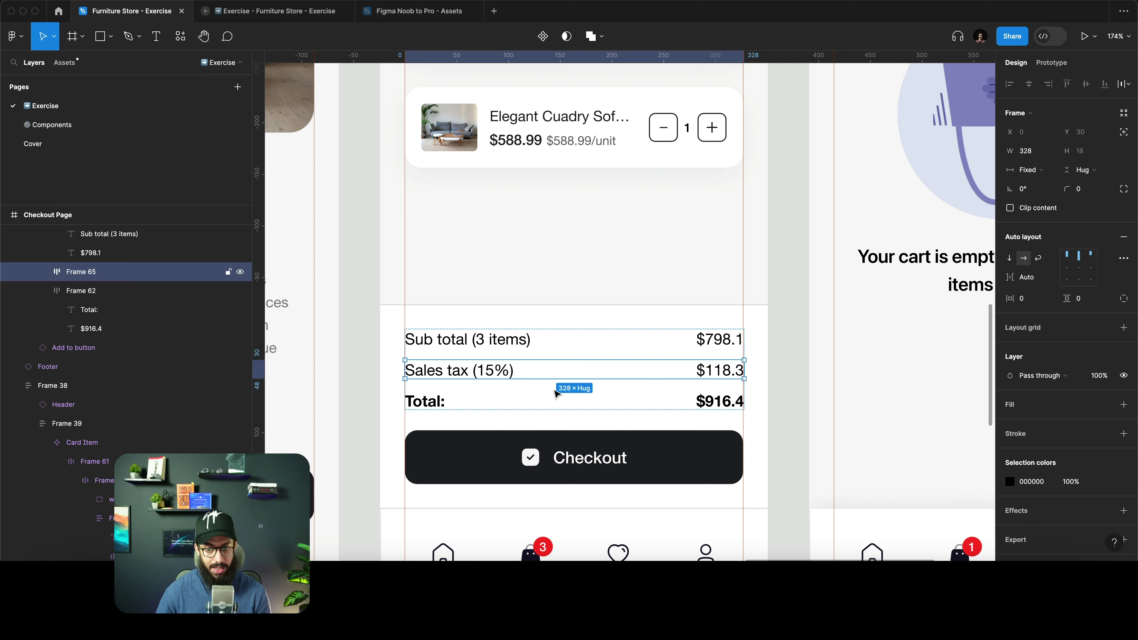
{"action": "left_click", "coordinate": [564, 399]}
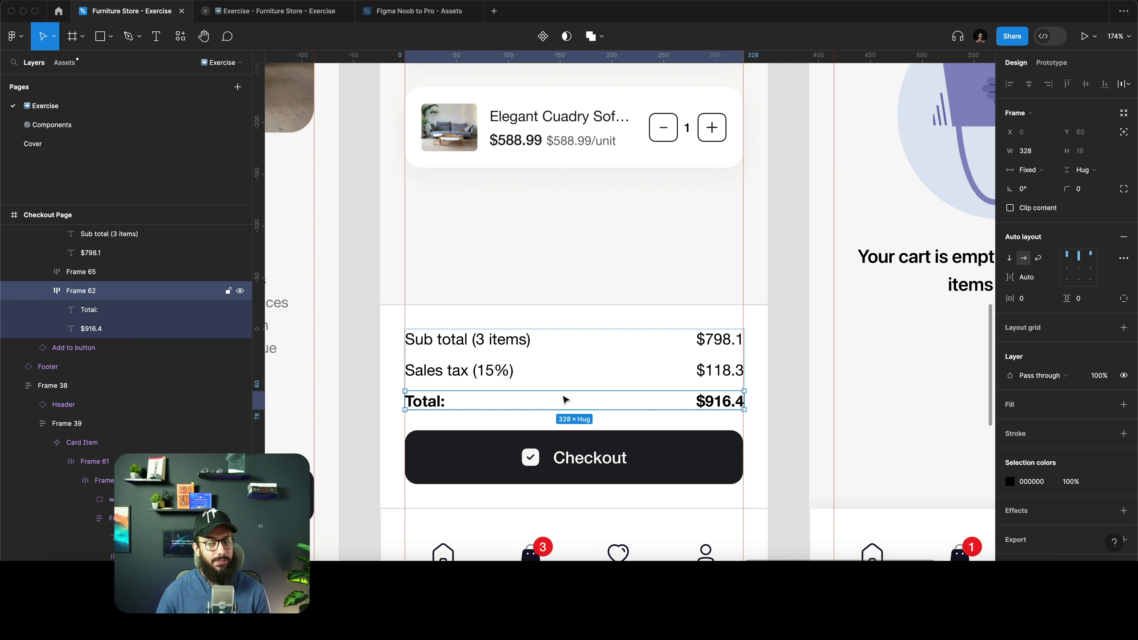
{"action": "left_click", "coordinate": [734, 375]}
{"action": "left_click", "coordinate": [722, 347], "text": "shift"}
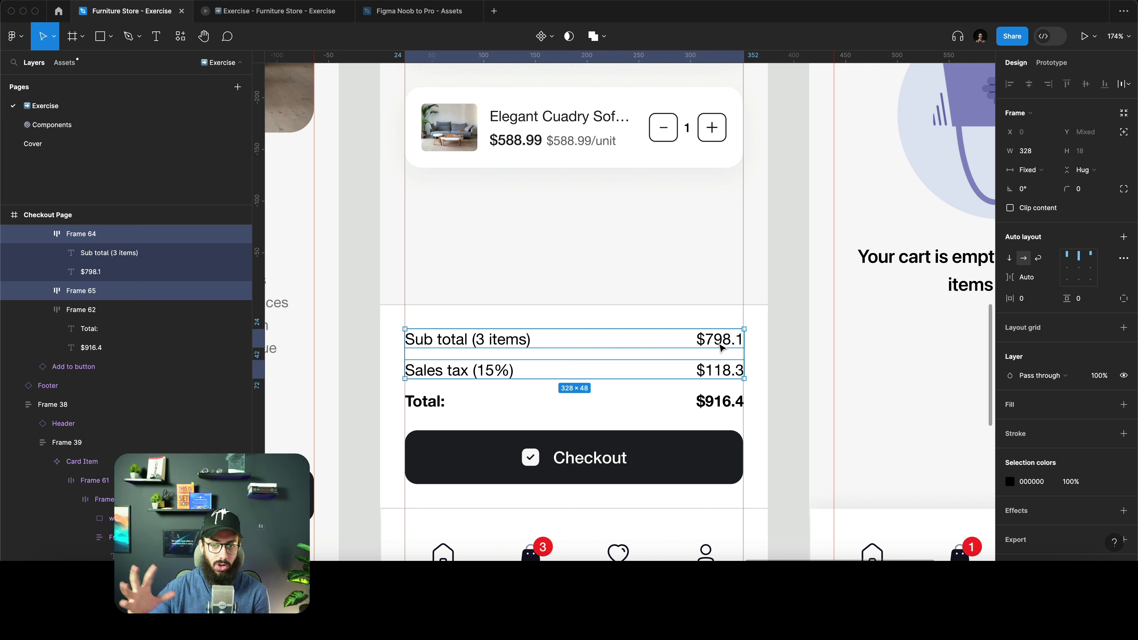
{"action": "left_click", "coordinate": [786, 332]}
Inspect the Elegant Cuadry Sofa item's minus button and each of the three card items in the Checkout Page's list.
{"action": "scroll", "coordinate": [787, 333], "scroll_direction": "down", "scroll_amount": 5}
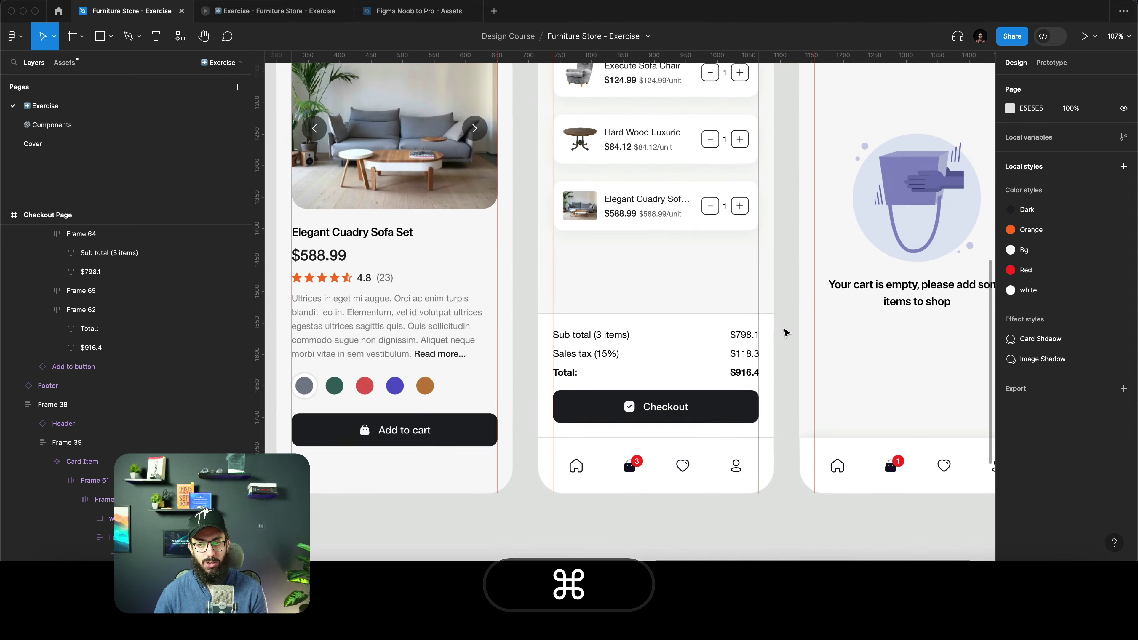
{"action": "scroll", "coordinate": [786, 332], "scroll_direction": "up", "scroll_amount": 3}
{"action": "scroll", "coordinate": [786, 331], "scroll_direction": "right", "scroll_amount": 3}
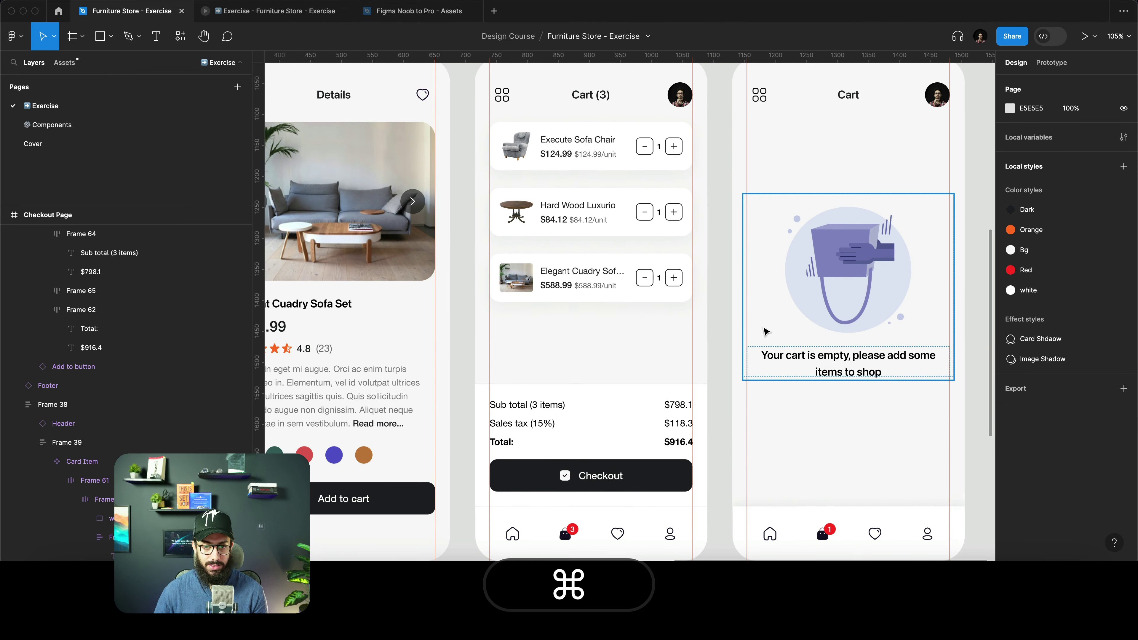
{"action": "scroll", "coordinate": [640, 282], "scroll_direction": "up", "scroll_amount": 5}
{"action": "left_click", "coordinate": [646, 279]}
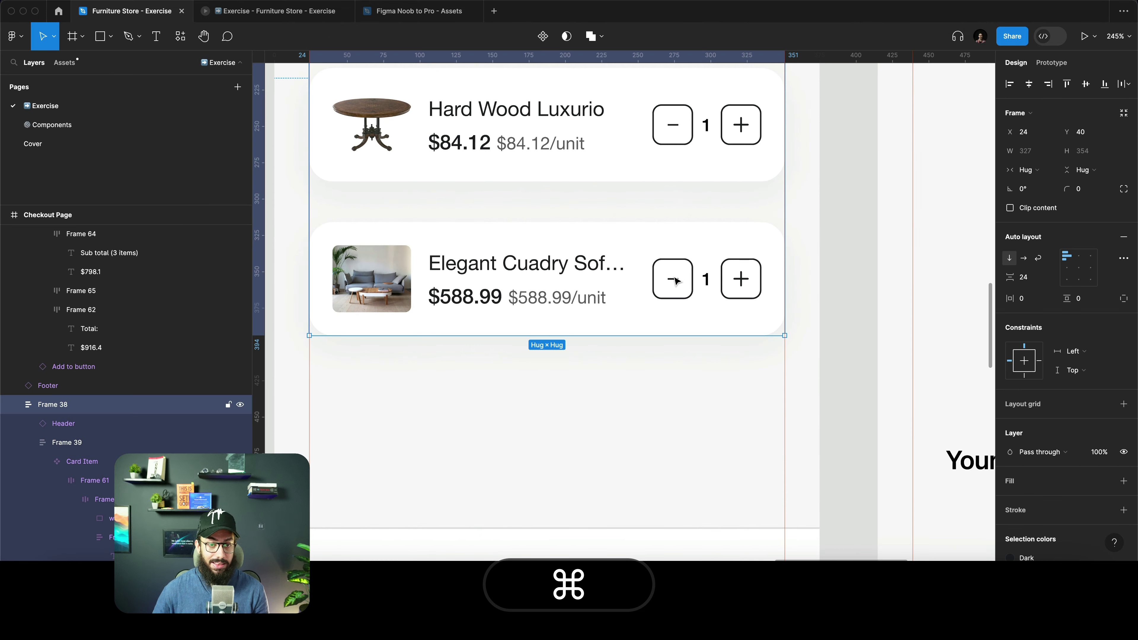
{"action": "left_click", "coordinate": [677, 280]}
{"action": "scroll", "coordinate": [679, 282], "scroll_direction": "down", "scroll_amount": 4}
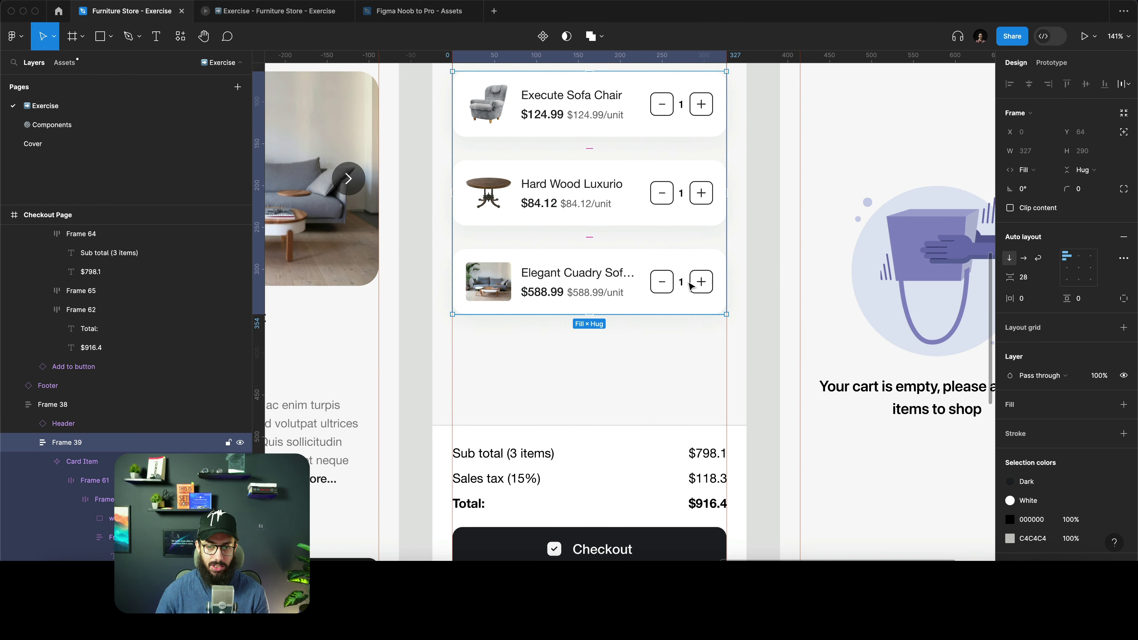
{"action": "double_click", "coordinate": [662, 287]}
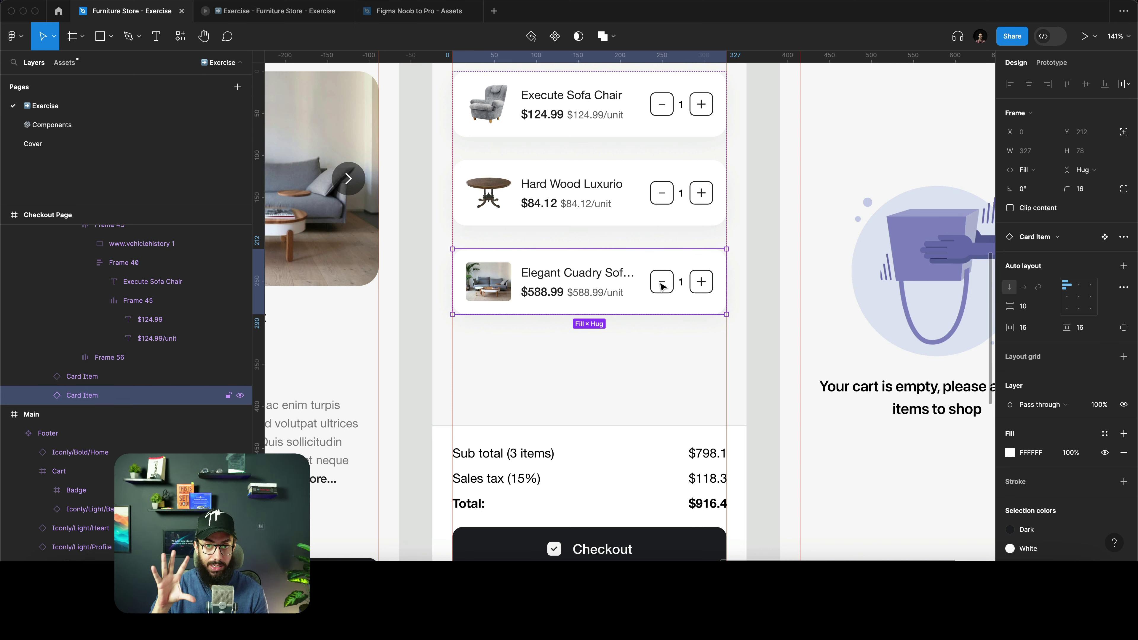
{"action": "scroll", "coordinate": [623, 288], "scroll_direction": "up", "scroll_amount": 5}
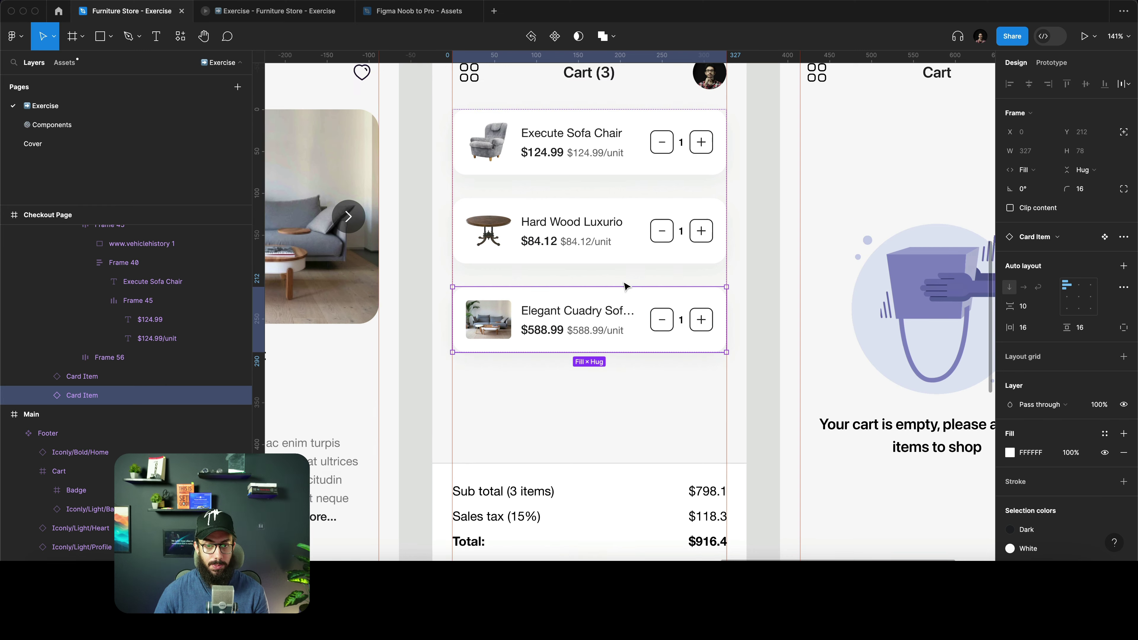
{"action": "left_click", "coordinate": [611, 295]}
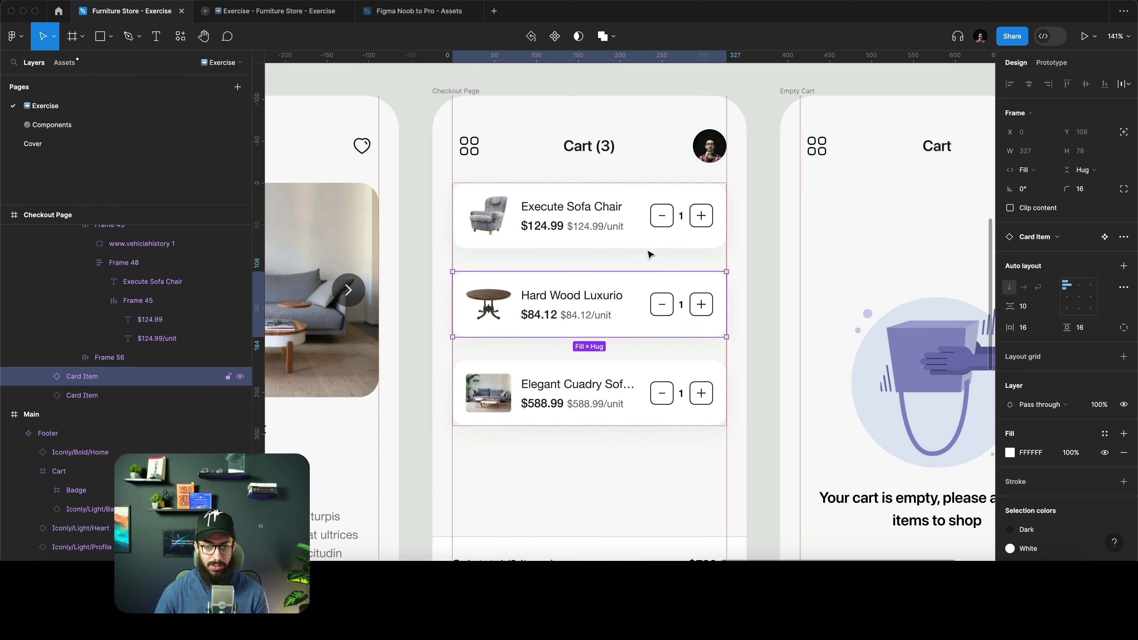
{"action": "left_click", "coordinate": [638, 230]}
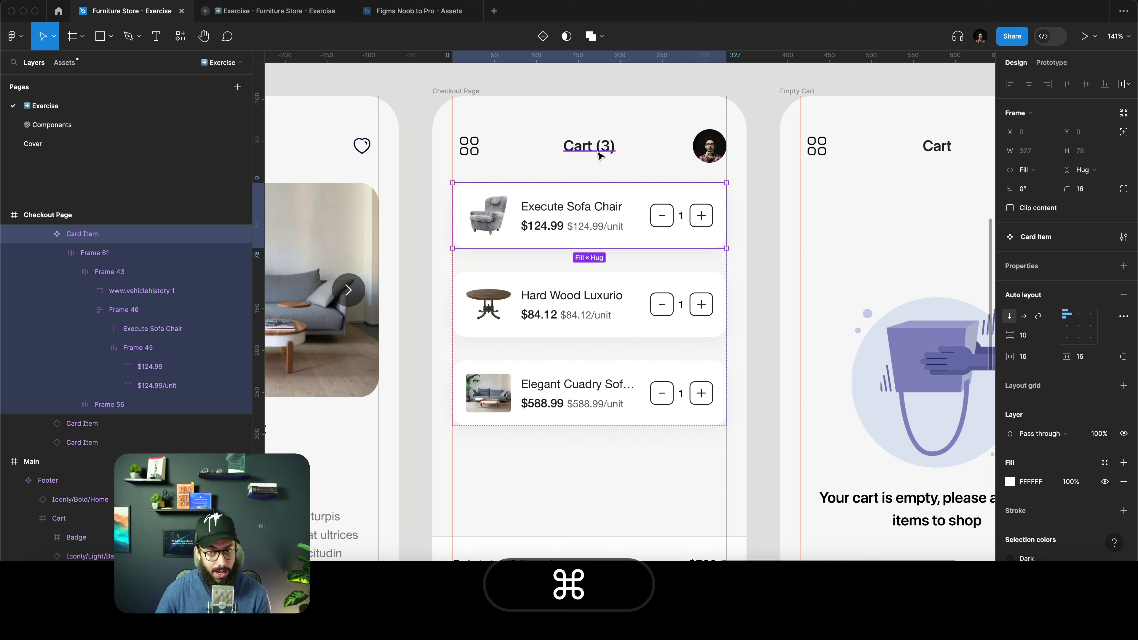
Compare the Checkout Page's order summary and cart list with the illustration and message block on the Empty Cart frame.
{"action": "scroll", "coordinate": [595, 397], "scroll_direction": "down", "scroll_amount": 4}
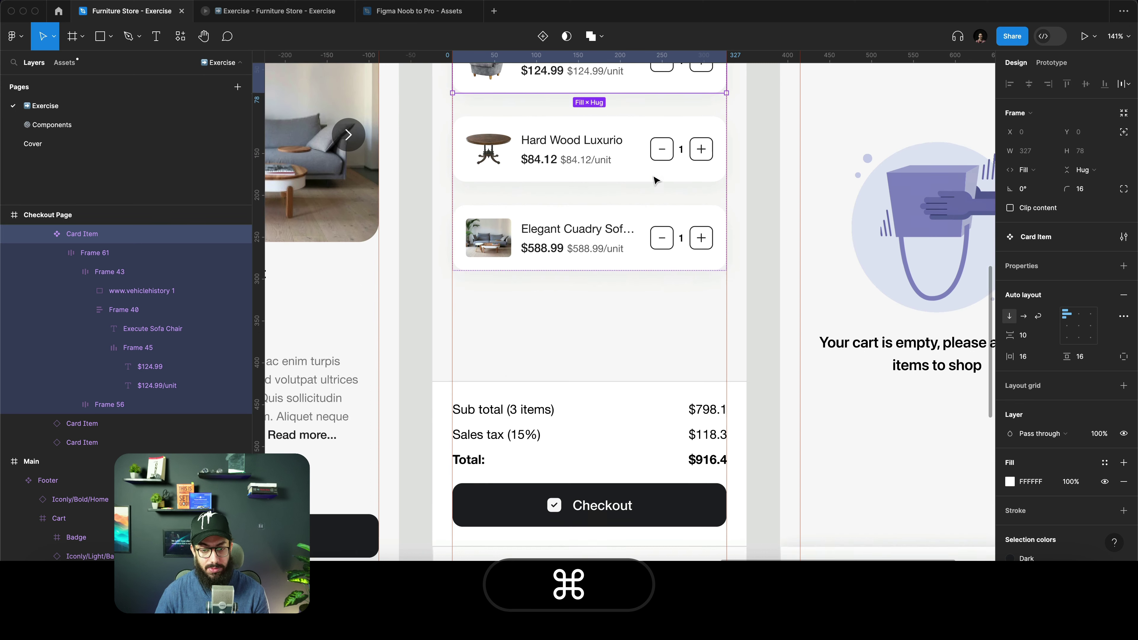
{"action": "left_click", "coordinate": [594, 397]}
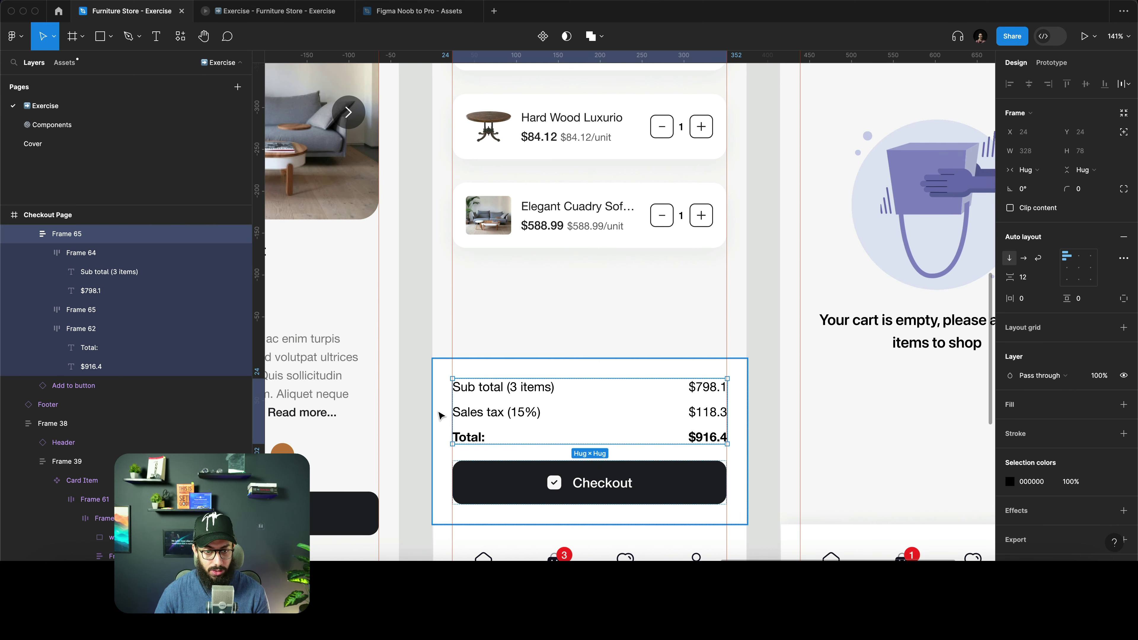
{"action": "scroll", "coordinate": [632, 375], "scroll_direction": "up", "scroll_amount": 3}
{"action": "scroll", "coordinate": [632, 374], "scroll_direction": "right", "scroll_amount": 2}
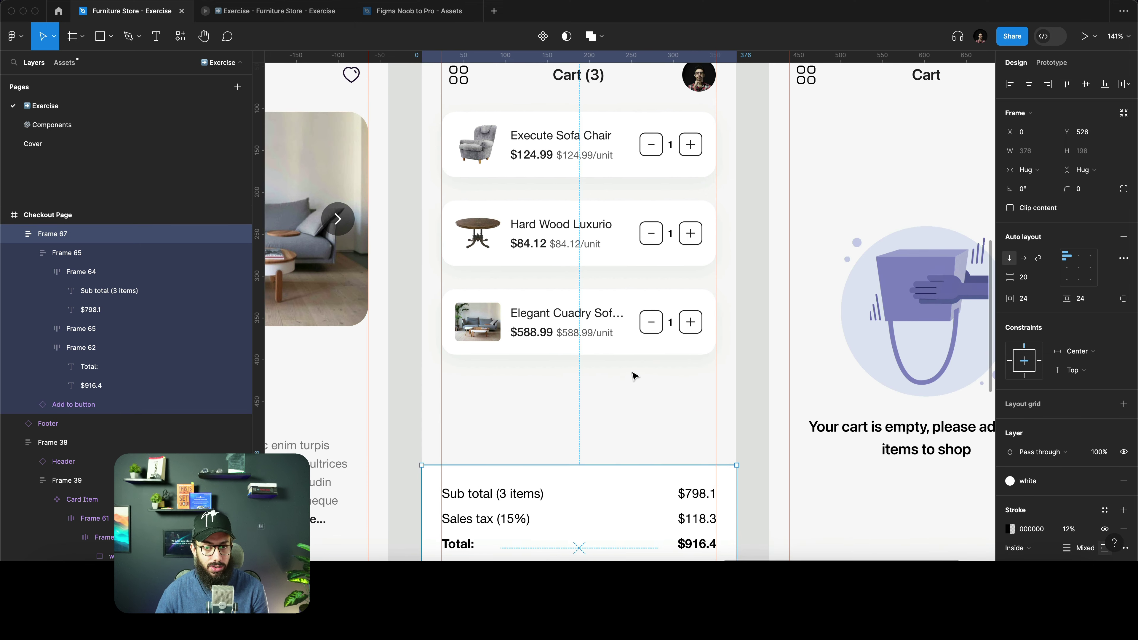
{"action": "left_click", "coordinate": [842, 369]}
{"action": "scroll", "coordinate": [794, 339], "scroll_direction": "down", "scroll_amount": 5}
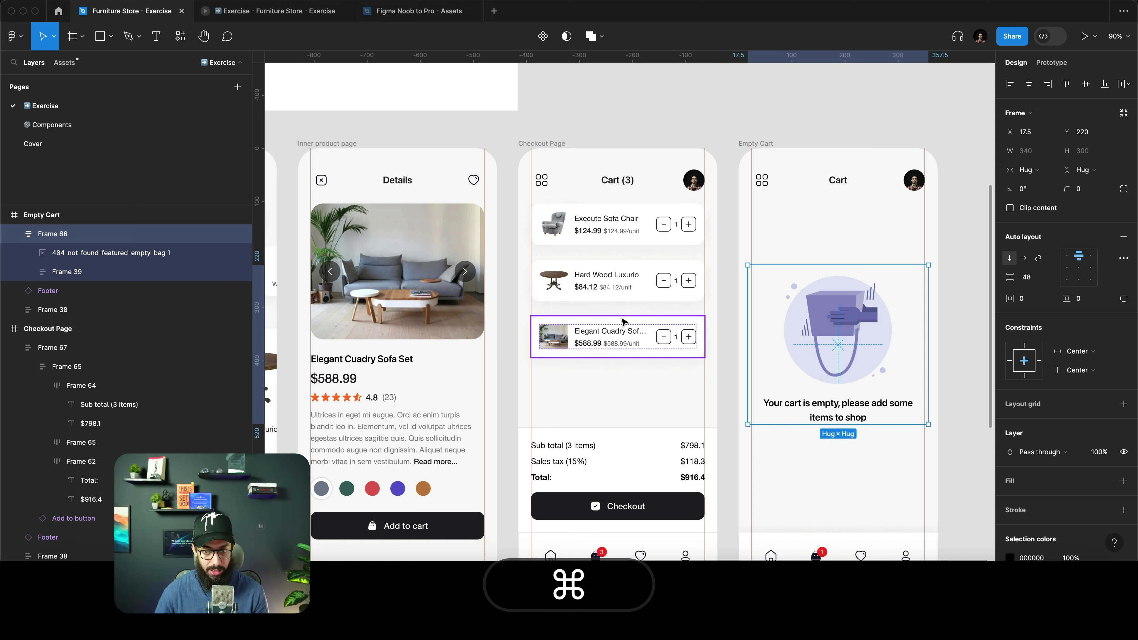
{"action": "scroll", "coordinate": [686, 313], "scroll_direction": "down", "scroll_amount": 1}
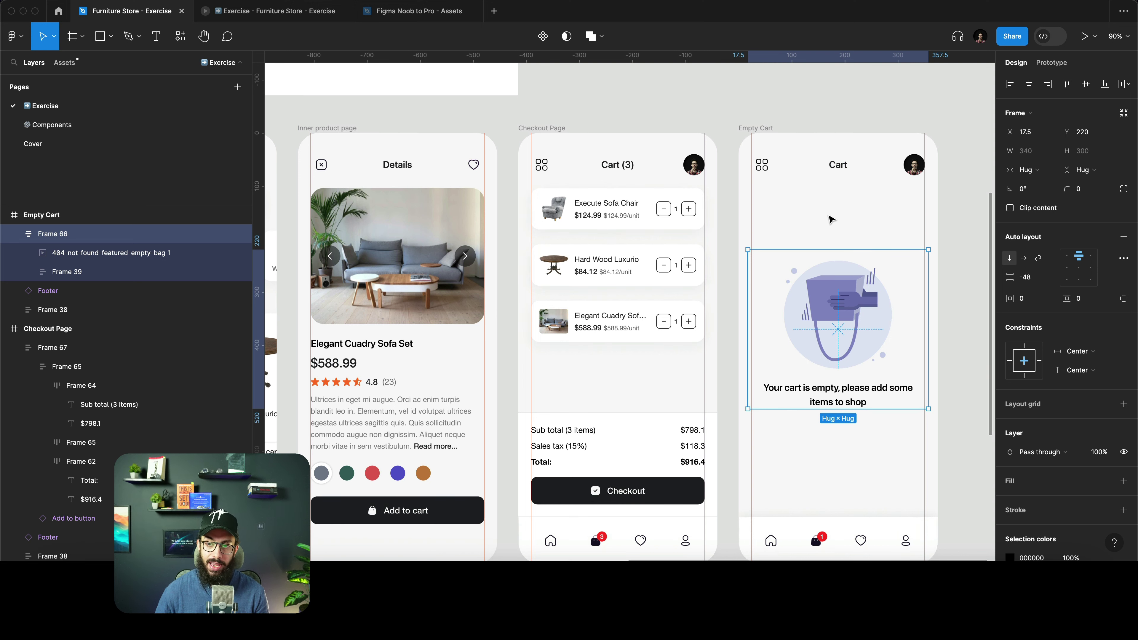
{"action": "scroll", "coordinate": [704, 243], "scroll_direction": "up", "scroll_amount": 3}
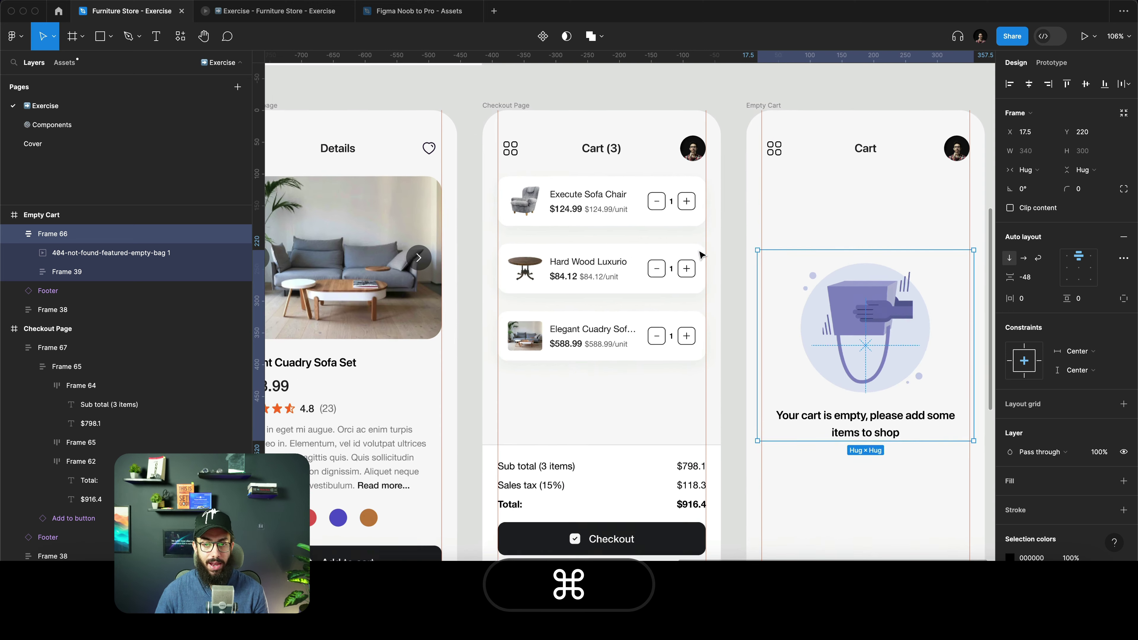
{"action": "left_click", "coordinate": [614, 200], "text": "super"}
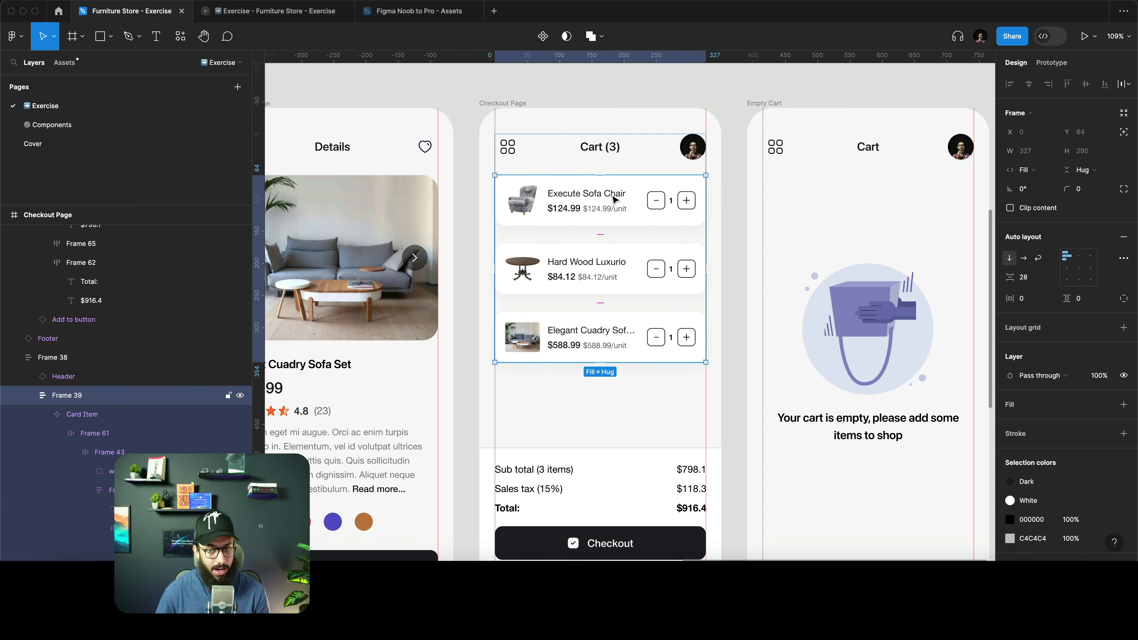
{"action": "left_click", "coordinate": [904, 355]}
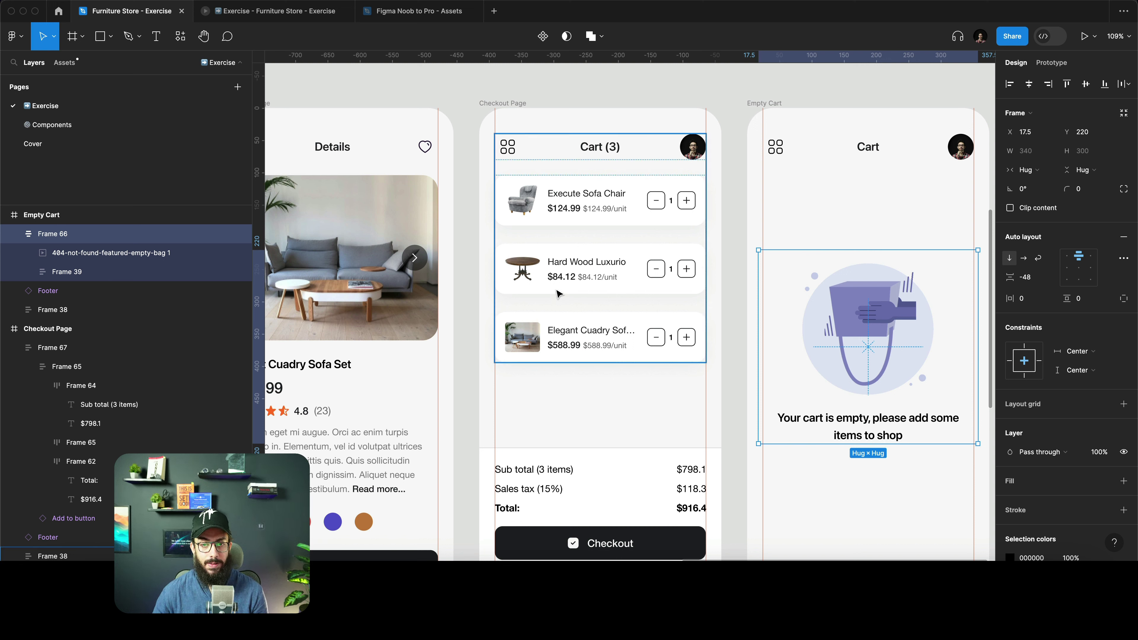
Review the Main, Inner product page and Checkout Page frames side by side, including the Checkout Page's header and cart list group.
{"action": "scroll", "coordinate": [560, 295], "scroll_direction": "left", "scroll_amount": 5}
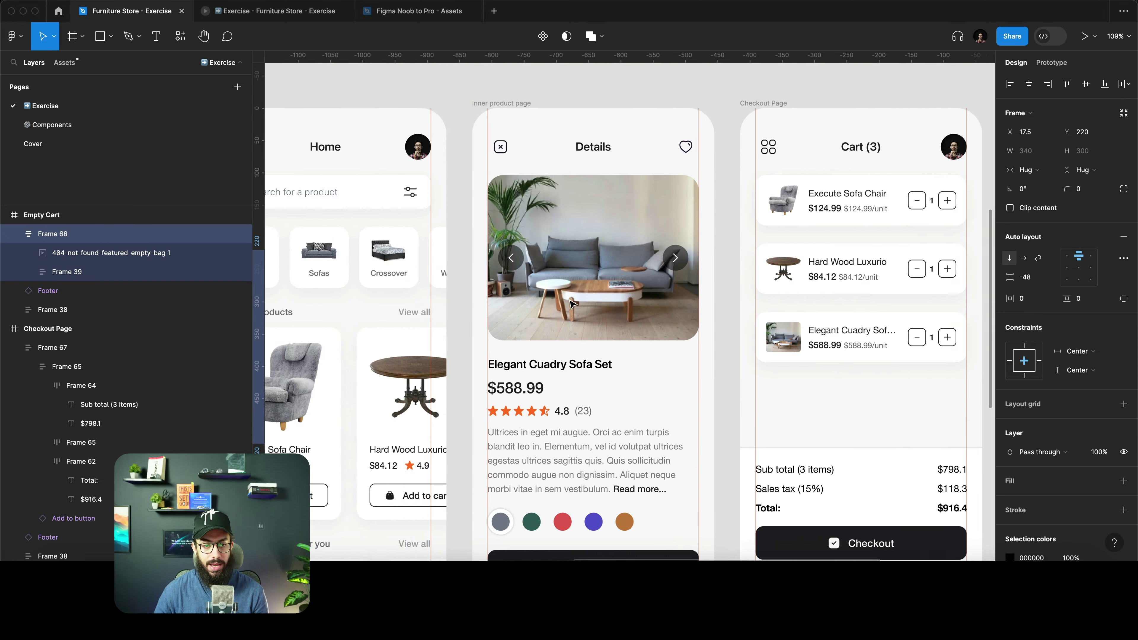
{"action": "left_click", "coordinate": [722, 252]}
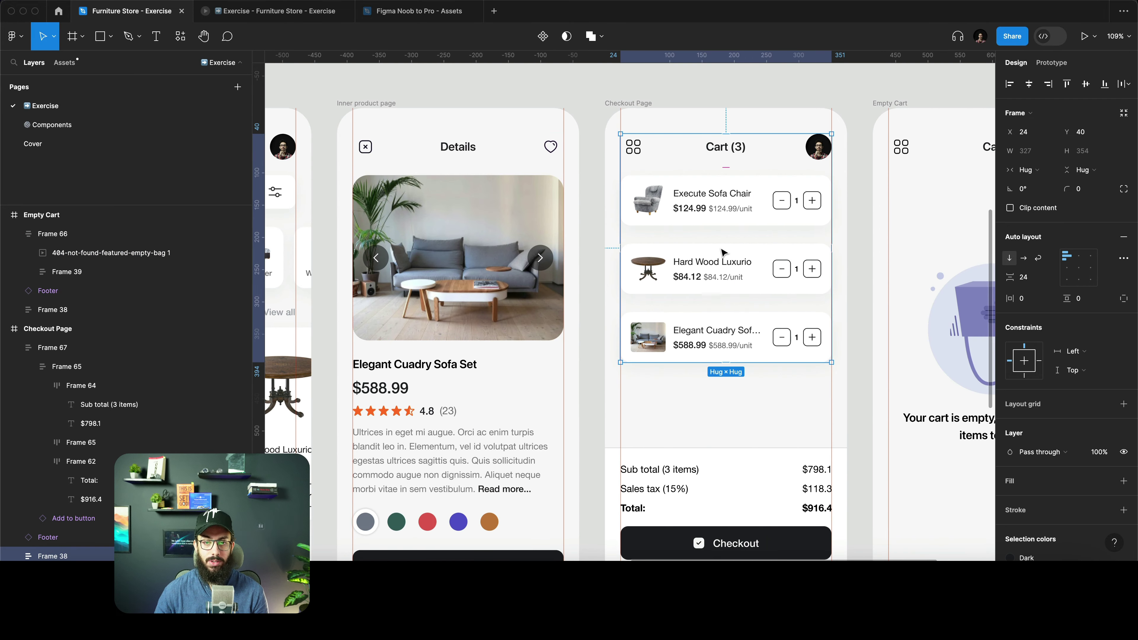
{"action": "scroll", "coordinate": [724, 253], "scroll_direction": "down", "scroll_amount": 6}
{"action": "scroll", "coordinate": [722, 252], "scroll_direction": "up", "scroll_amount": 5}
{"action": "scroll", "coordinate": [724, 253], "scroll_direction": "down", "scroll_amount": 4}
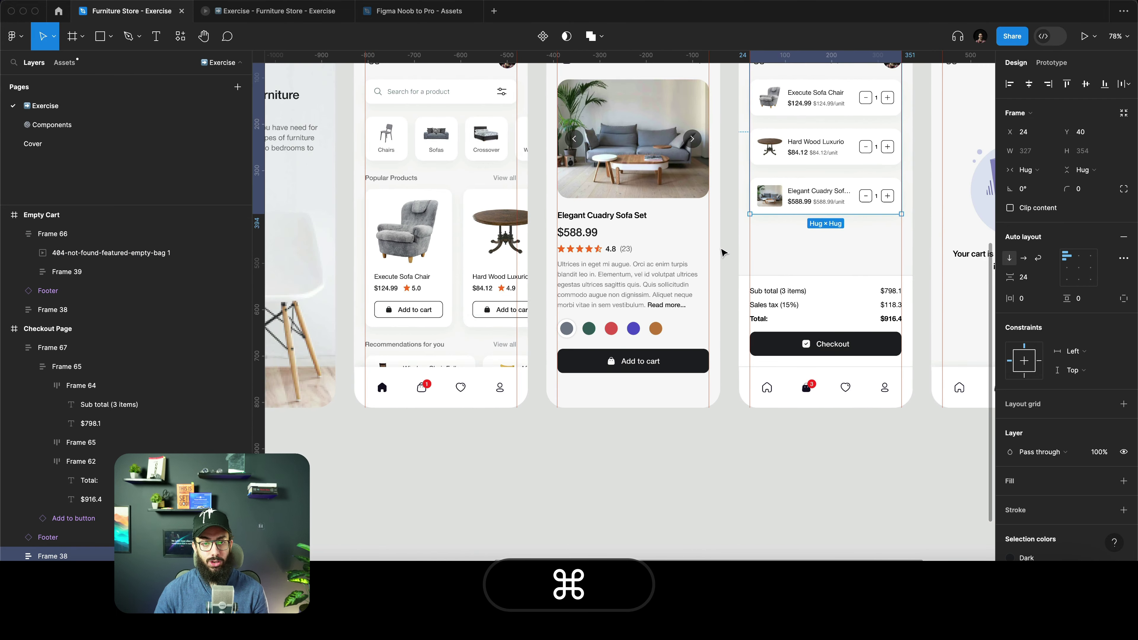
Read the Convert Add to Cart Buttons task in the Note Block's Things to do list.
{"action": "scroll", "coordinate": [723, 253], "scroll_direction": "down", "scroll_amount": 5}
{"action": "scroll", "coordinate": [724, 253], "scroll_direction": "up", "scroll_amount": 5}
{"action": "scroll", "coordinate": [722, 252], "scroll_direction": "left", "scroll_amount": 10}
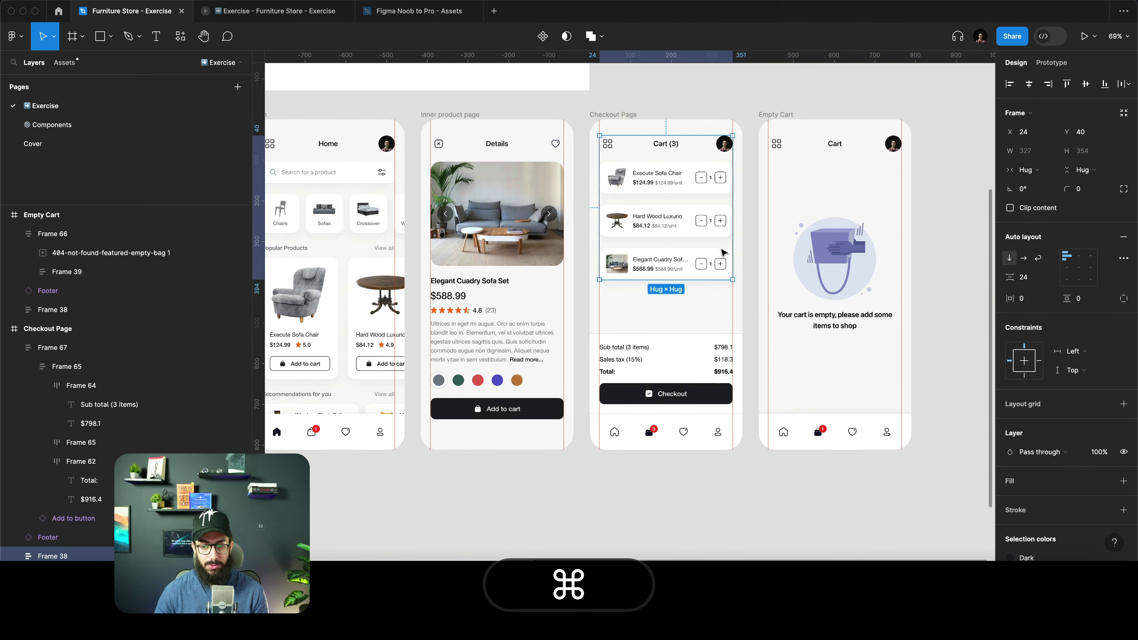
{"action": "scroll", "coordinate": [723, 252], "scroll_direction": "down", "scroll_amount": 2}
{"action": "scroll", "coordinate": [723, 252], "scroll_direction": "left", "scroll_amount": 10}
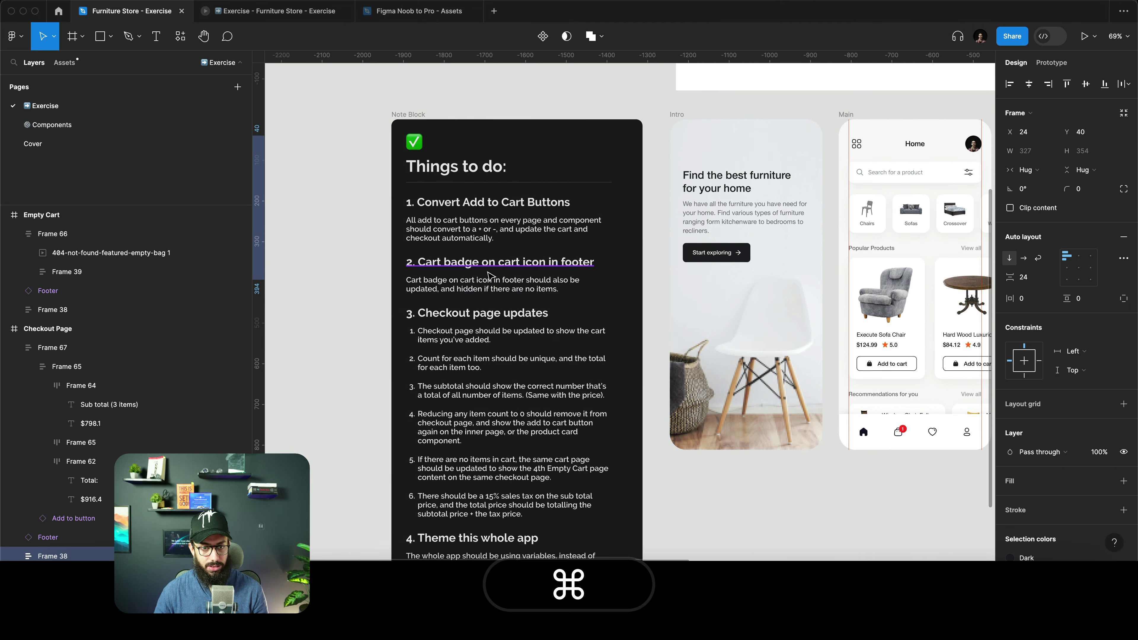
{"action": "scroll", "coordinate": [427, 231], "scroll_direction": "up", "scroll_amount": 3}
{"action": "scroll", "coordinate": [426, 230], "scroll_direction": "up", "scroll_amount": 2}
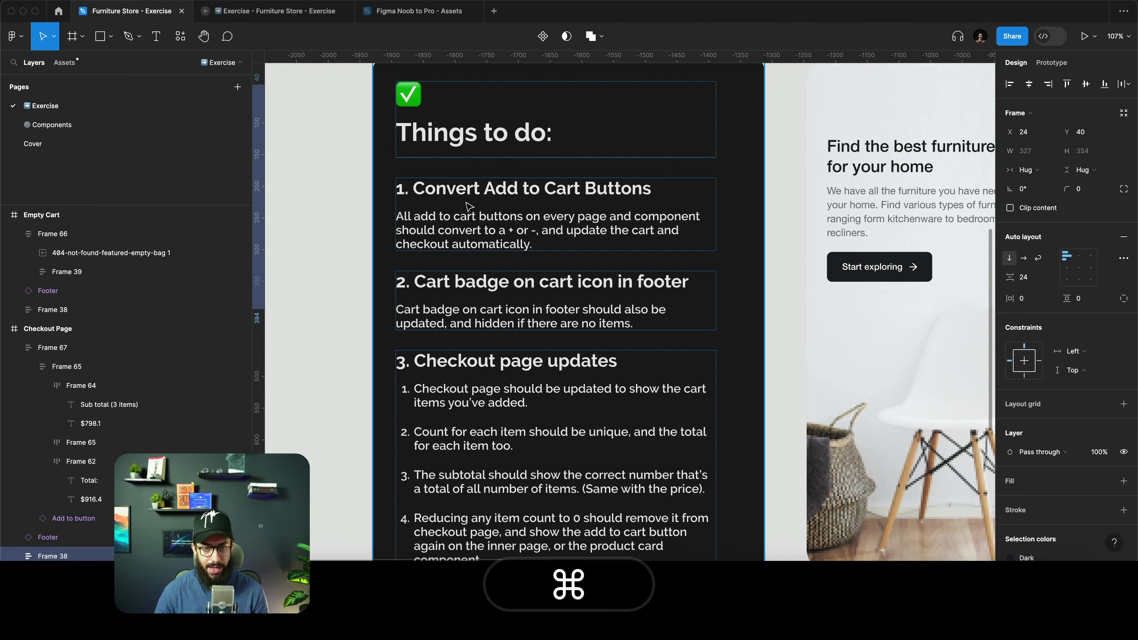
{"action": "scroll", "coordinate": [464, 208], "scroll_direction": "down", "scroll_amount": 4}
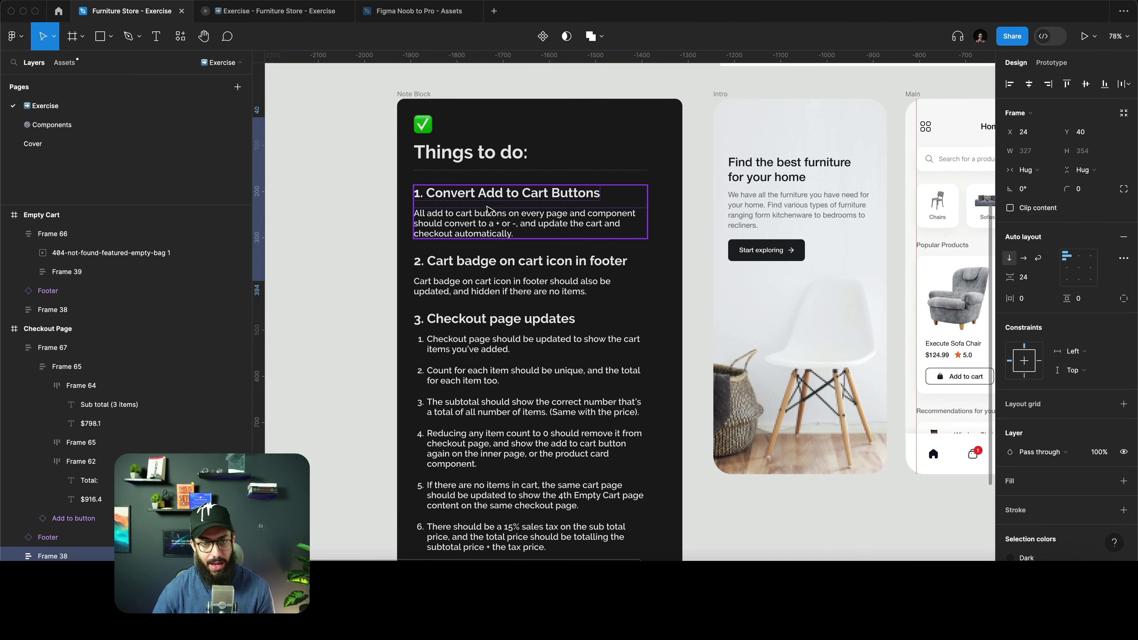
{"action": "scroll", "coordinate": [486, 206], "scroll_direction": "up", "scroll_amount": 2}
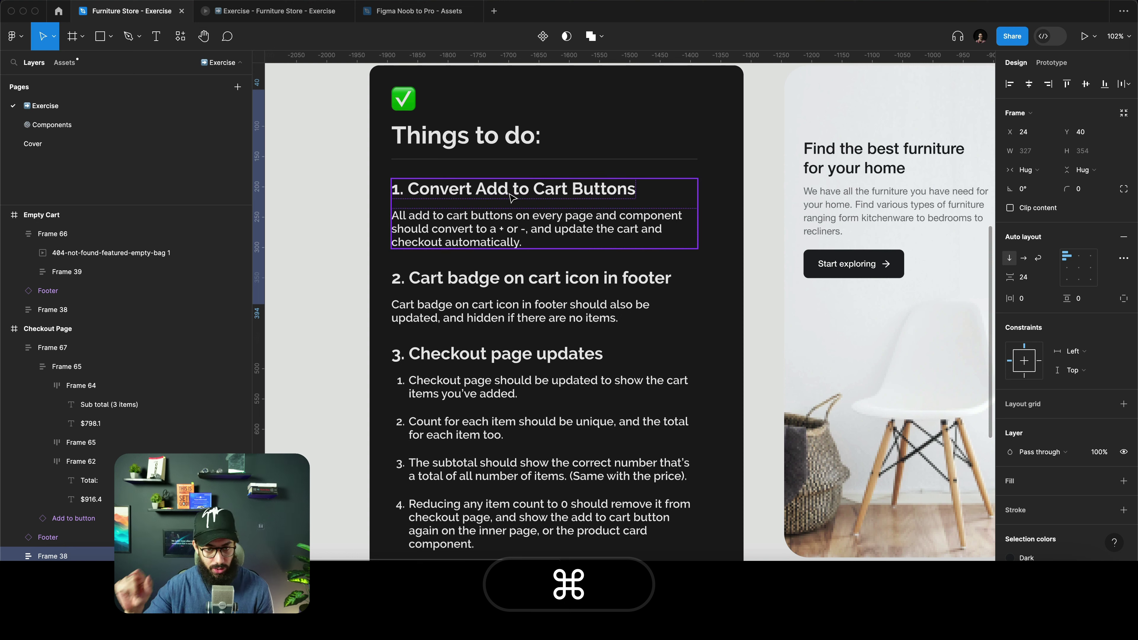
{"action": "scroll", "coordinate": [481, 260], "scroll_direction": "down", "scroll_amount": 2}
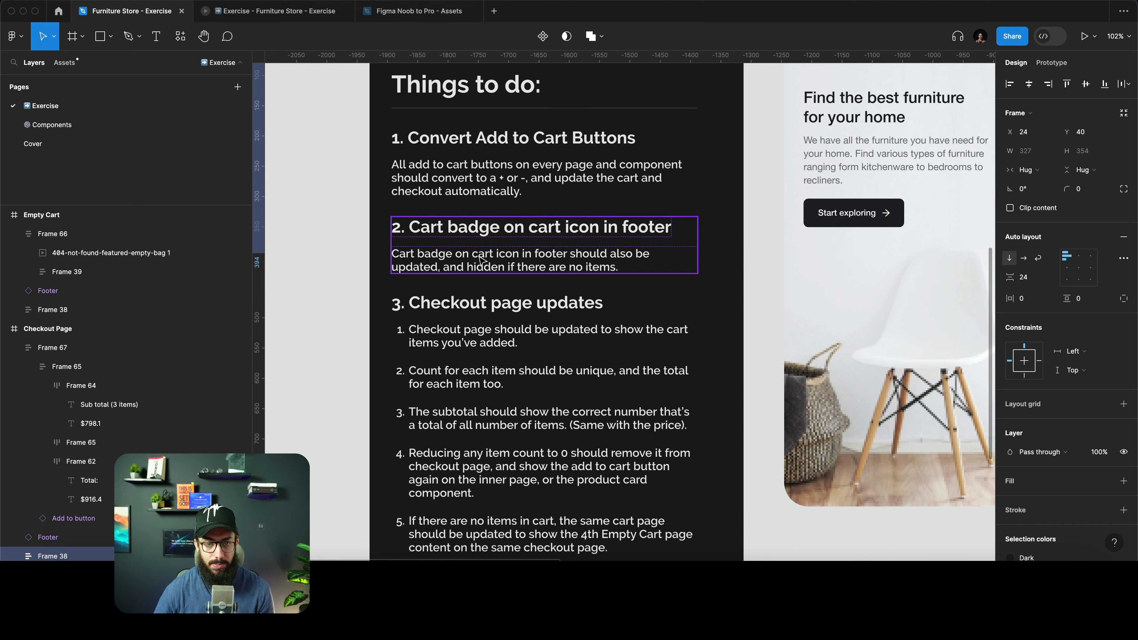
Select the note about the cart badge in the footer and read it together with the Checkout page updates tasks.
{"action": "left_click", "coordinate": [480, 259]}
{"action": "scroll", "coordinate": [948, 480], "scroll_direction": "right", "scroll_amount": 5}
{"action": "scroll", "coordinate": [948, 479], "scroll_direction": "down", "scroll_amount": 1}
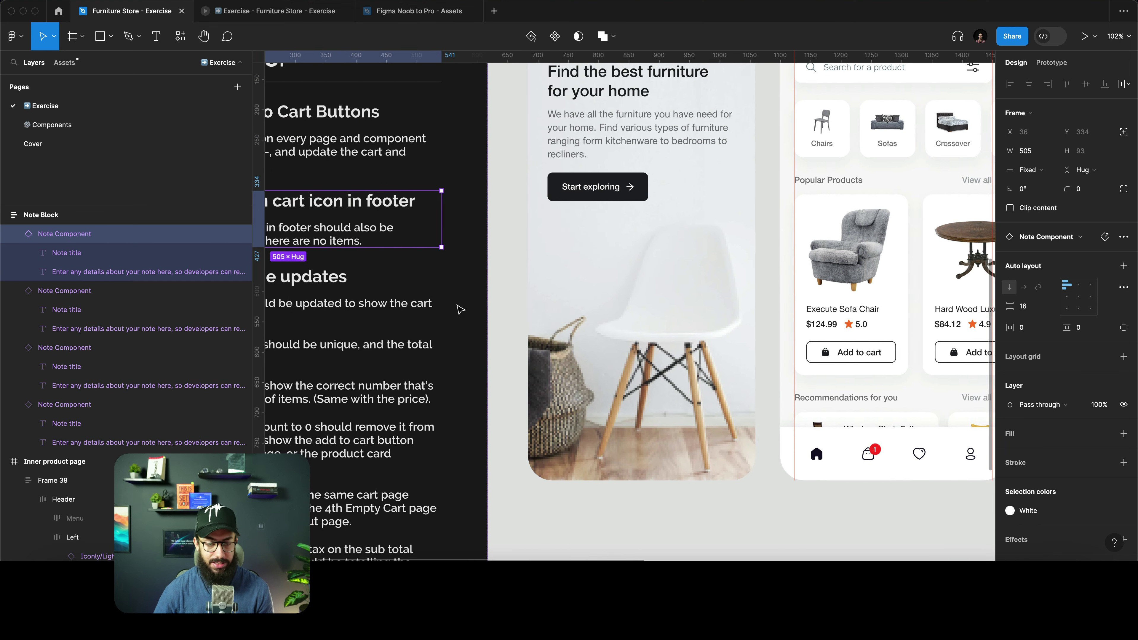
{"action": "scroll", "coordinate": [492, 304], "scroll_direction": "left", "scroll_amount": 5}
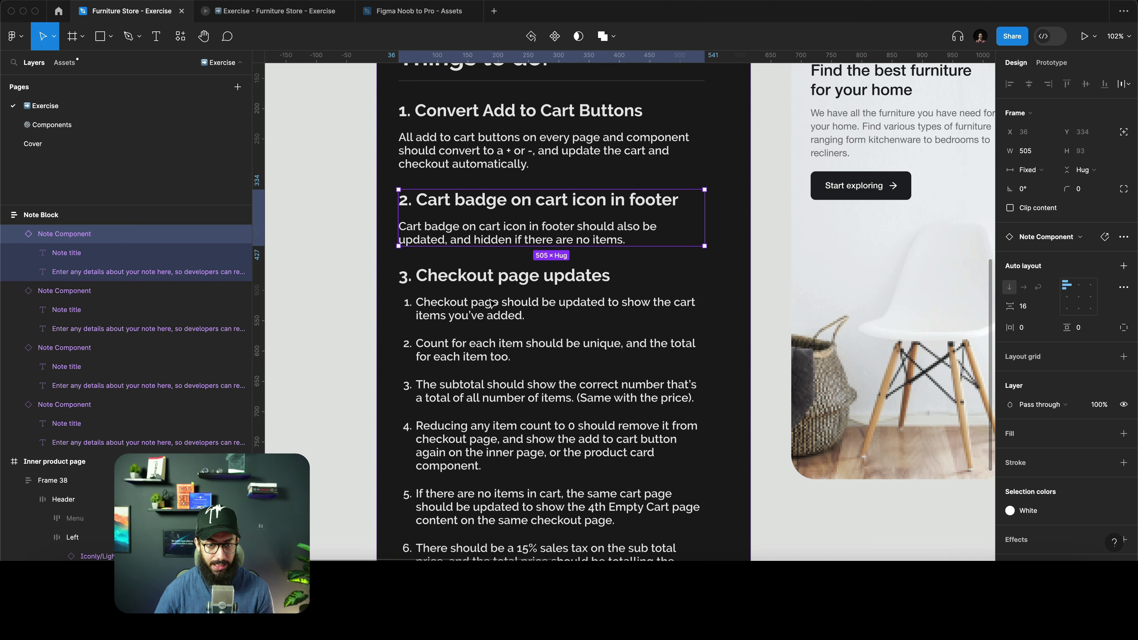
{"action": "scroll", "coordinate": [480, 295], "scroll_direction": "down", "scroll_amount": 1}
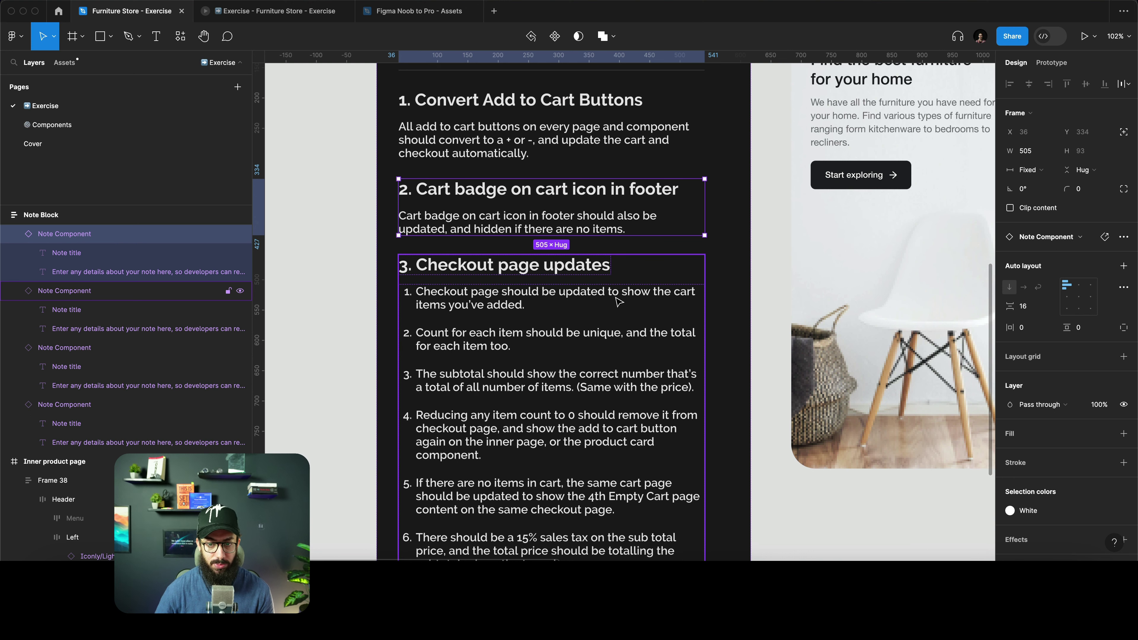
{"action": "scroll", "coordinate": [489, 314], "scroll_direction": "down", "scroll_amount": 5}
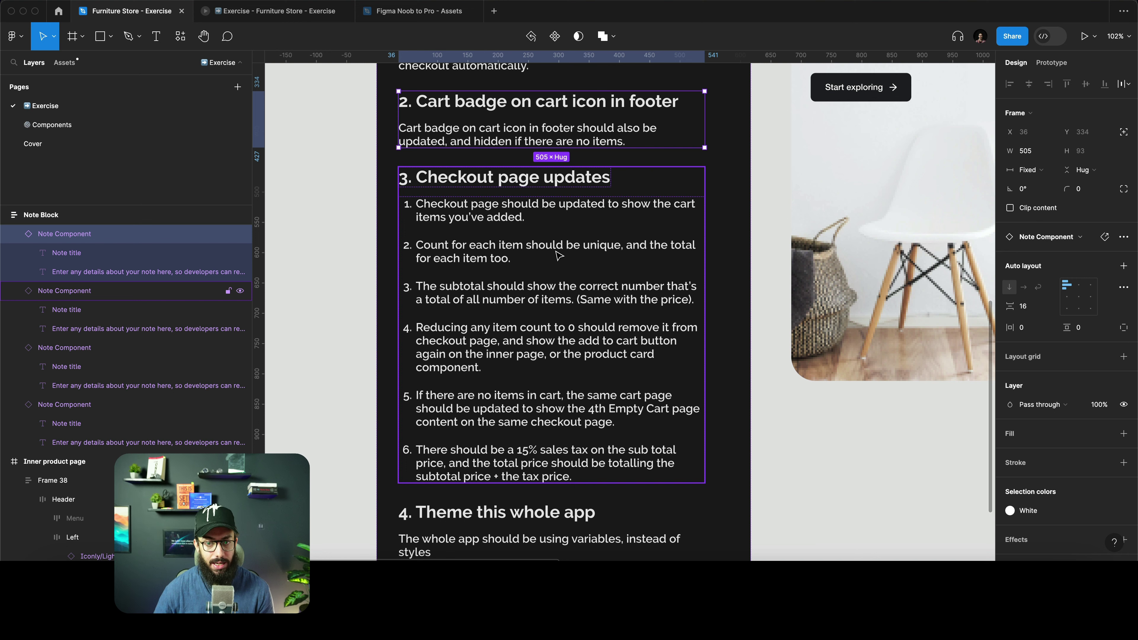
Inspect the quantity number of the Execute Sofa Chair item on the Checkout Page.
{"action": "scroll", "coordinate": [596, 248], "scroll_direction": "right", "scroll_amount": 15}
{"action": "scroll", "coordinate": [680, 231], "scroll_direction": "up", "scroll_amount": 5}
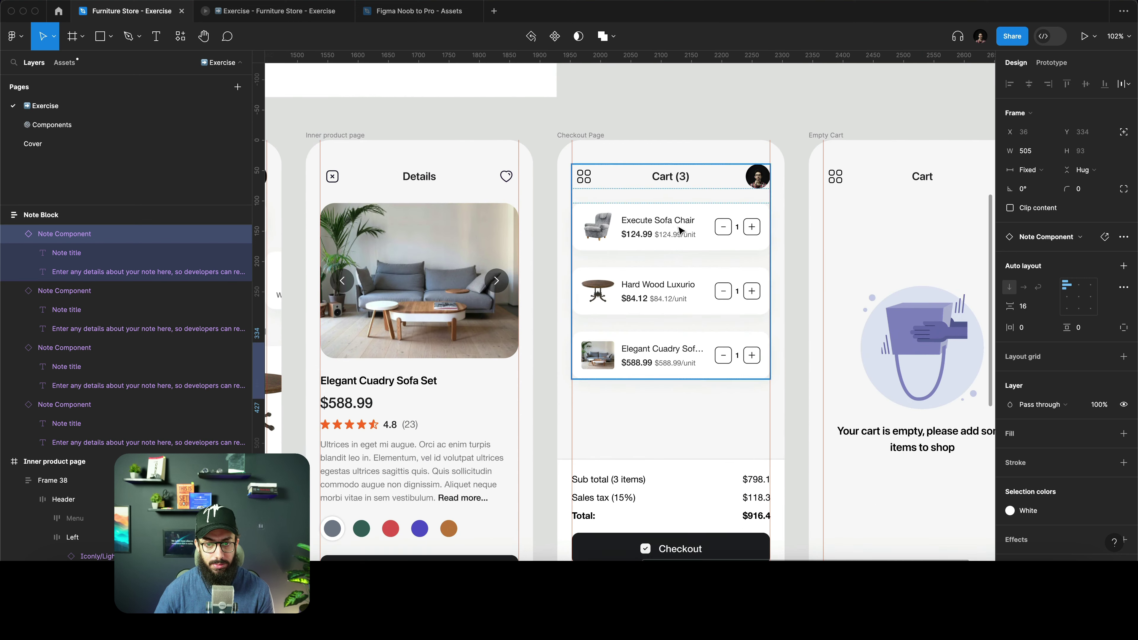
{"action": "scroll", "coordinate": [679, 231], "scroll_direction": "up", "scroll_amount": 1}
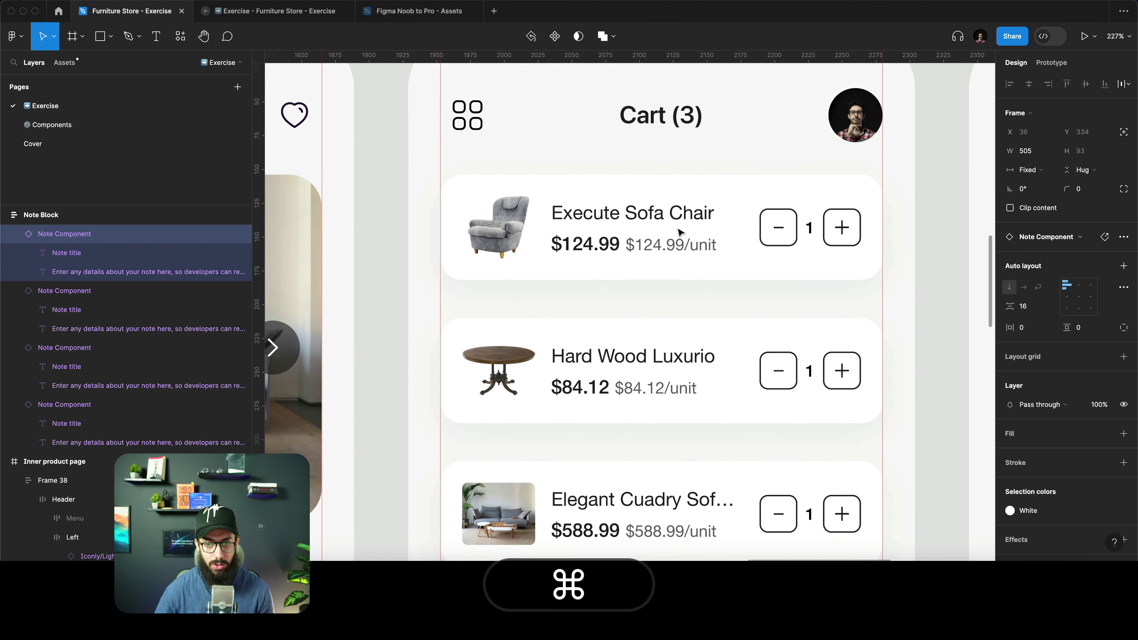
{"action": "left_click", "coordinate": [811, 229], "text": "super"}
Return to the Note Block and read the six Checkout page updates rules, selecting their text layer.
{"action": "scroll", "coordinate": [812, 229], "scroll_direction": "down", "scroll_amount": 10}
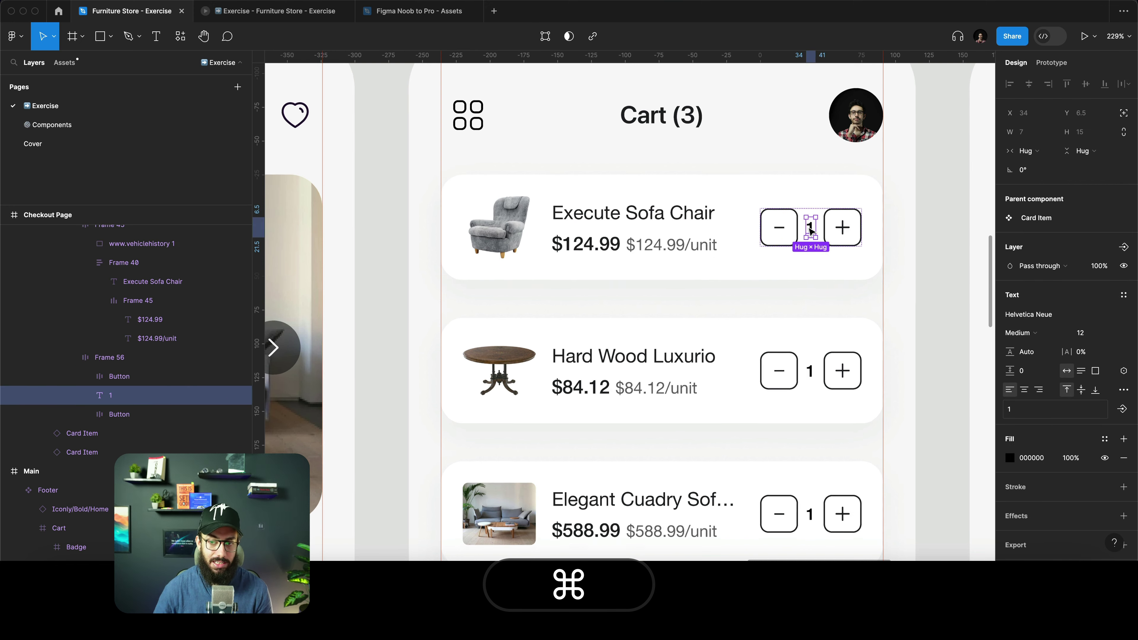
{"action": "scroll", "coordinate": [809, 233], "scroll_direction": "left", "scroll_amount": 10}
{"action": "scroll", "coordinate": [809, 233], "scroll_direction": "left", "scroll_amount": 5}
{"action": "scroll", "coordinate": [809, 233], "scroll_direction": "down", "scroll_amount": 3}
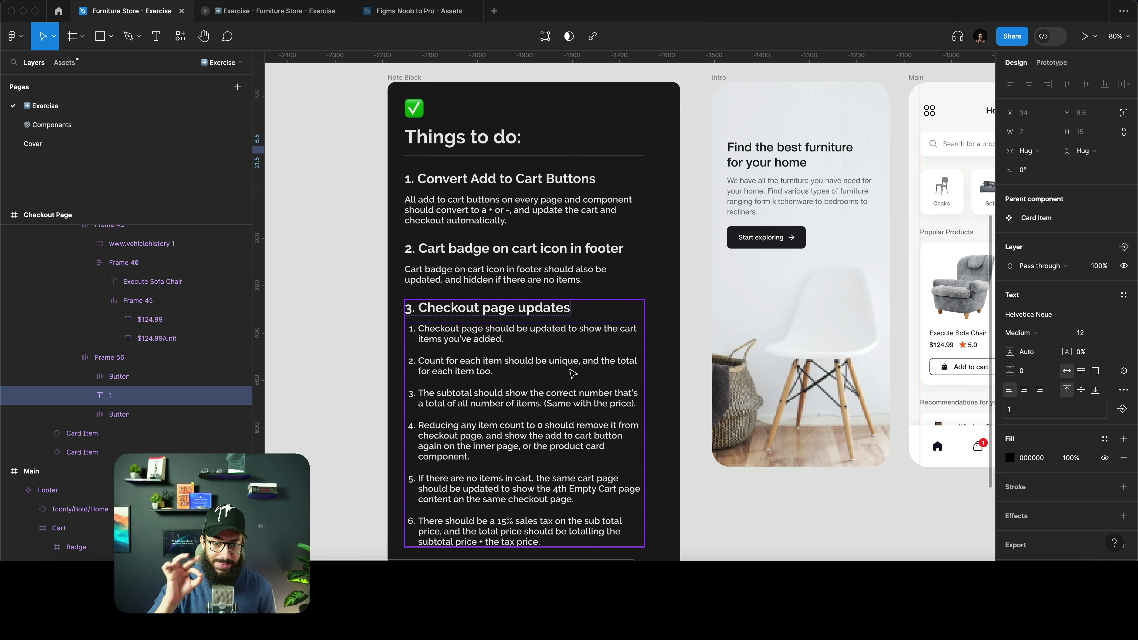
{"action": "scroll", "coordinate": [573, 373], "scroll_direction": "down", "scroll_amount": 2}
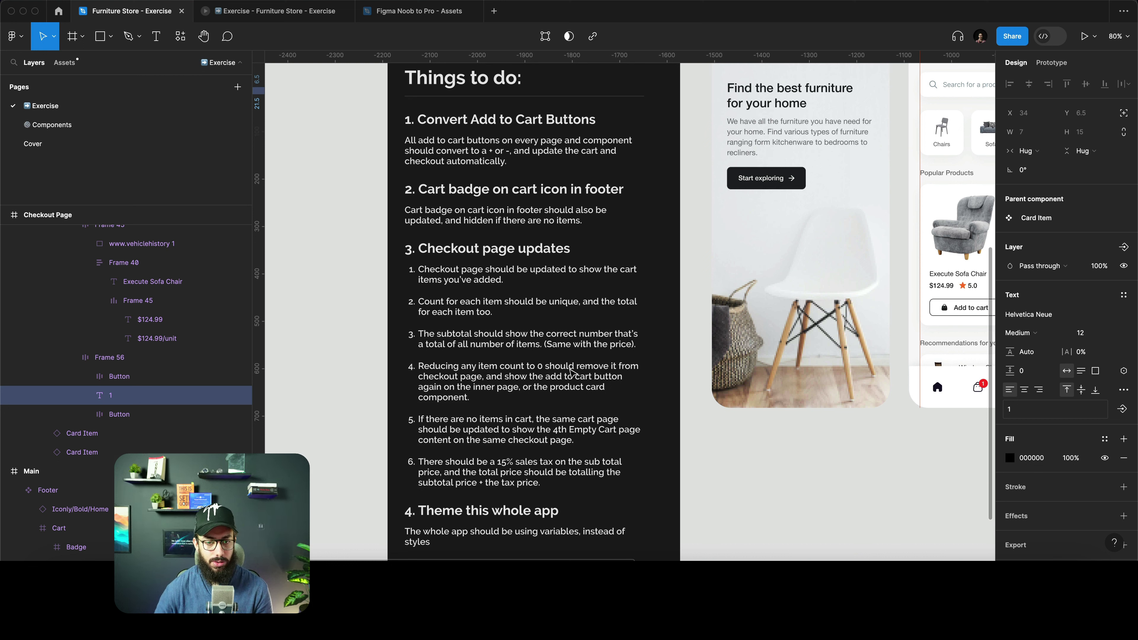
{"action": "scroll", "coordinate": [550, 395], "scroll_direction": "up", "scroll_amount": 5}
{"action": "left_click", "coordinate": [515, 387], "text": "super"}
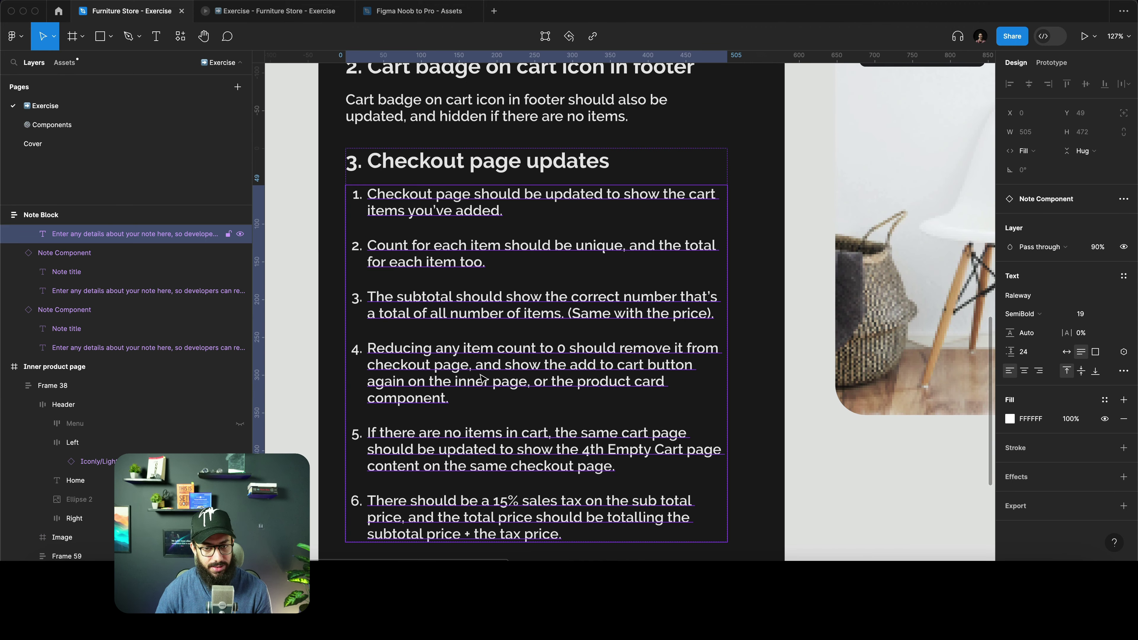
{"action": "scroll", "coordinate": [482, 378], "scroll_direction": "down", "scroll_amount": 3}
{"action": "scroll", "coordinate": [482, 379], "scroll_direction": "down", "scroll_amount": 1}
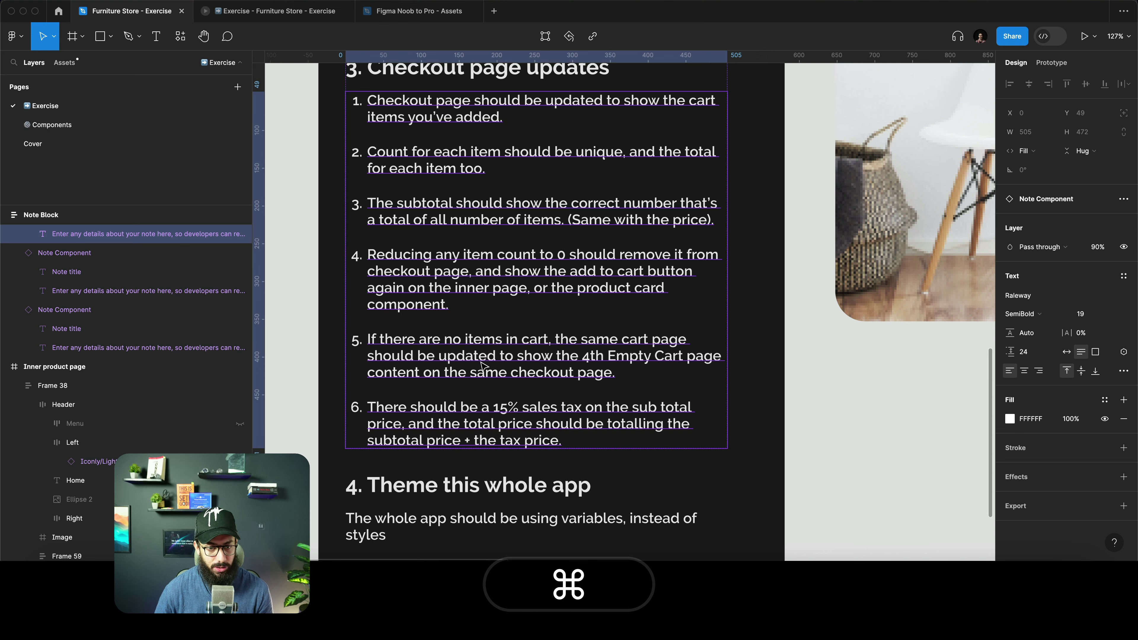
Read the Theme this whole app and realistic interactions notes, select the theming note, and clear the selection.
{"action": "scroll", "coordinate": [481, 367], "scroll_direction": "down", "scroll_amount": 4}
{"action": "scroll", "coordinate": [435, 353], "scroll_direction": "down", "scroll_amount": 3}
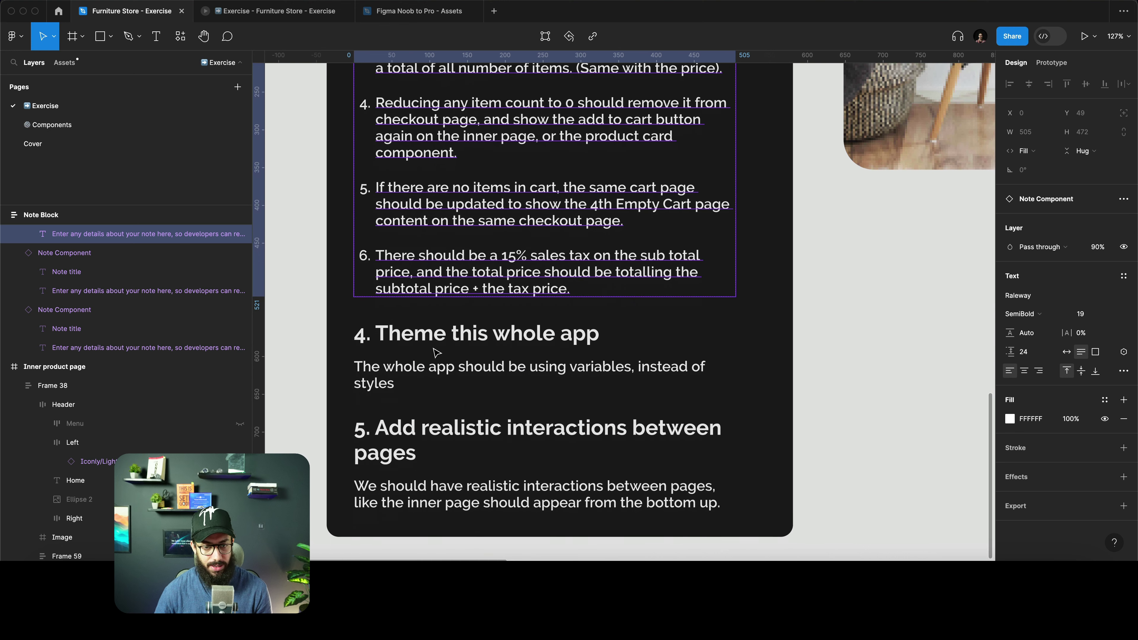
{"action": "left_click", "coordinate": [437, 352]}
{"action": "scroll", "coordinate": [437, 353], "scroll_direction": "down", "scroll_amount": 6}
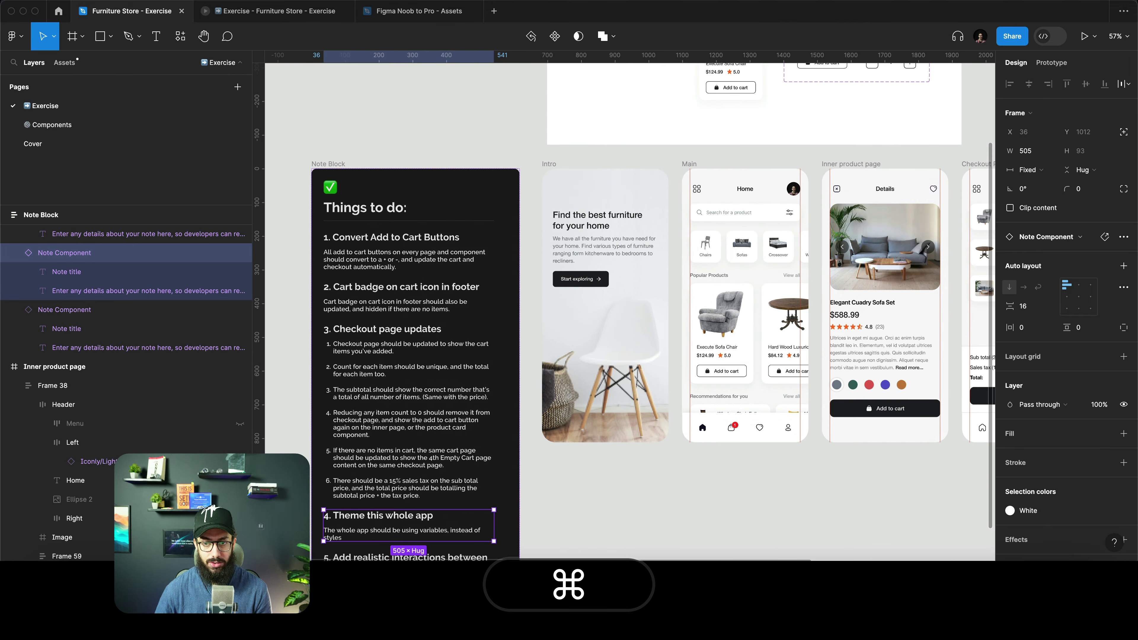
{"action": "left_click", "coordinate": [618, 504]}
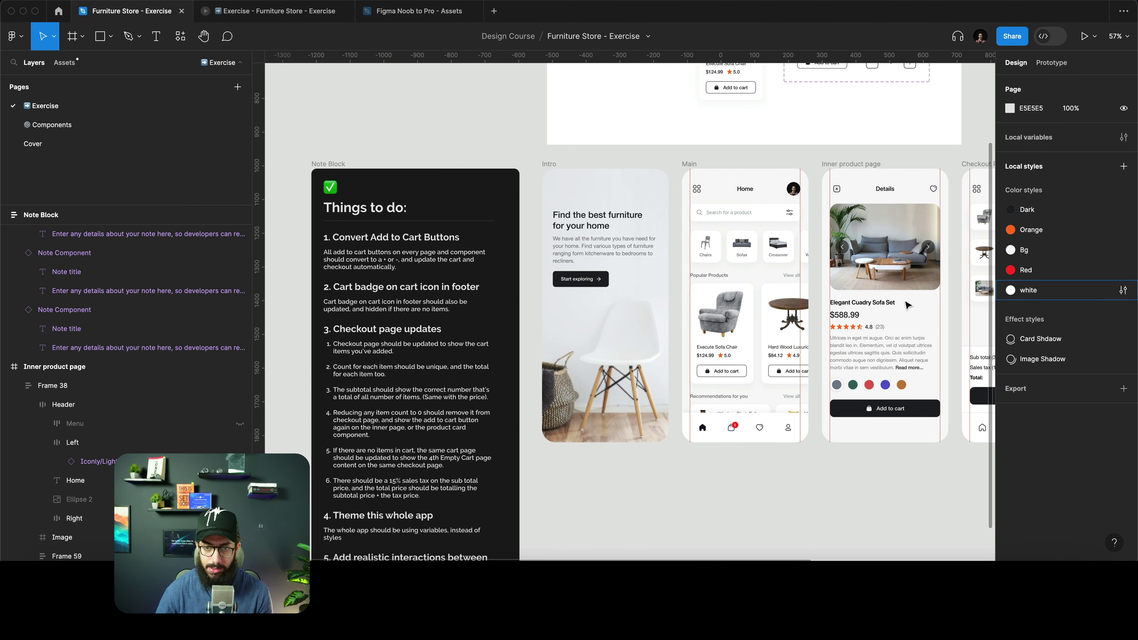
Review the screens from Intro to Empty Cart against the file's local color styles.
{"action": "scroll", "coordinate": [766, 305], "scroll_direction": "right", "scroll_amount": 5}
{"action": "scroll", "coordinate": [766, 304], "scroll_direction": "right", "scroll_amount": 3}
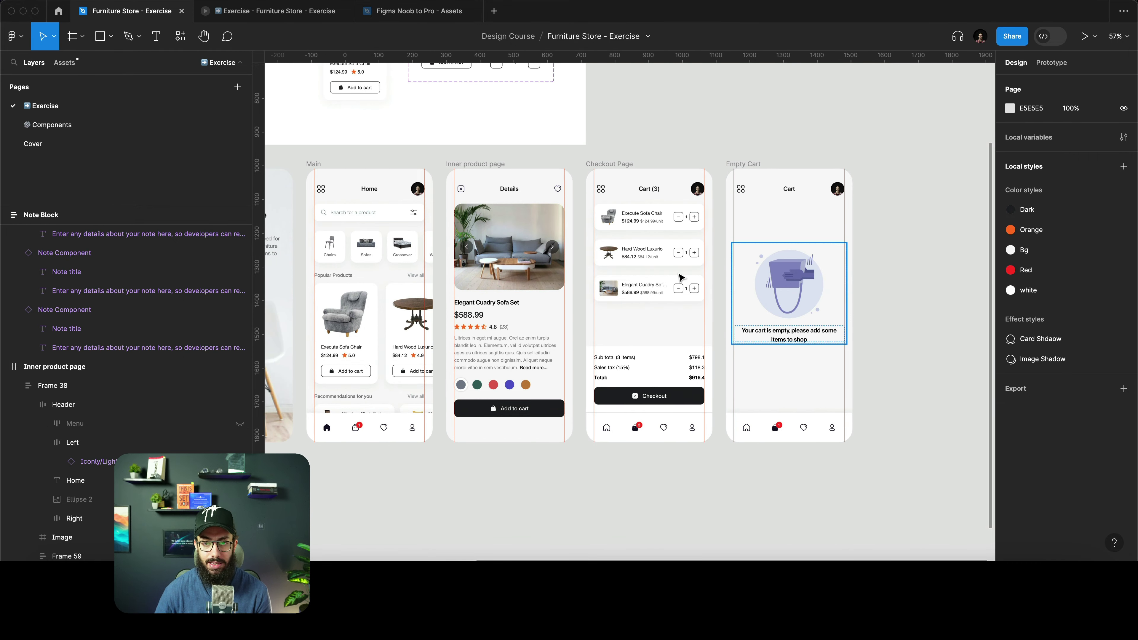
{"action": "scroll", "coordinate": [733, 263], "scroll_direction": "left", "scroll_amount": 3}
{"action": "scroll", "coordinate": [733, 263], "scroll_direction": "left", "scroll_amount": 1}
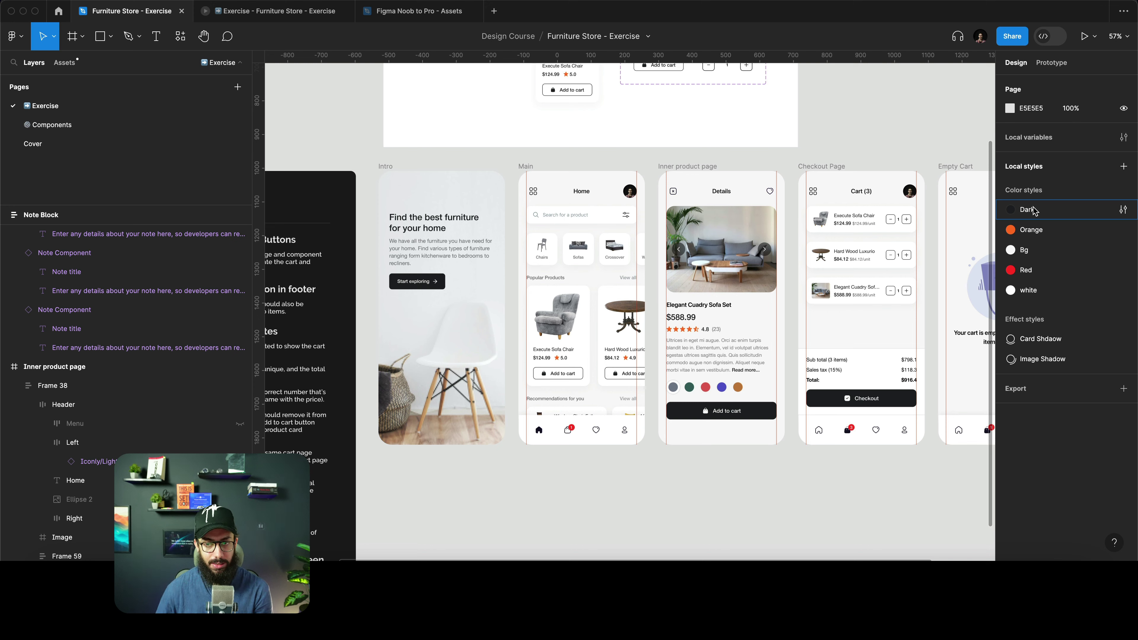
{"action": "scroll", "coordinate": [561, 174], "scroll_direction": "right", "scroll_amount": 5}
{"action": "scroll", "coordinate": [560, 175], "scroll_direction": "left", "scroll_amount": 5}
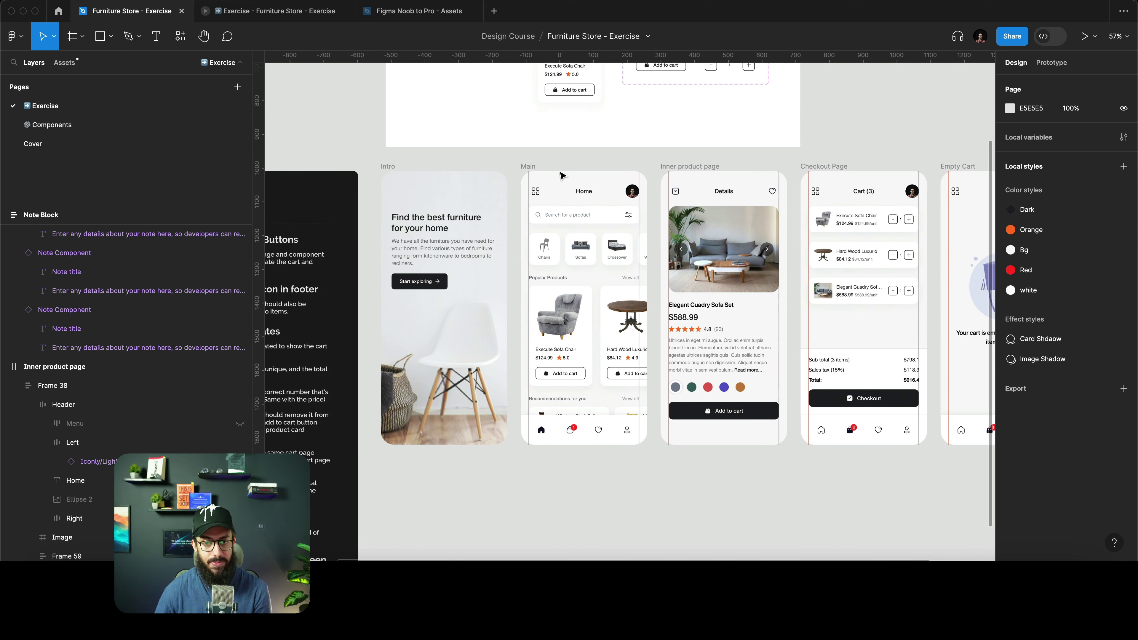
{"action": "scroll", "coordinate": [557, 177], "scroll_direction": "left", "scroll_amount": 3}
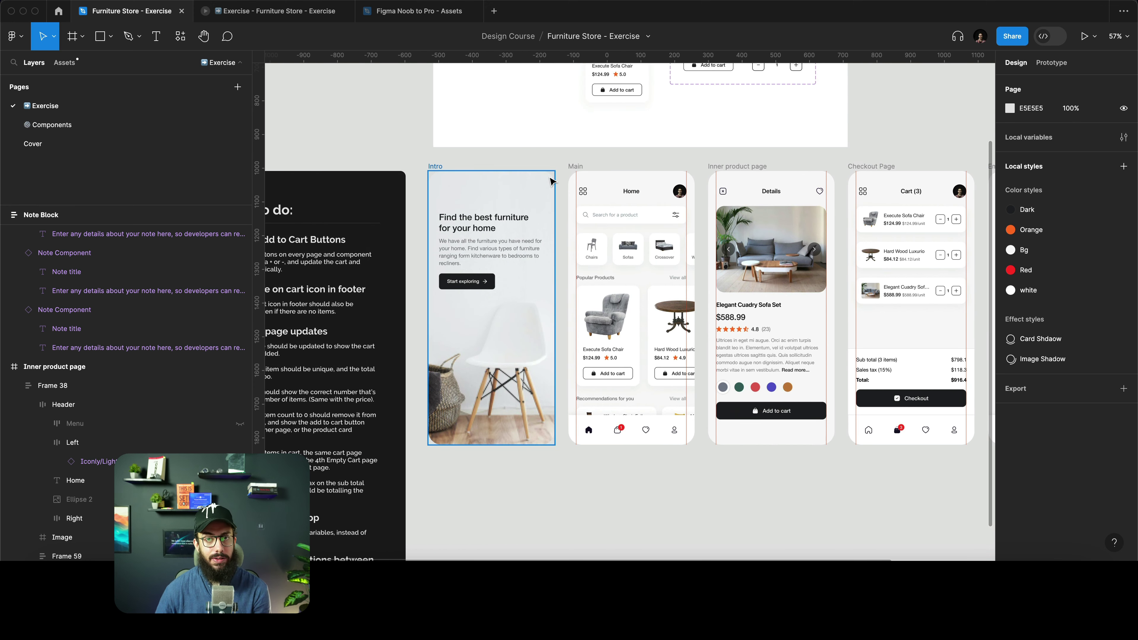
{"action": "scroll", "coordinate": [717, 171], "scroll_direction": "right", "scroll_amount": 8}
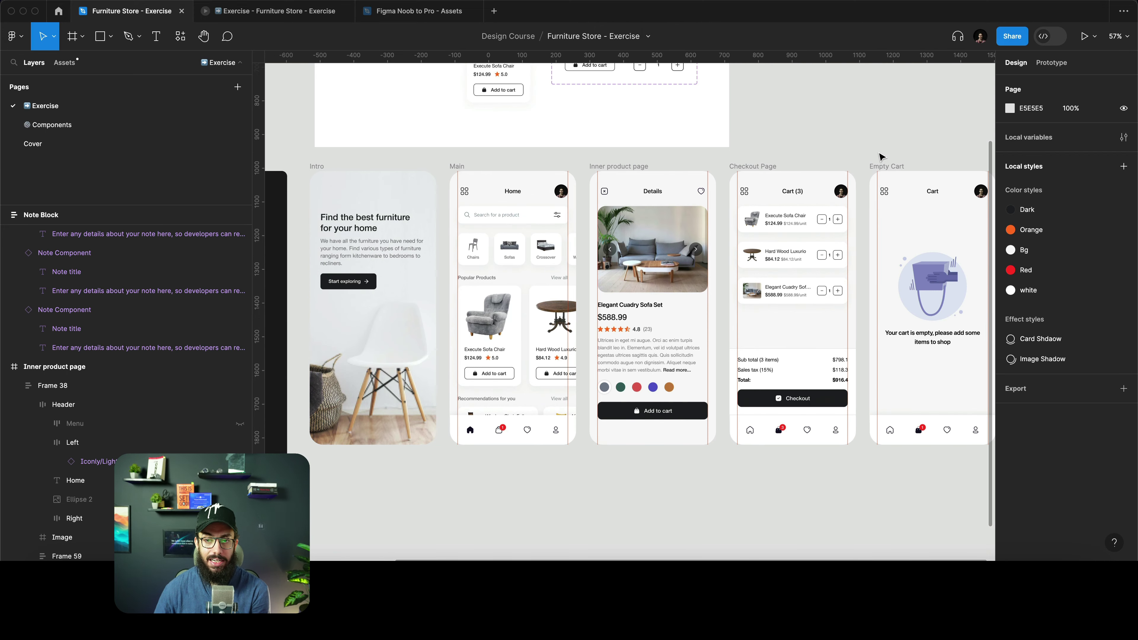
{"action": "scroll", "coordinate": [822, 131], "scroll_direction": "right", "scroll_amount": 2}
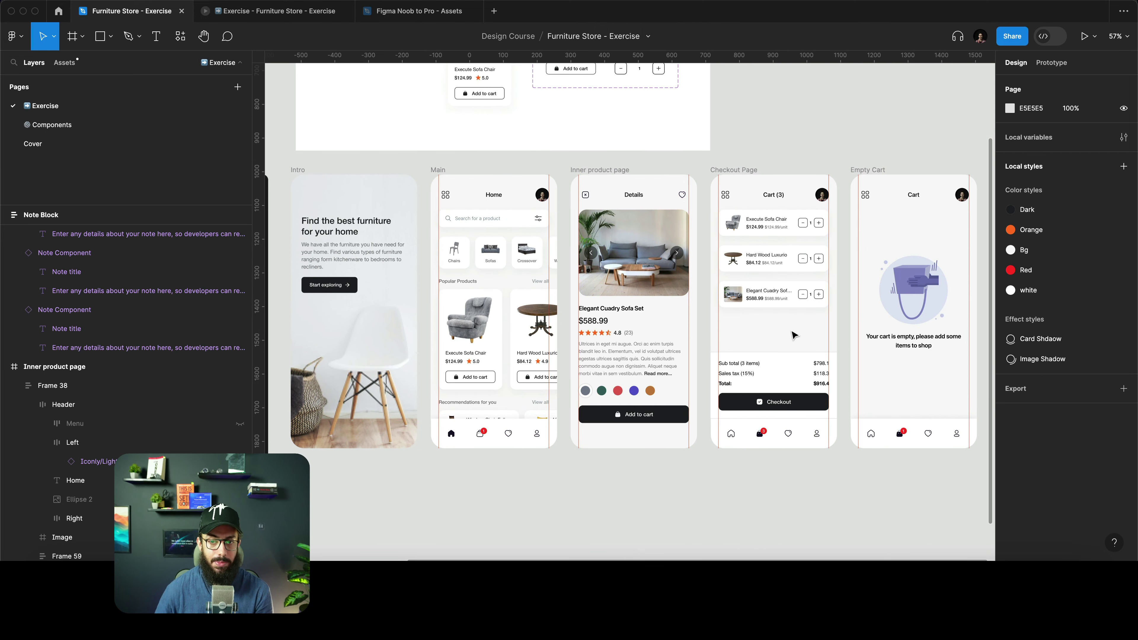
{"action": "scroll", "coordinate": [795, 336], "scroll_direction": "left", "scroll_amount": 3}
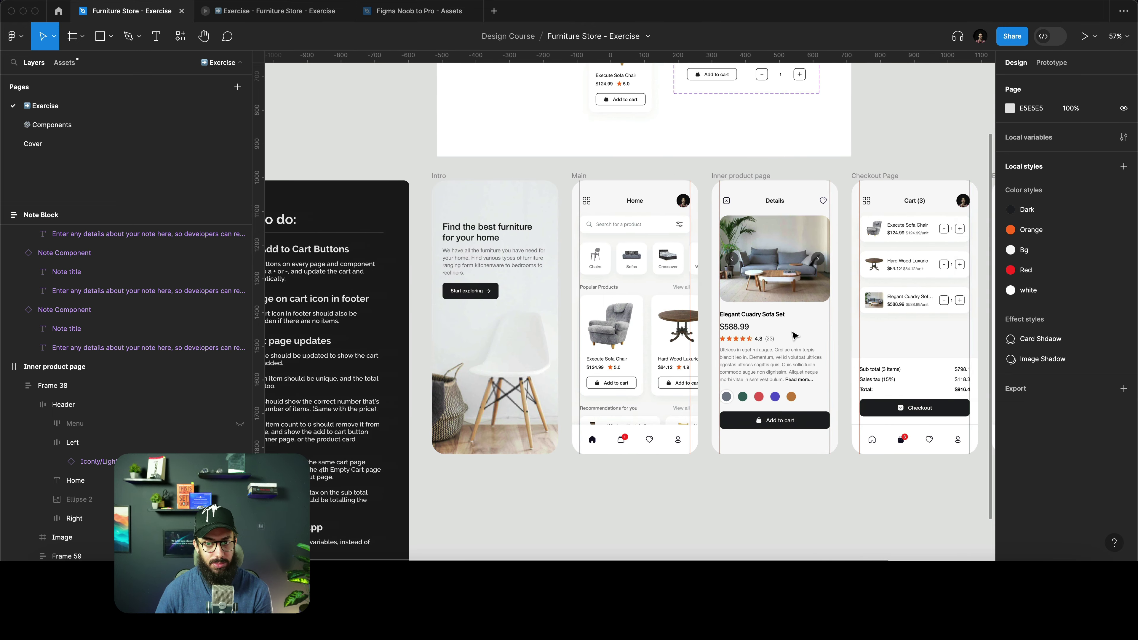
Examine the Popular Card and Add to button components in the Components frame alongside the app screens.
{"action": "scroll", "coordinate": [793, 334], "scroll_direction": "up", "scroll_amount": 3}
{"action": "scroll", "coordinate": [792, 330], "scroll_direction": "up", "scroll_amount": 3}
{"action": "scroll", "coordinate": [791, 331], "scroll_direction": "right", "scroll_amount": 2}
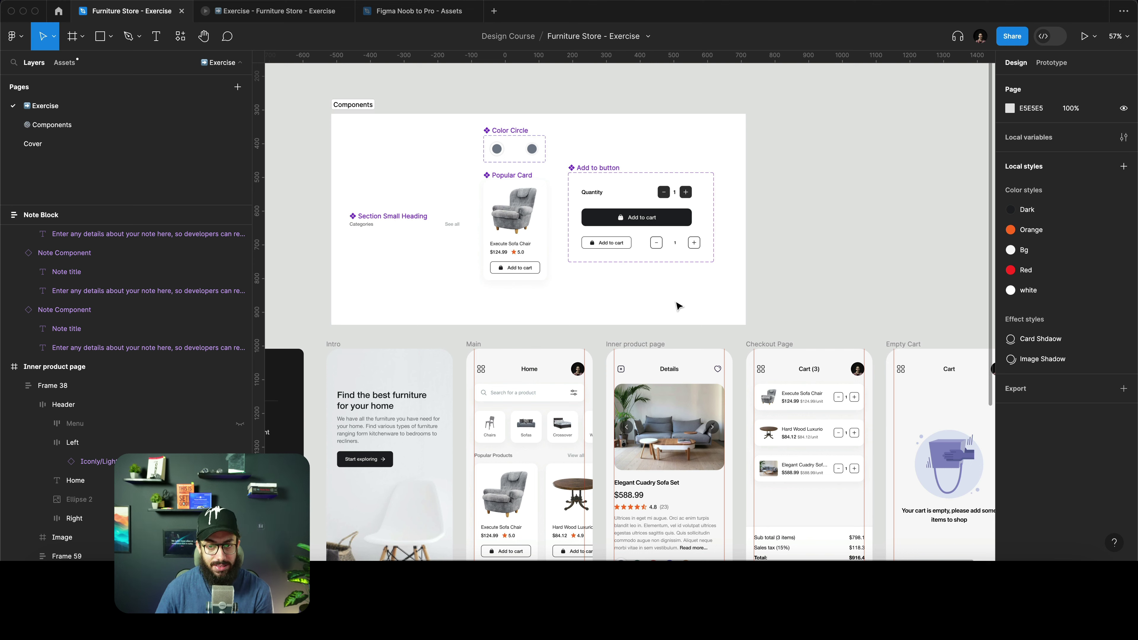
{"action": "scroll", "coordinate": [666, 296], "scroll_direction": "down", "scroll_amount": 3}
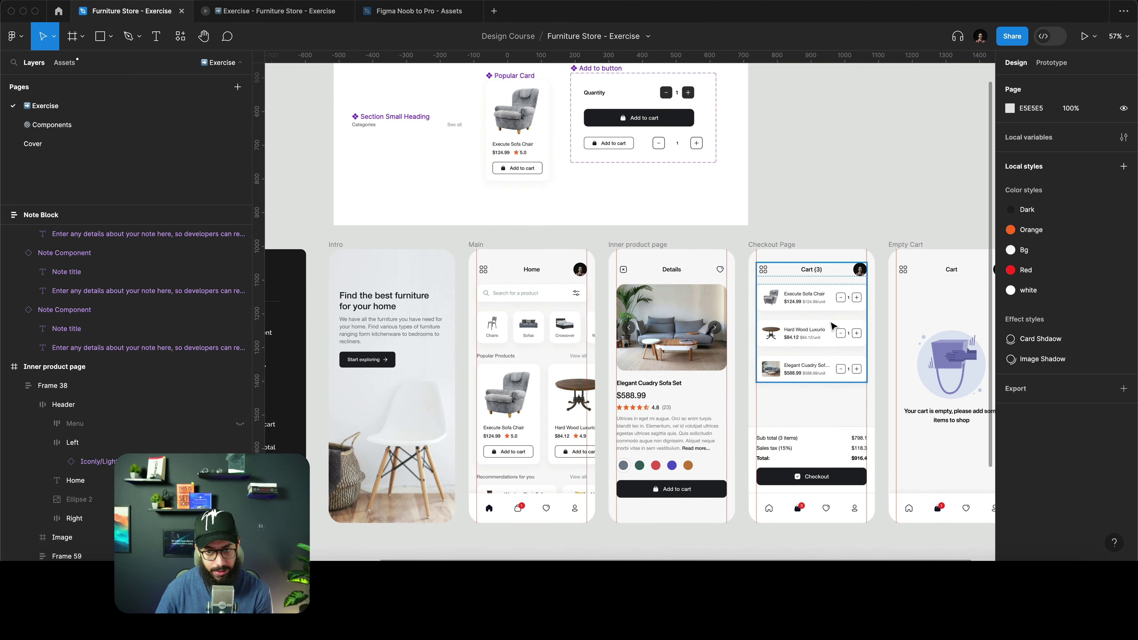
{"action": "scroll", "coordinate": [443, 169], "scroll_direction": "up", "scroll_amount": 3}
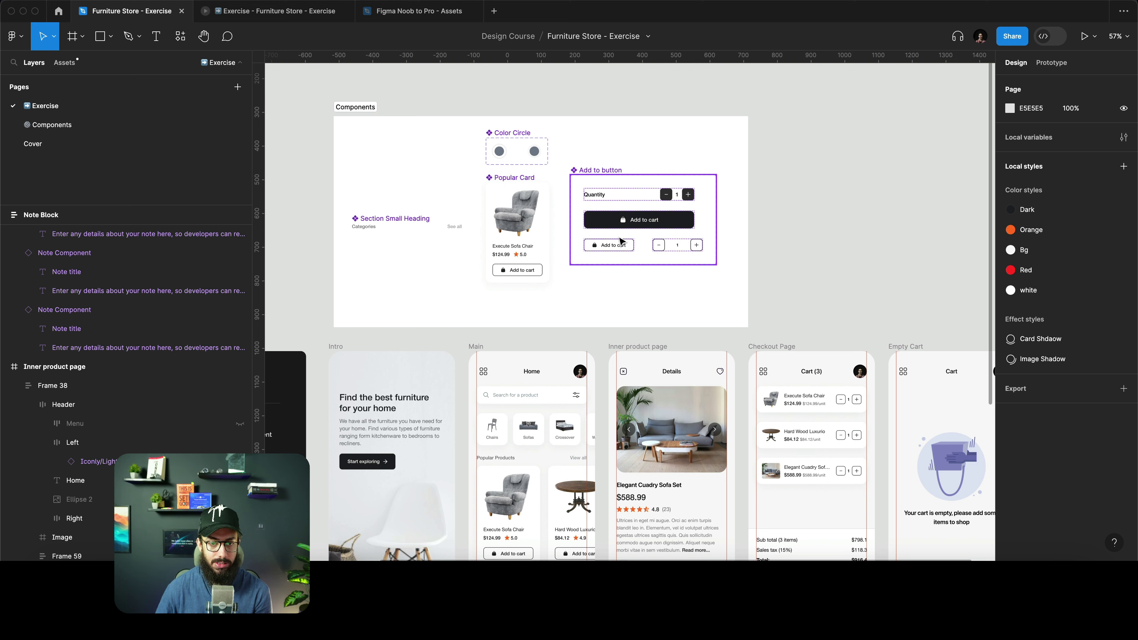
{"action": "scroll", "coordinate": [621, 241], "scroll_direction": "down", "scroll_amount": 2}
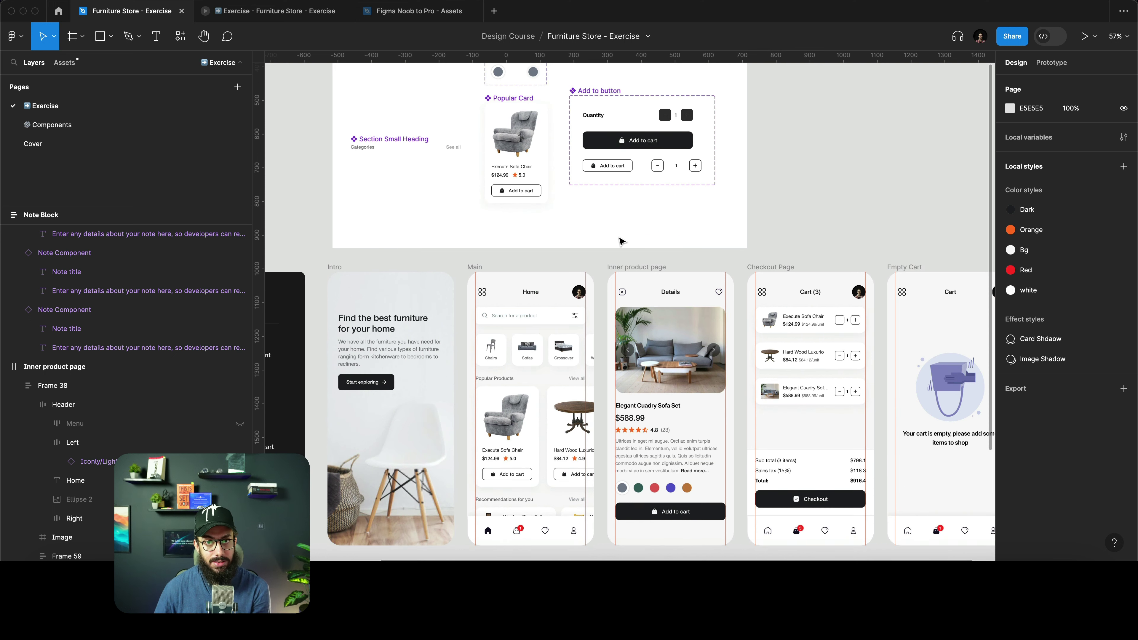
Inspect the Popular Products row and its Hard Wood Luxurio card on the Main frame, comparing them with the Components frame.
{"action": "left_click", "coordinate": [512, 445]}
{"action": "left_click", "coordinate": [512, 444]}
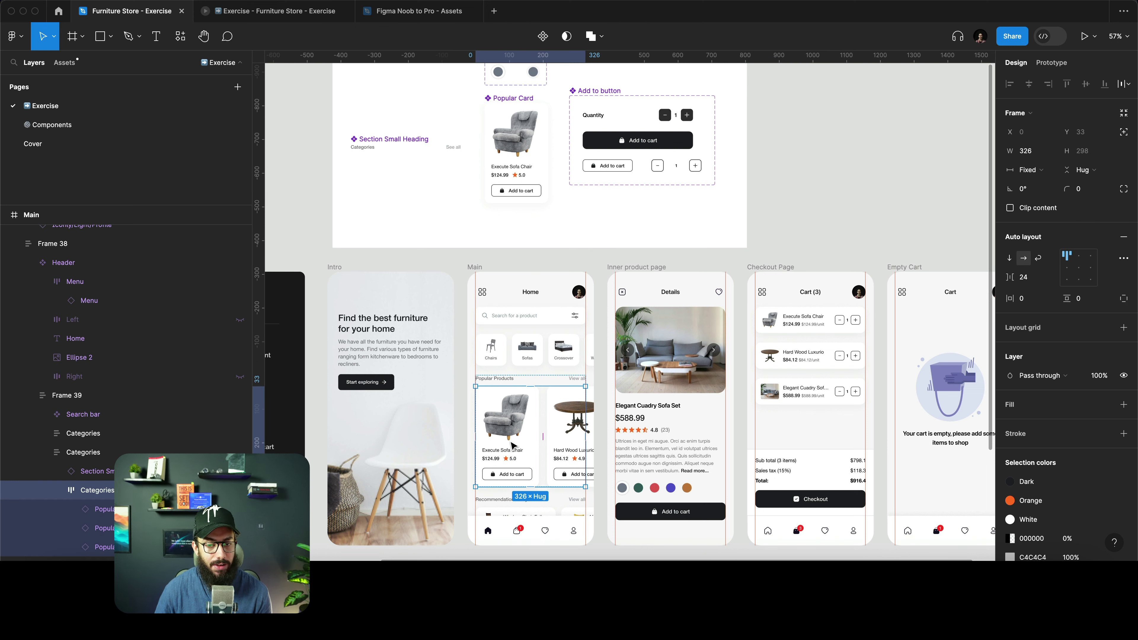
{"action": "left_click", "coordinate": [573, 425]}
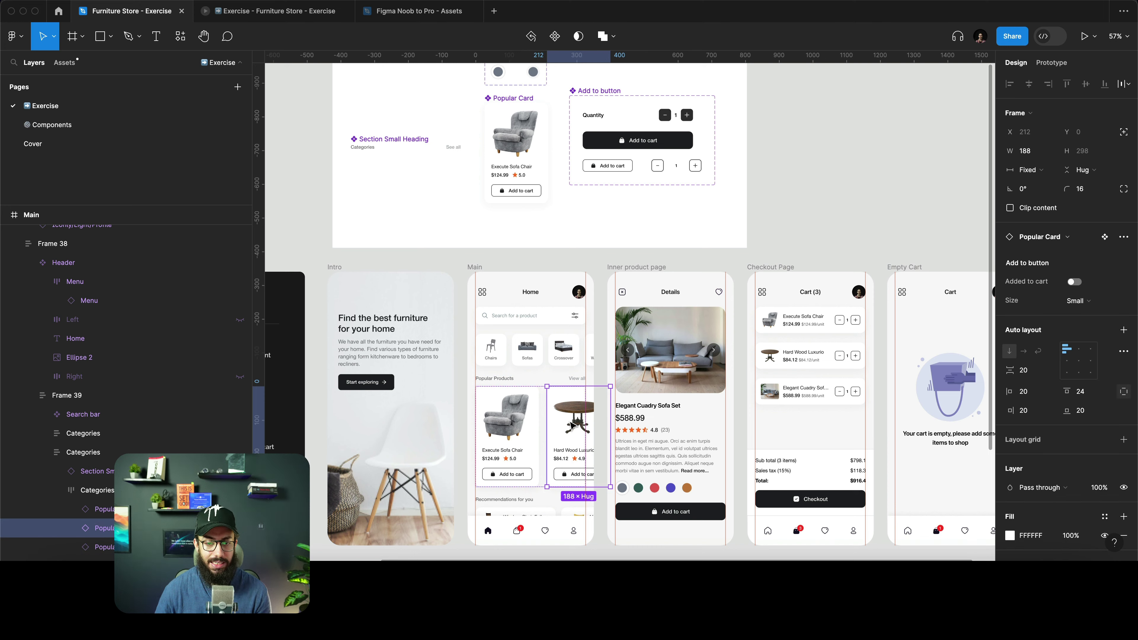
{"action": "scroll", "coordinate": [589, 396], "scroll_direction": "down", "scroll_amount": 5}
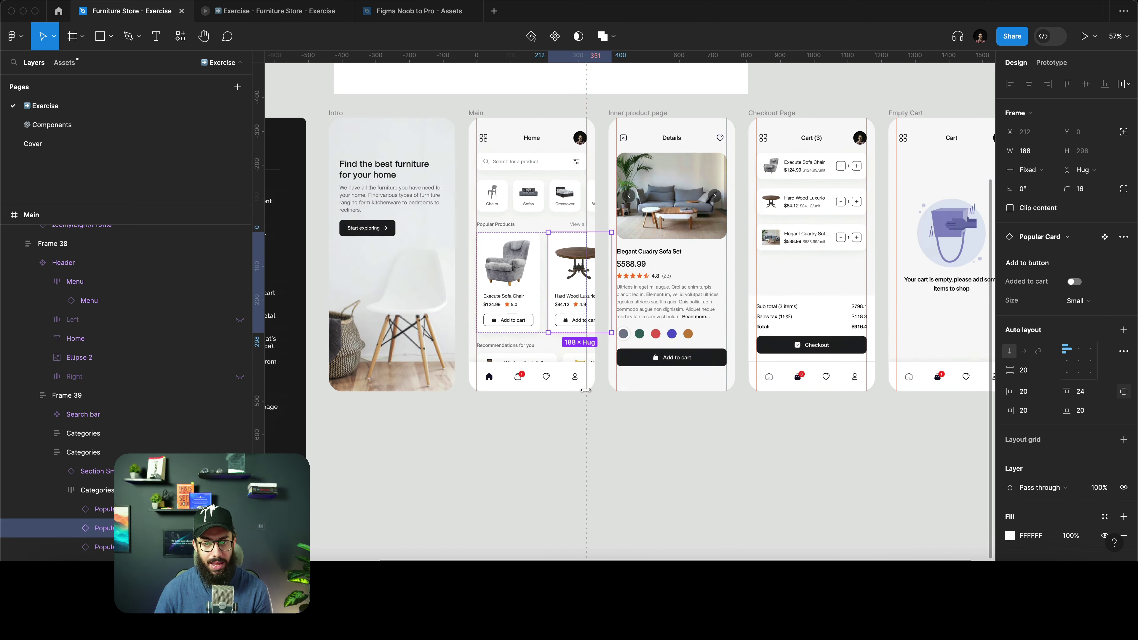
{"action": "scroll", "coordinate": [500, 318], "scroll_direction": "up", "scroll_amount": 5}
{"action": "scroll", "coordinate": [454, 370], "scroll_direction": "down", "scroll_amount": 1}
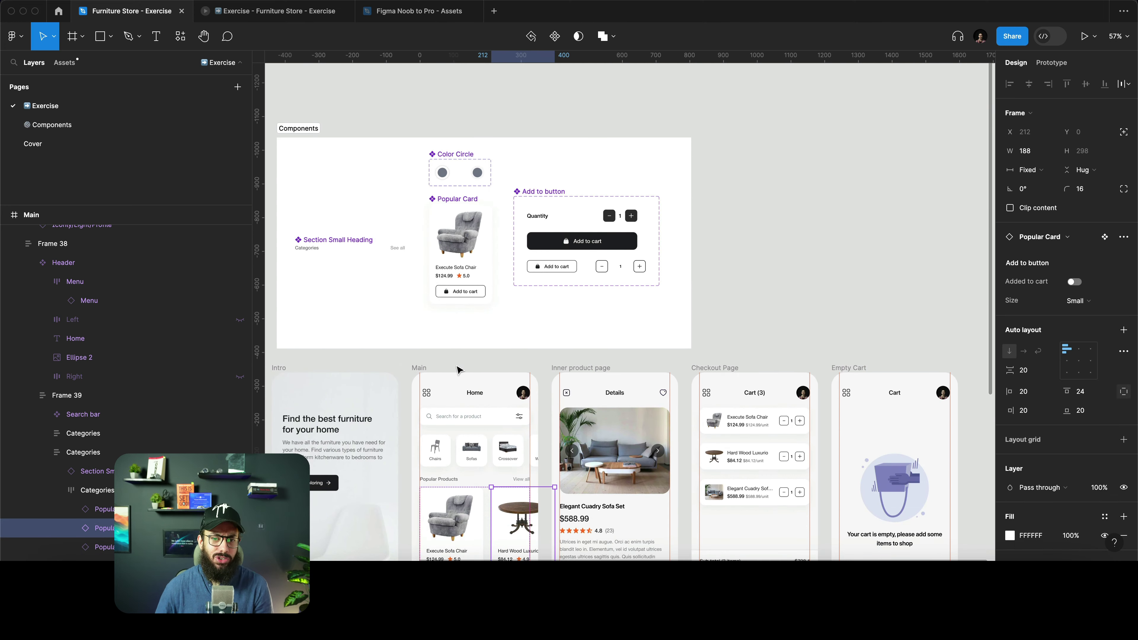
Inspect the Main frame's full list of selection colors and the local library styles for Dark, then clear the selection.
{"action": "scroll", "coordinate": [457, 371], "scroll_direction": "down", "scroll_amount": 3}
{"action": "left_click", "coordinate": [417, 264]}
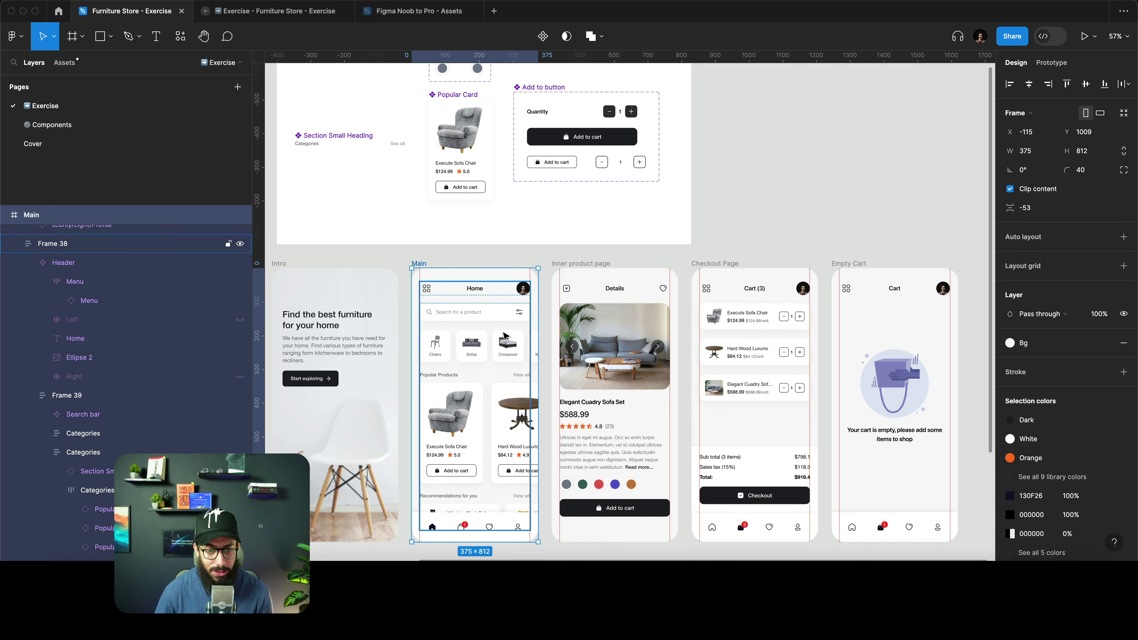
{"action": "scroll", "coordinate": [1051, 475], "scroll_direction": "down", "scroll_amount": 3}
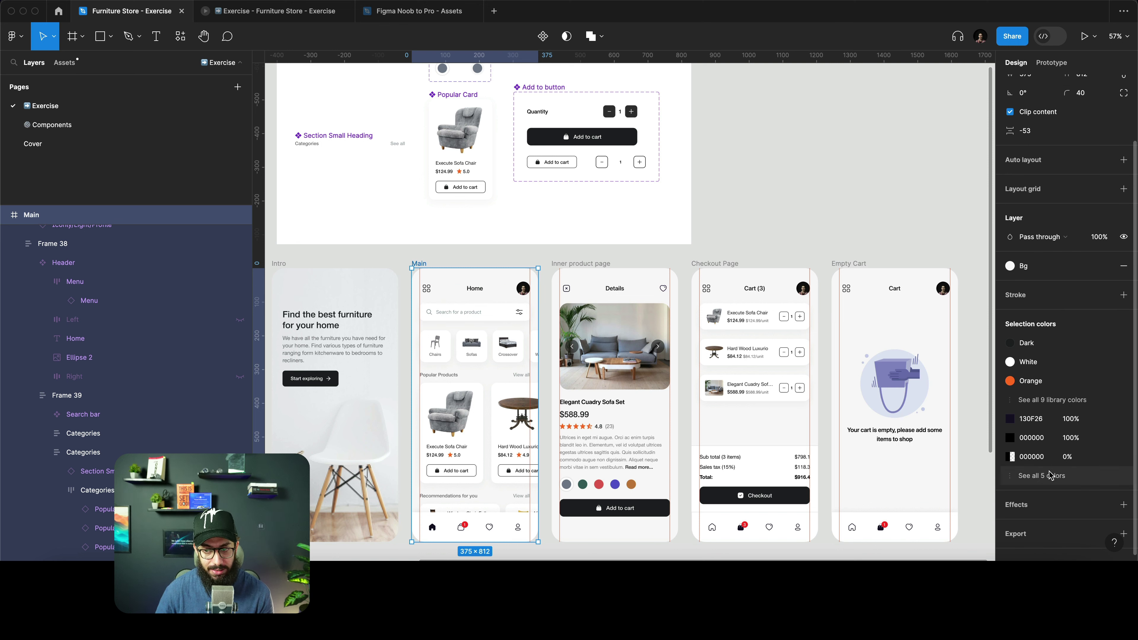
{"action": "left_click", "coordinate": [1051, 475]}
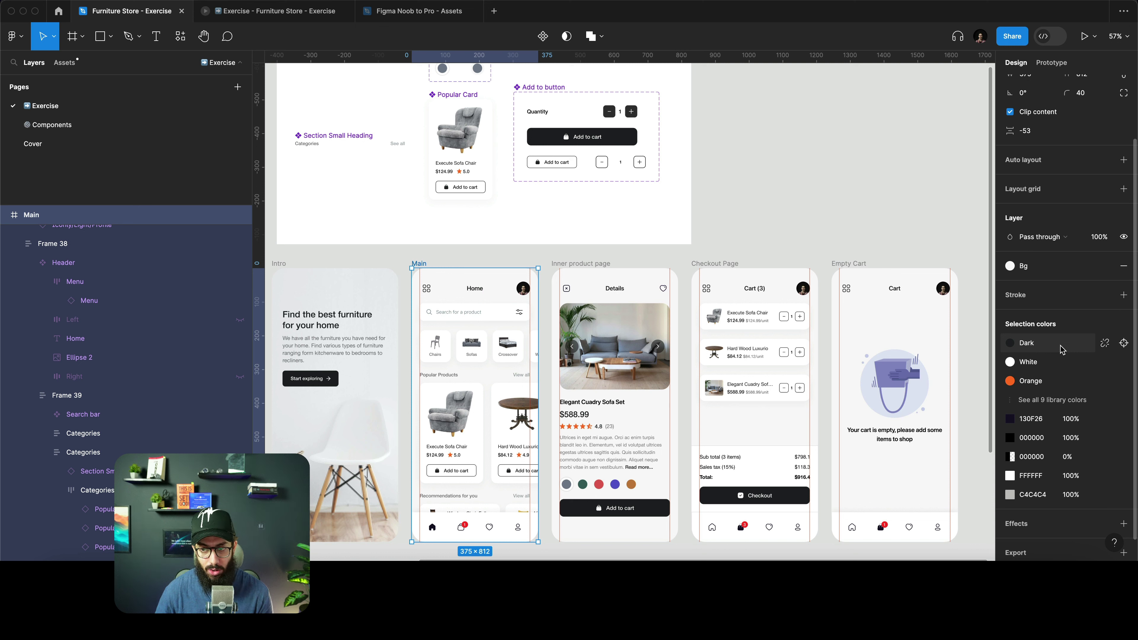
{"action": "left_click", "coordinate": [1037, 345]}
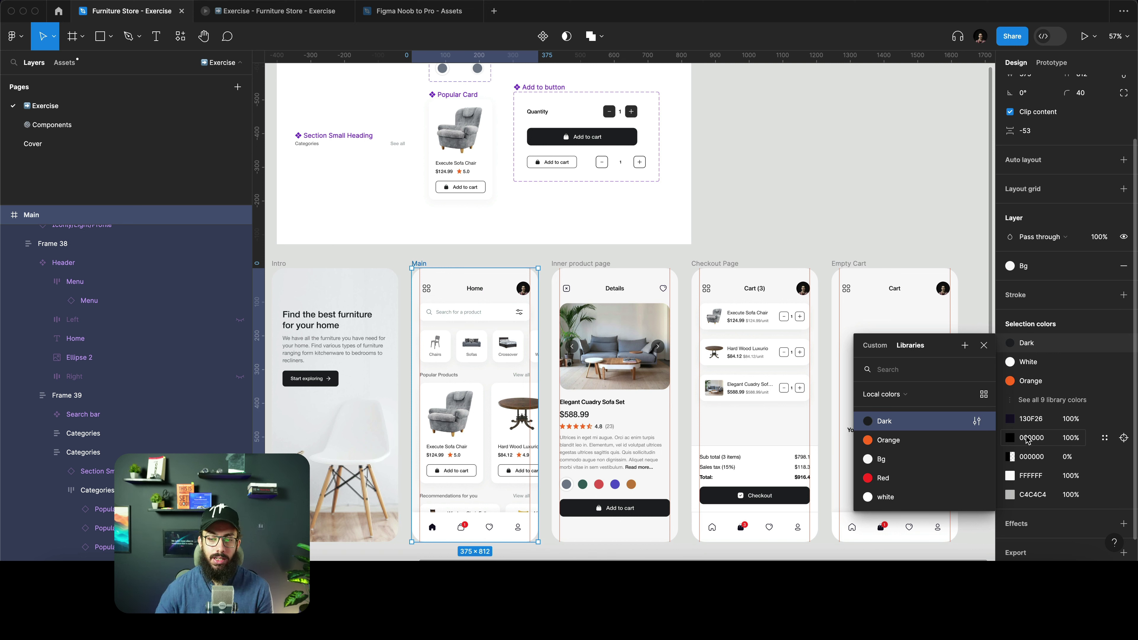
{"action": "key", "text": "Escape"}
{"action": "key", "text": "Escape"}
Switch to the prototype preview, restart it, and test the Start exploring transition from the Intro screen to Home.
{"action": "scroll", "coordinate": [556, 430], "scroll_direction": "down", "scroll_amount": 5}
{"action": "scroll", "coordinate": [556, 430], "scroll_direction": "left", "scroll_amount": 5}
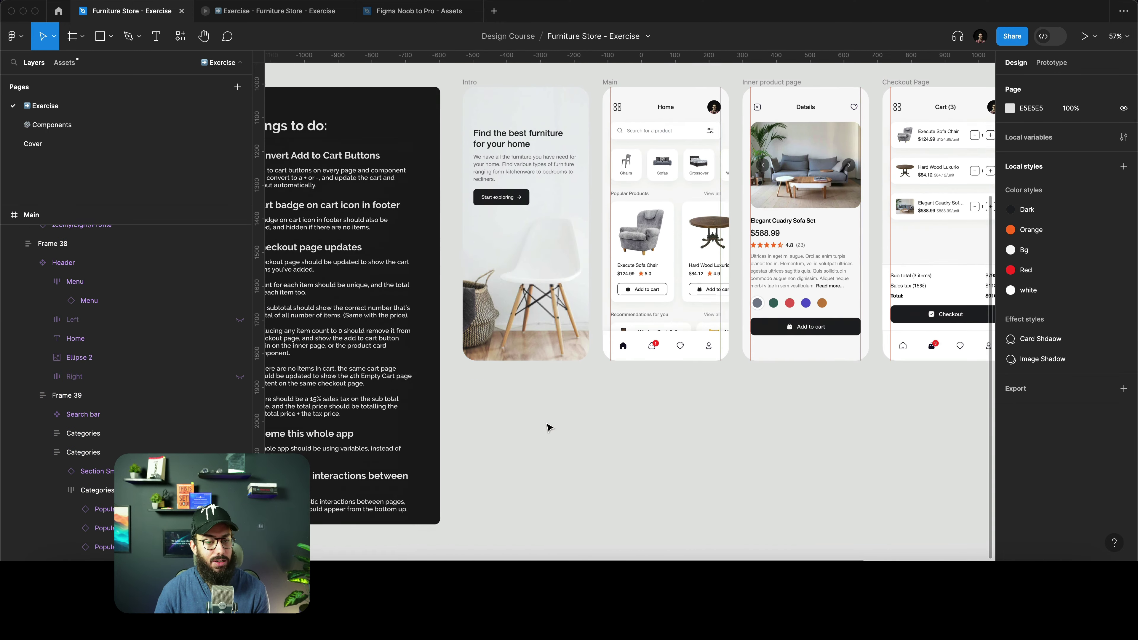
{"action": "scroll", "coordinate": [549, 428], "scroll_direction": "left", "scroll_amount": 5}
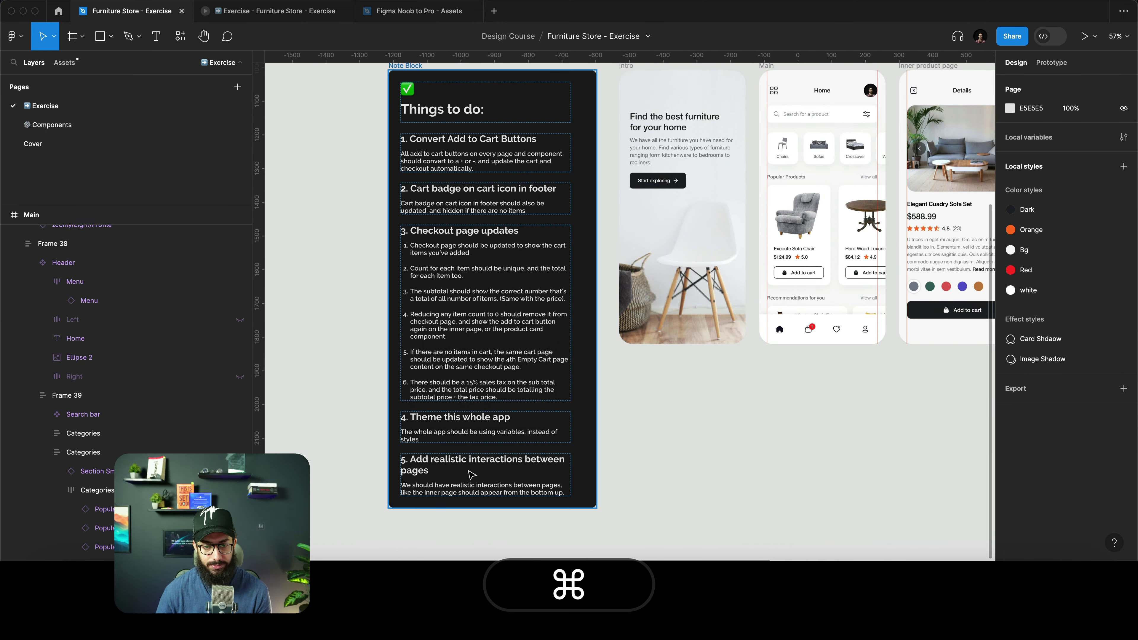
{"action": "scroll", "coordinate": [562, 423], "scroll_direction": "up", "scroll_amount": 5}
{"action": "key", "text": "super+3"}
{"action": "key", "text": "super+r"}
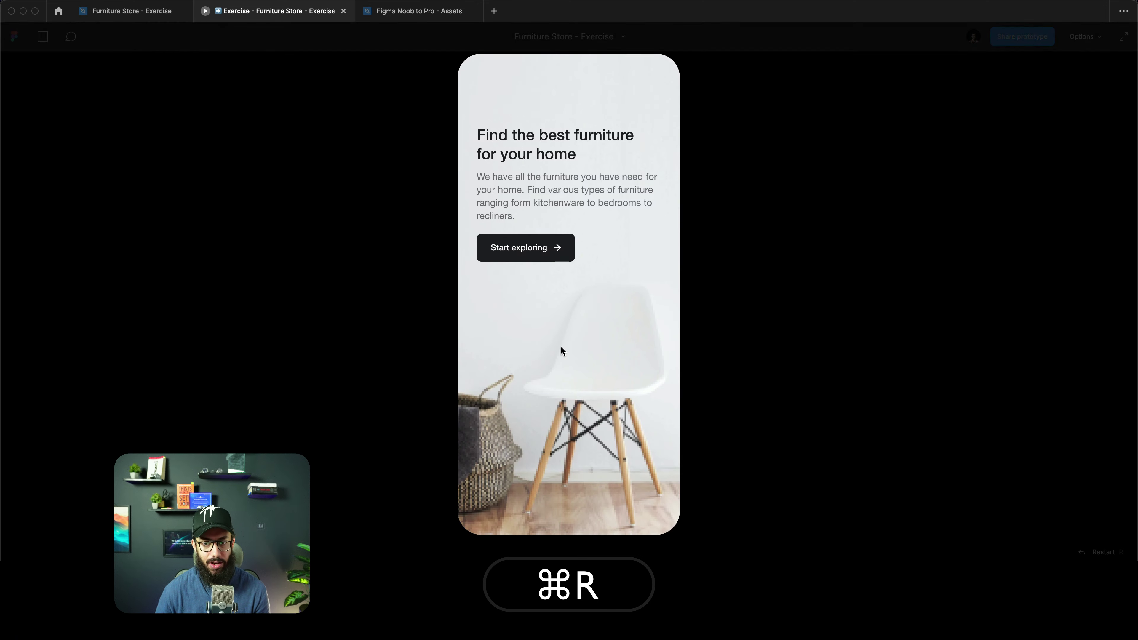
{"action": "left_click", "coordinate": [558, 247]}
{"action": "key", "text": "super+r"}
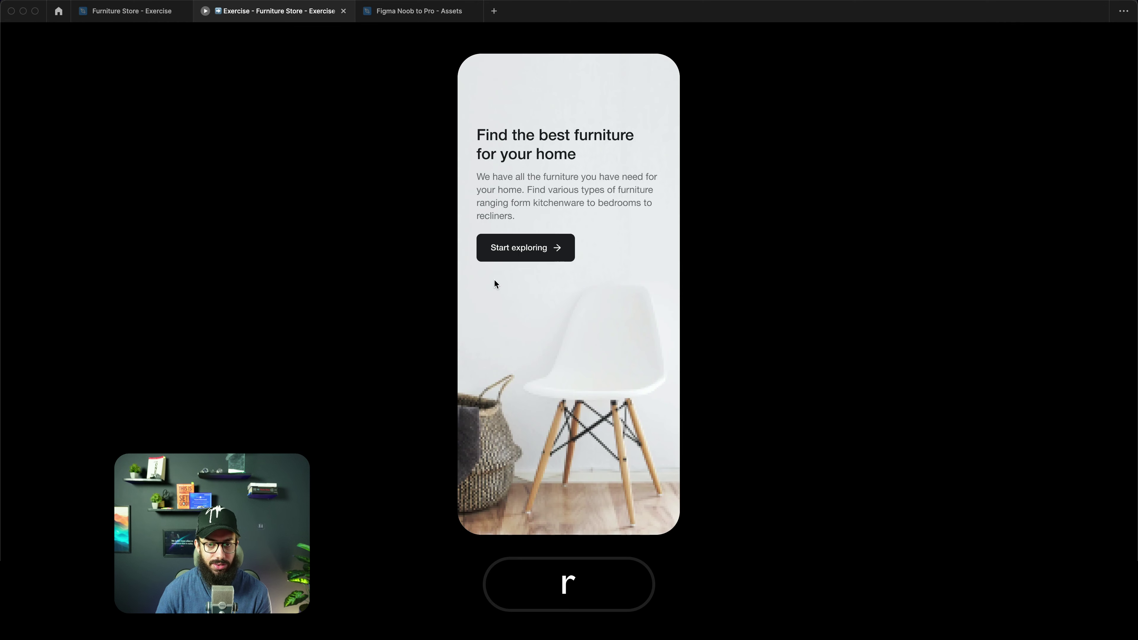
{"action": "left_click", "coordinate": [531, 249]}
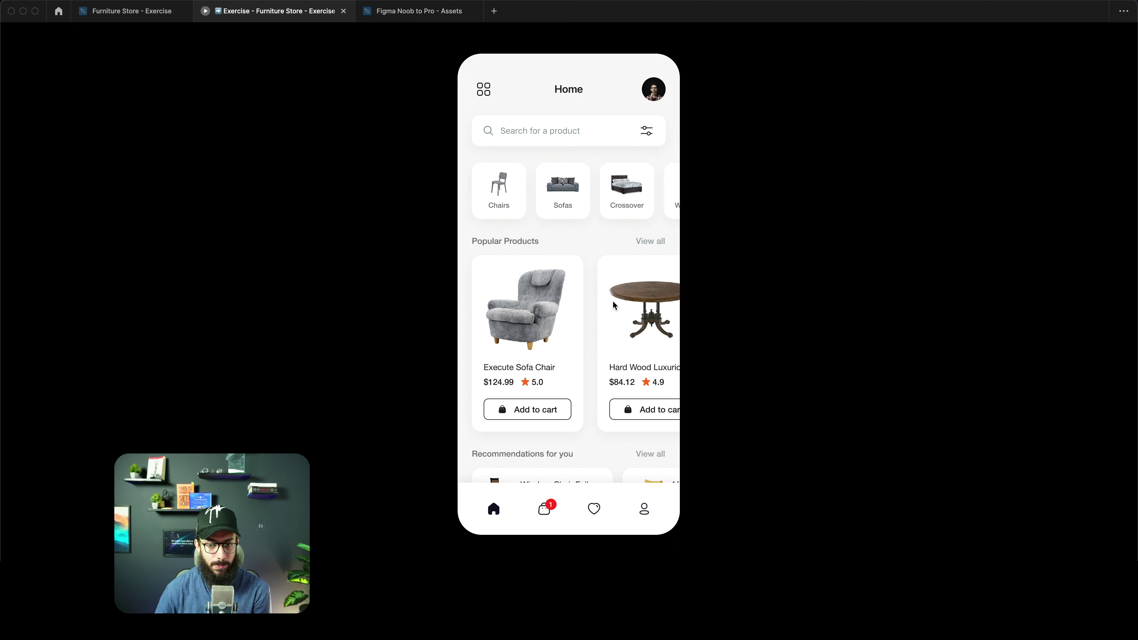
{"action": "key", "text": "r"}
{"action": "left_click", "coordinate": [541, 247]}
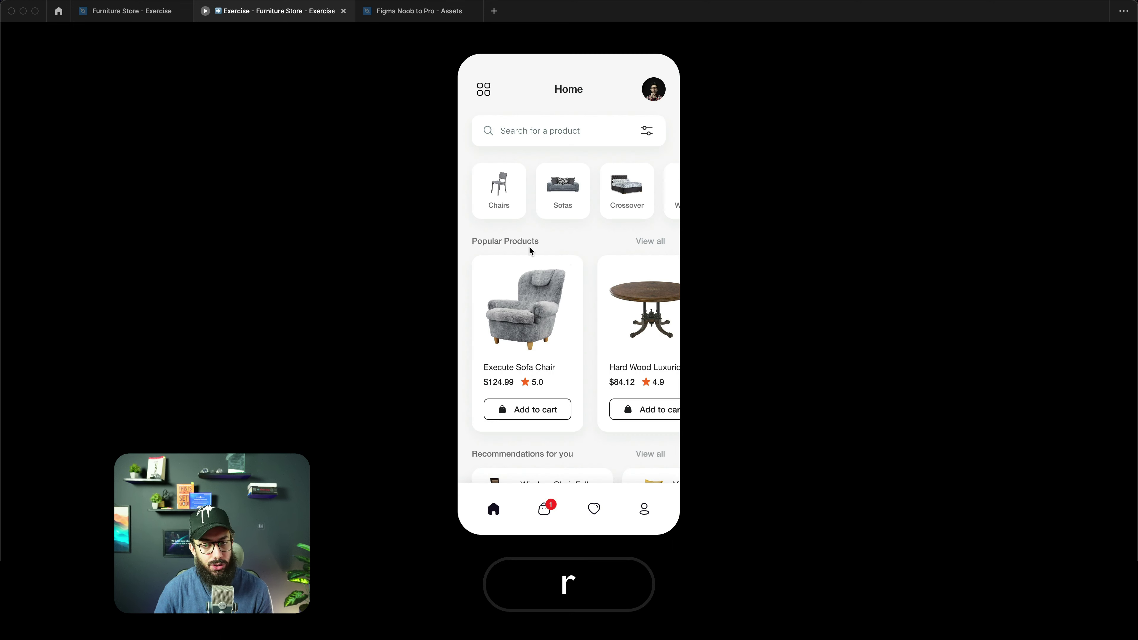
Browse the Popular Products row in the preview, open the Elegant Cuadry Sofa Set details page, and close it.
{"action": "scroll", "coordinate": [641, 311], "scroll_direction": "right", "scroll_amount": 3}
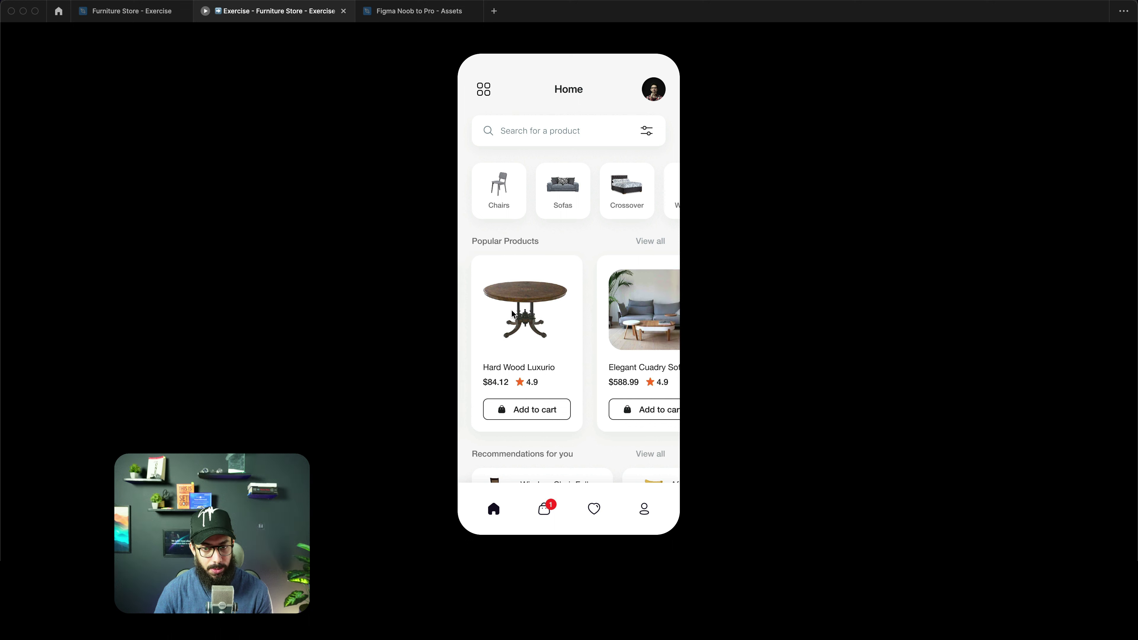
{"action": "left_click", "coordinate": [650, 308]}
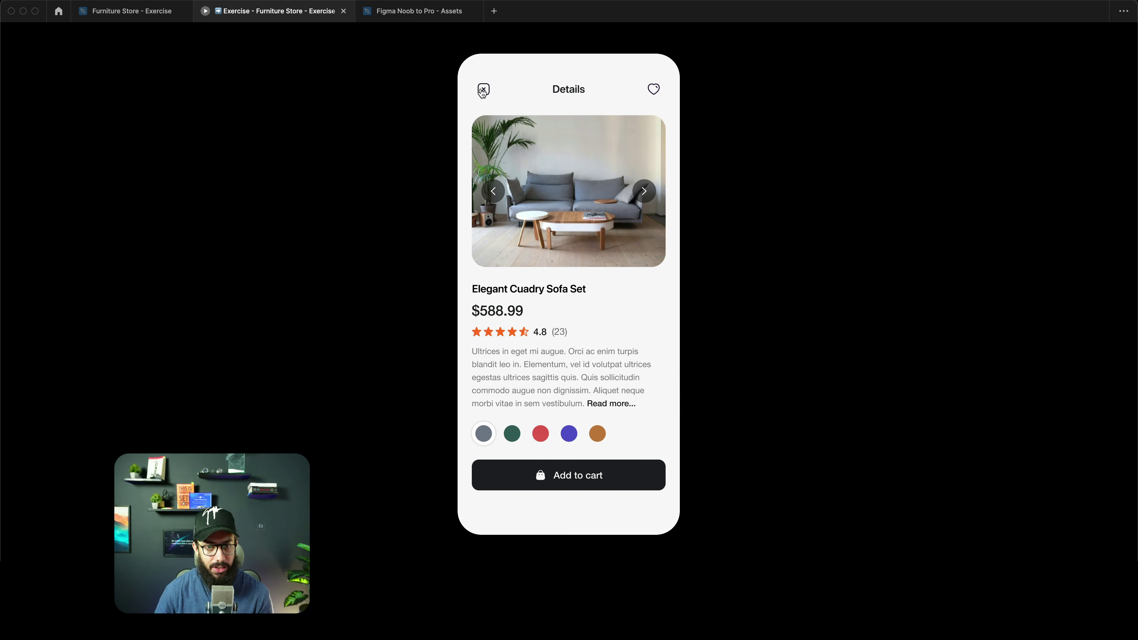
{"action": "left_click", "coordinate": [483, 91]}
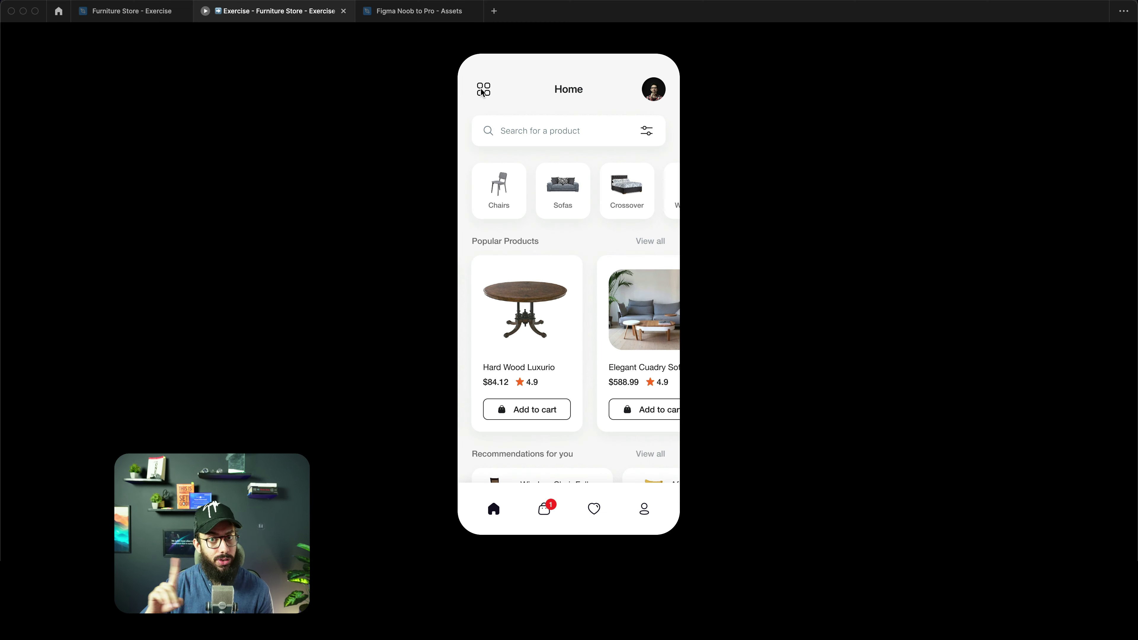
Return to the design file and select the main content frame of the Inner product page.
{"action": "key", "text": "super+2"}
{"action": "scroll", "coordinate": [554, 178], "scroll_direction": "down", "scroll_amount": 5}
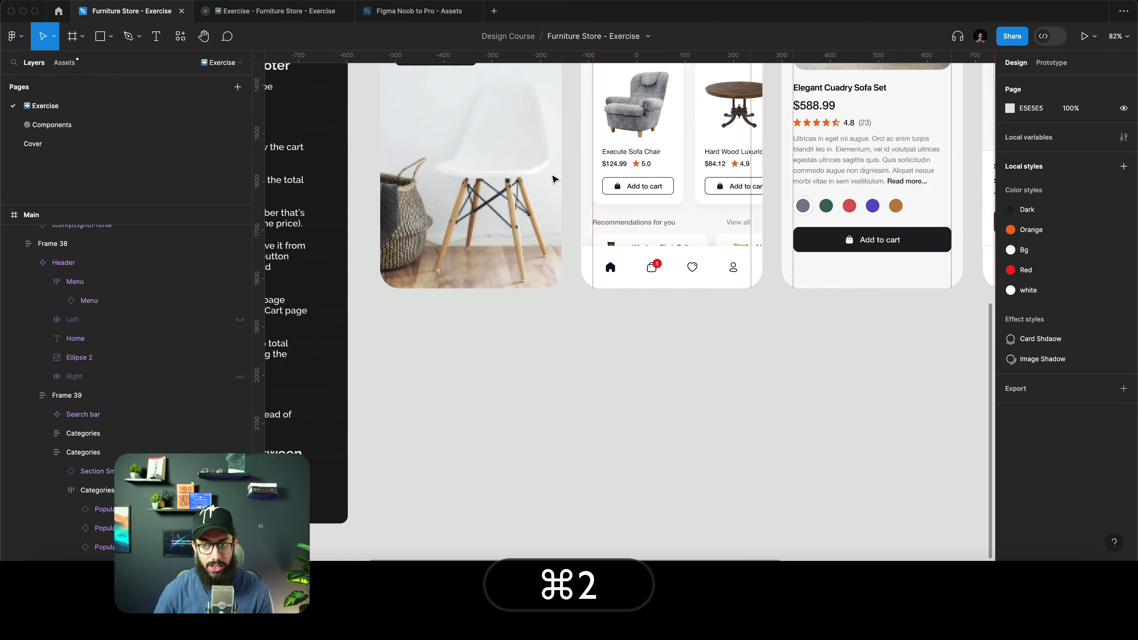
{"action": "scroll", "coordinate": [554, 178], "scroll_direction": "right", "scroll_amount": 5}
{"action": "scroll", "coordinate": [554, 178], "scroll_direction": "up", "scroll_amount": 5}
{"action": "scroll", "coordinate": [554, 179], "scroll_direction": "right", "scroll_amount": 3}
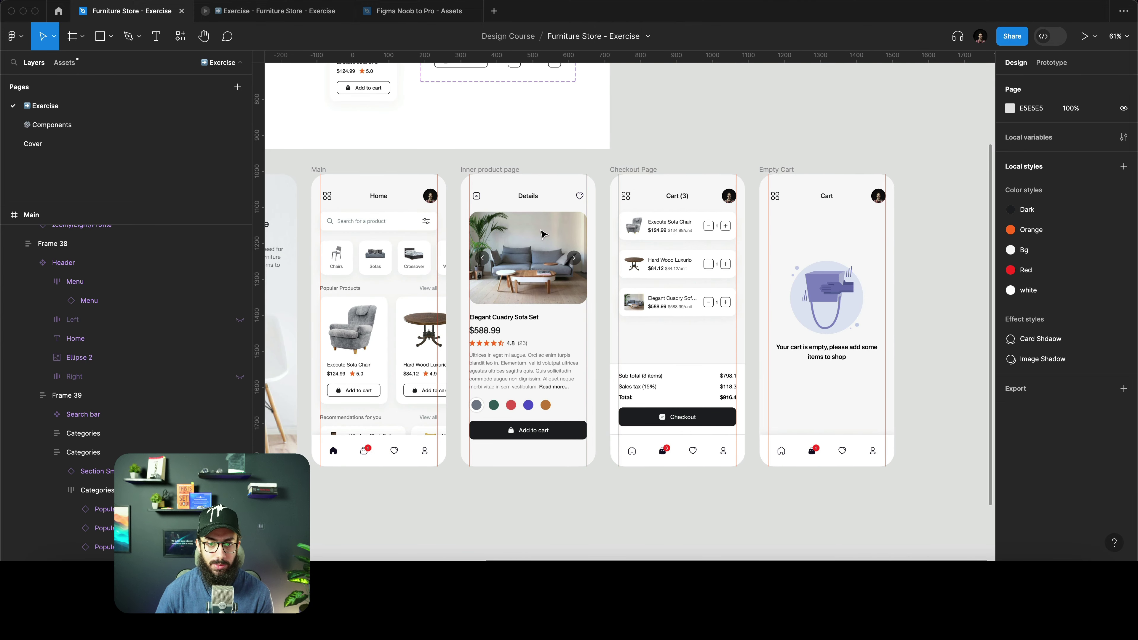
{"action": "left_click", "coordinate": [484, 230]}
{"action": "scroll", "coordinate": [484, 269], "scroll_direction": "left", "scroll_amount": 3}
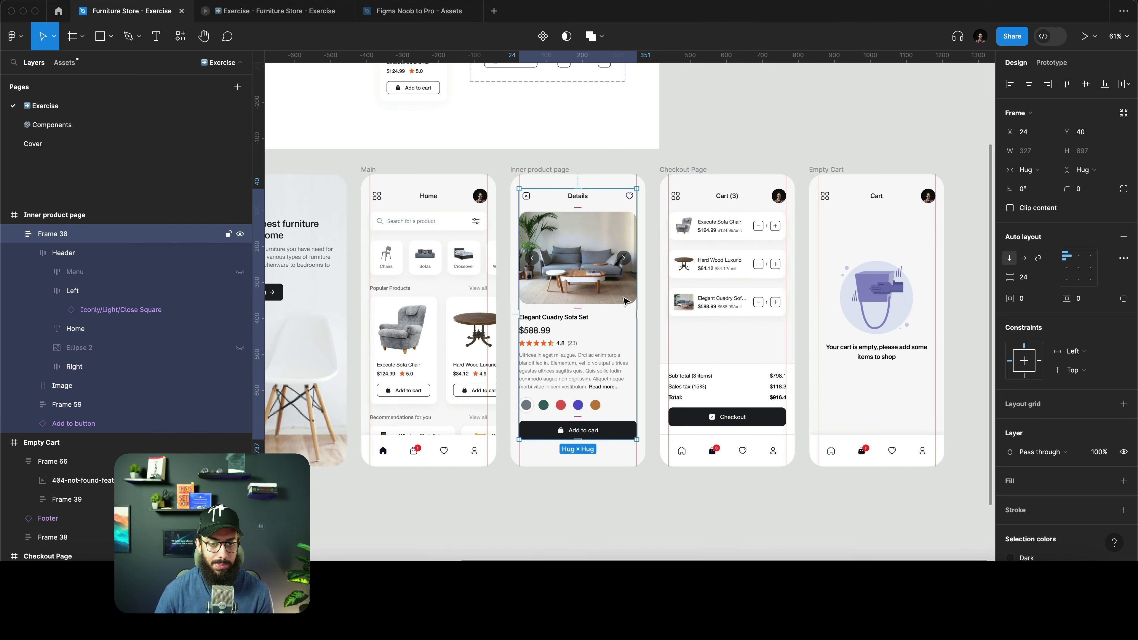
Review the Things to do notes alongside the Intro, Main, Inner product and Checkout screens.
{"action": "scroll", "coordinate": [626, 301], "scroll_direction": "left", "scroll_amount": 10}
{"action": "scroll", "coordinate": [606, 316], "scroll_direction": "down", "scroll_amount": 2}
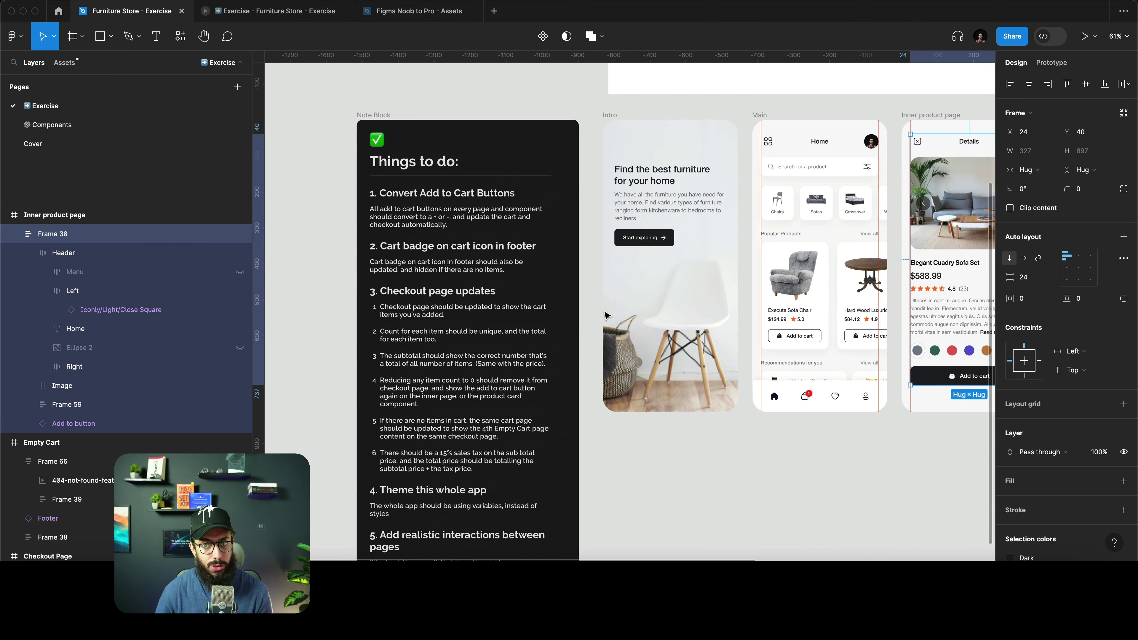
{"action": "scroll", "coordinate": [606, 316], "scroll_direction": "right", "scroll_amount": 5}
{"action": "scroll", "coordinate": [606, 316], "scroll_direction": "up", "scroll_amount": 3}
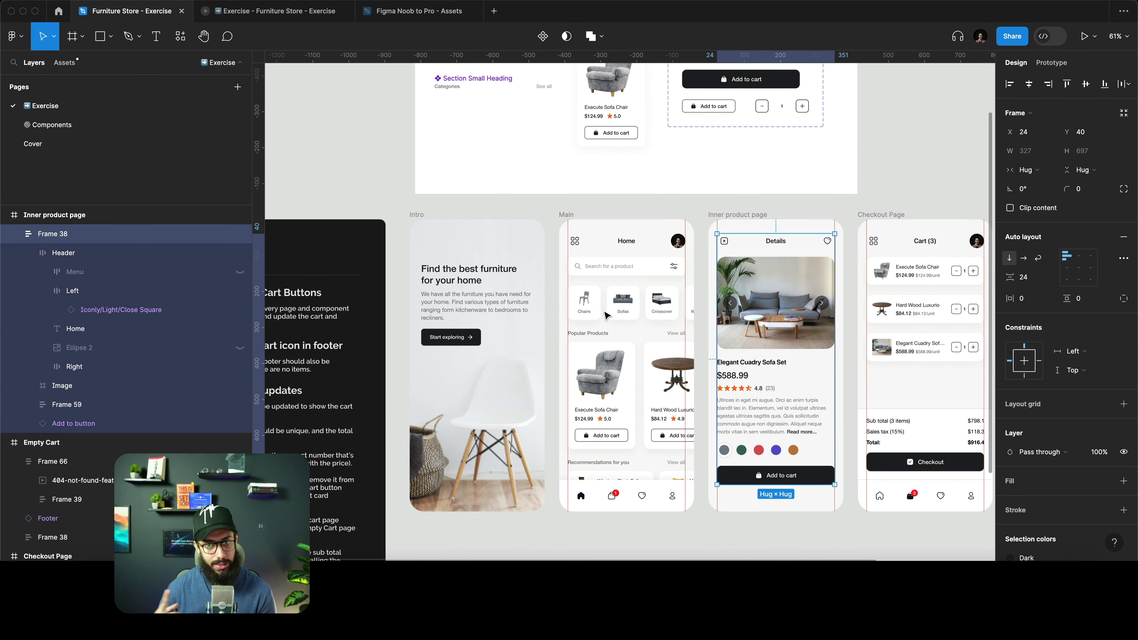
{"action": "scroll", "coordinate": [605, 316], "scroll_direction": "left", "scroll_amount": 5}
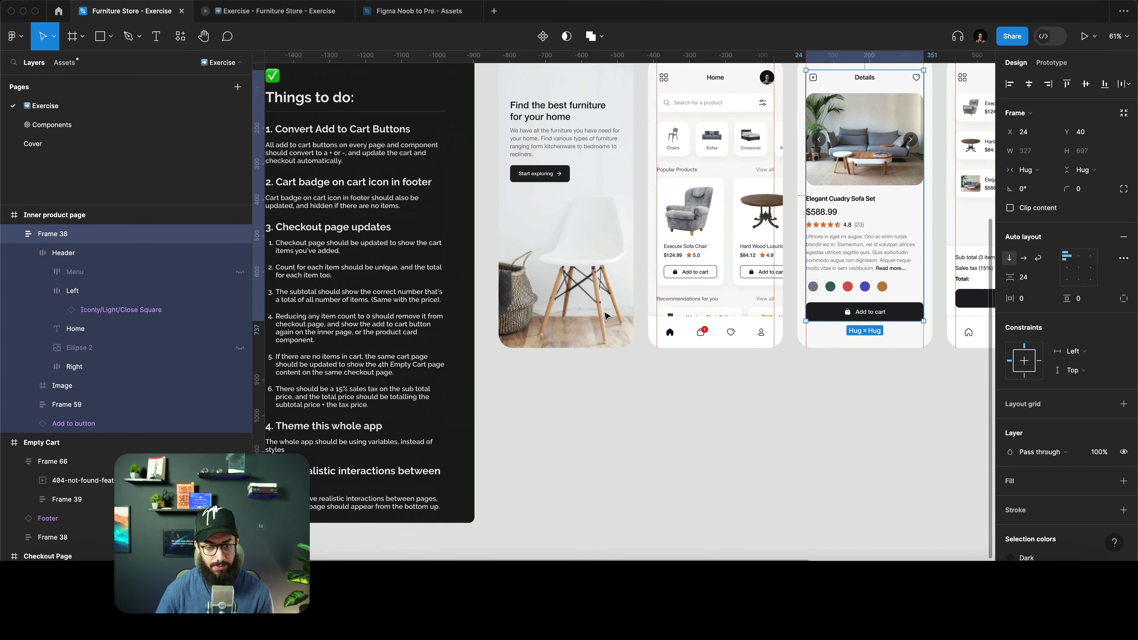
{"action": "scroll", "coordinate": [605, 316], "scroll_direction": "down", "scroll_amount": 8}
{"action": "scroll", "coordinate": [707, 298], "scroll_direction": "up", "scroll_amount": 4}
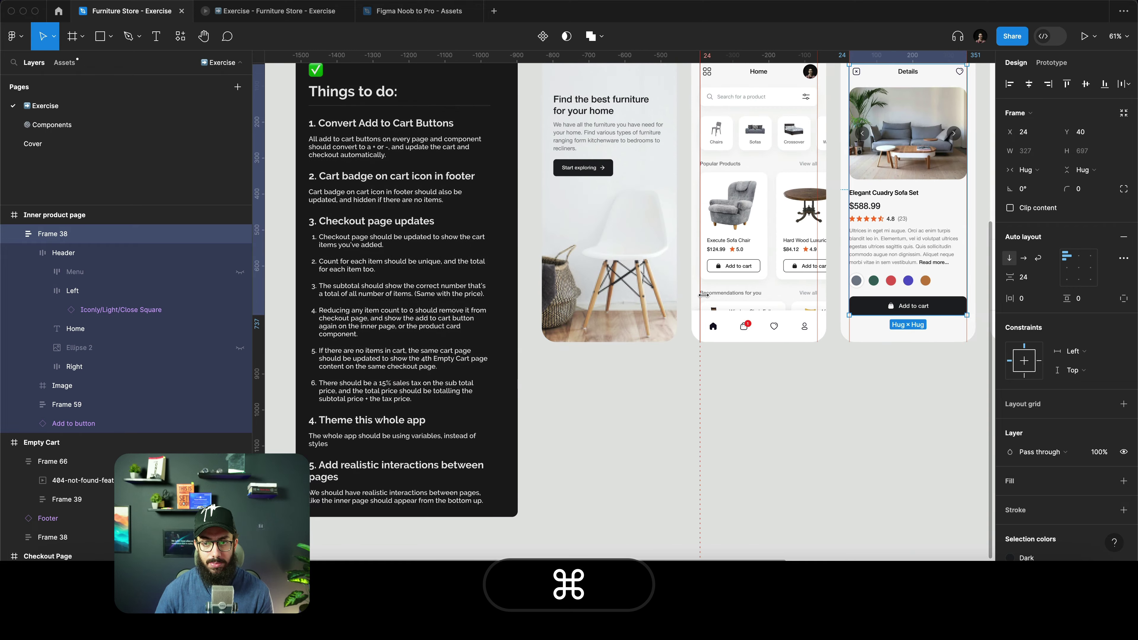
Switch to the prototype preview and open the cart page from the Home screen's footer.
{"action": "key", "text": "super+3"}
{"action": "left_click", "coordinate": [545, 511]}
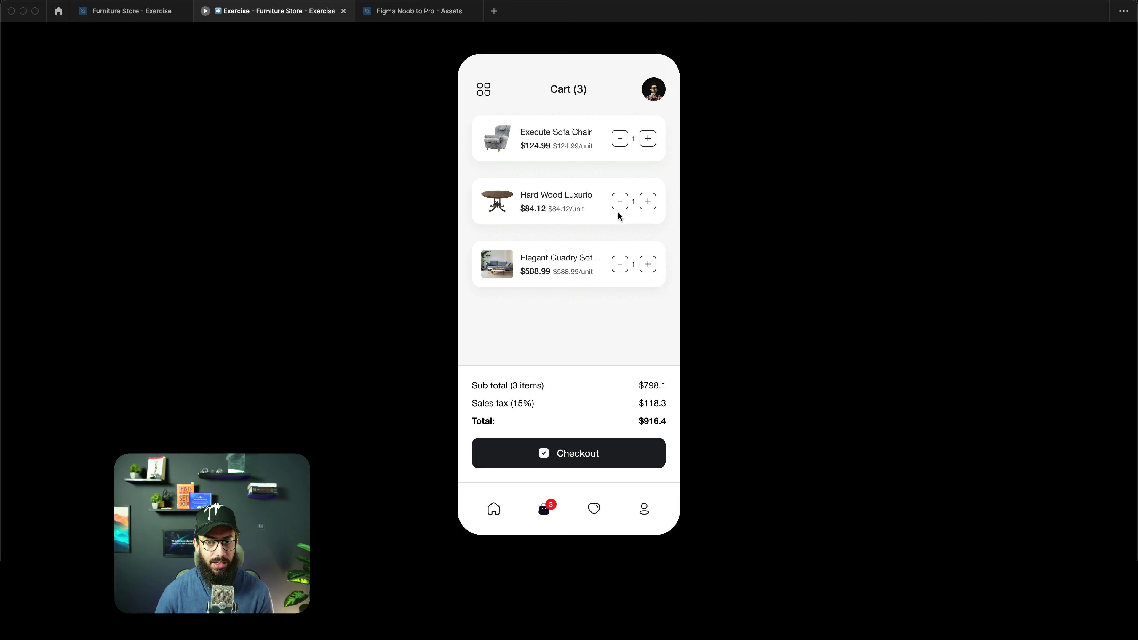
{"action": "key", "text": "super"}
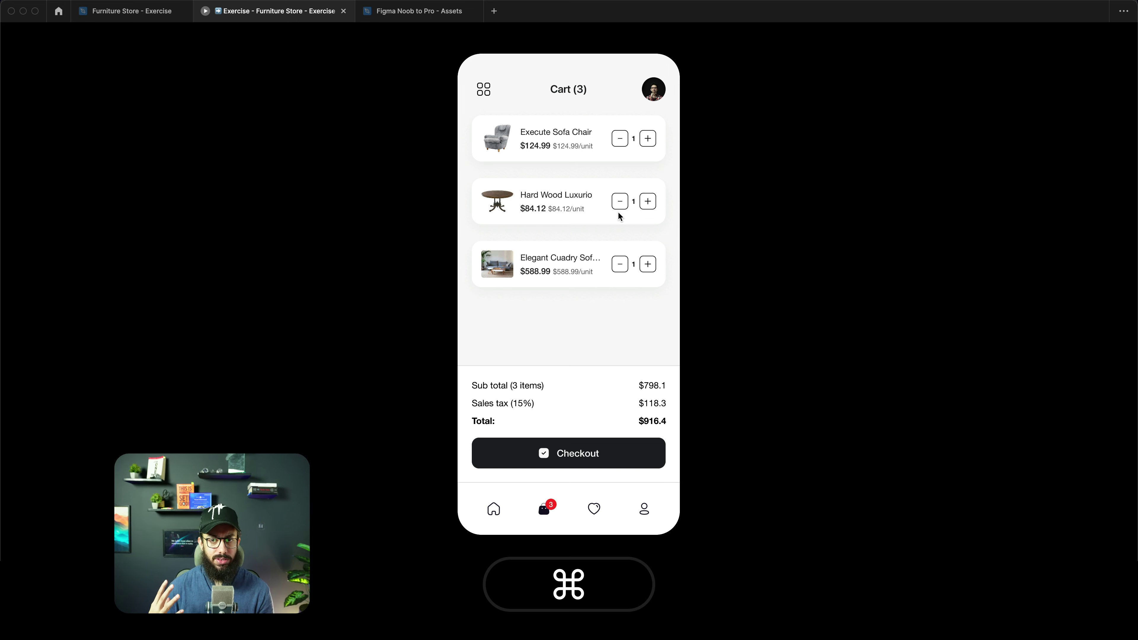
Return to the design file, clear the selection, and review the realistic interactions note and the app screens.
{"action": "key", "text": "super+2"}
{"action": "scroll", "coordinate": [619, 219], "scroll_direction": "right", "scroll_amount": 1}
{"action": "left_click", "coordinate": [526, 410]}
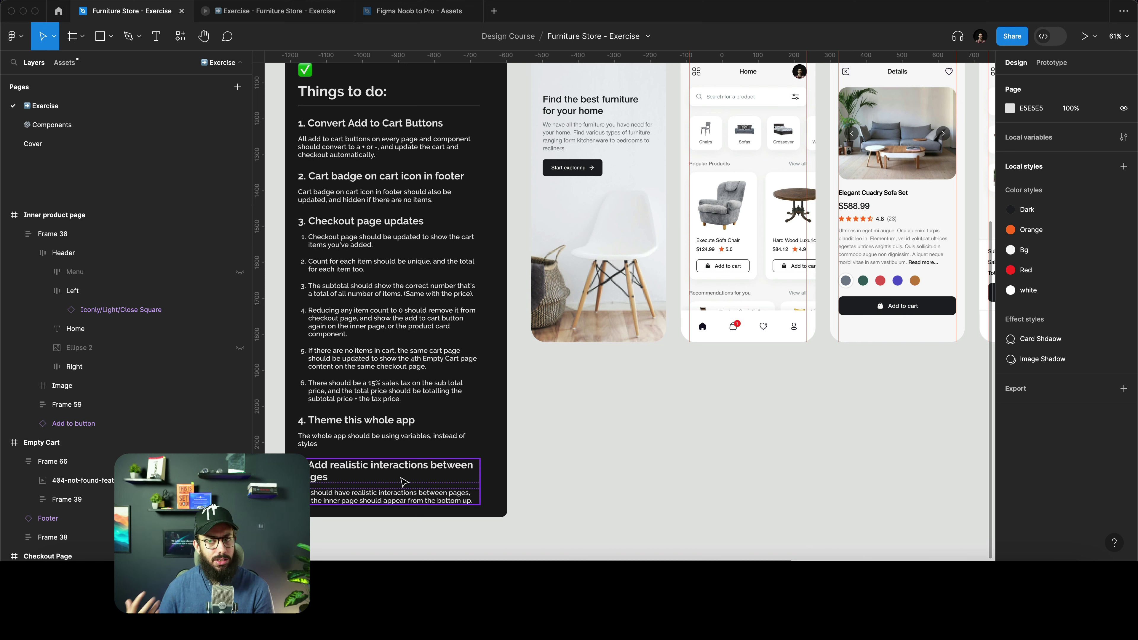
{"action": "scroll", "coordinate": [790, 457], "scroll_direction": "right", "scroll_amount": 8}
{"action": "scroll", "coordinate": [790, 456], "scroll_direction": "up", "scroll_amount": 4}
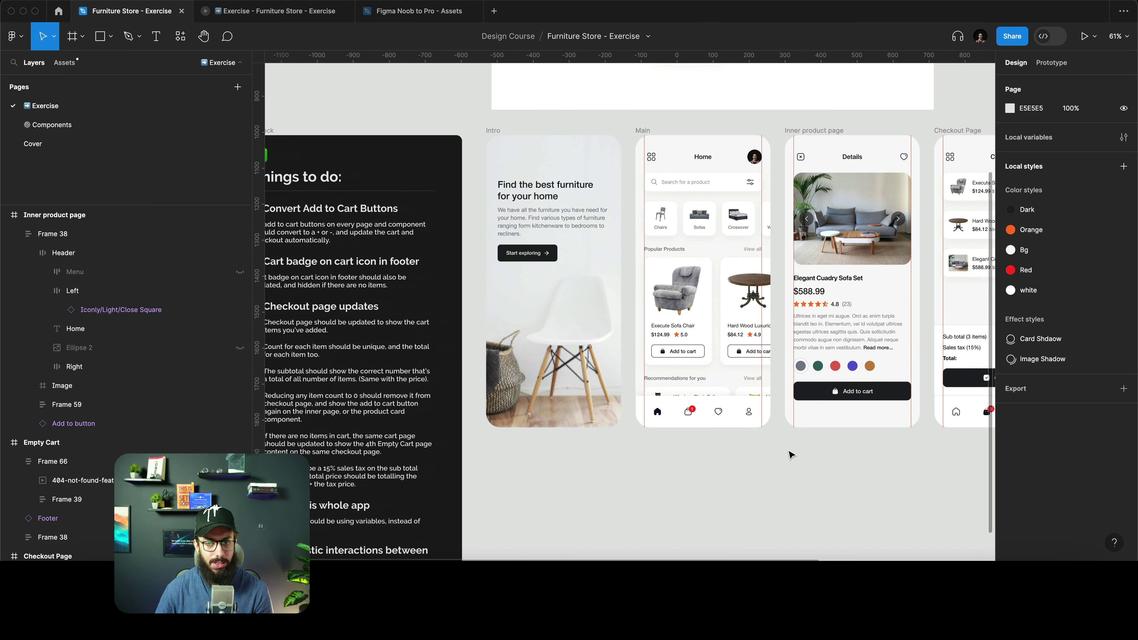
{"action": "scroll", "coordinate": [790, 455], "scroll_direction": "right", "scroll_amount": 1}
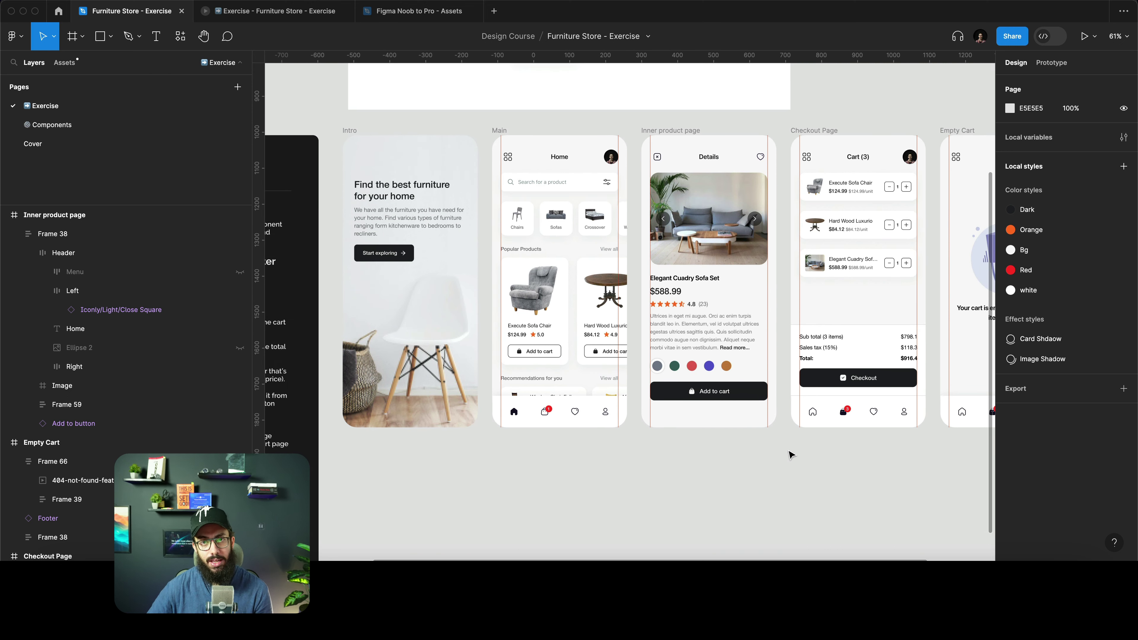